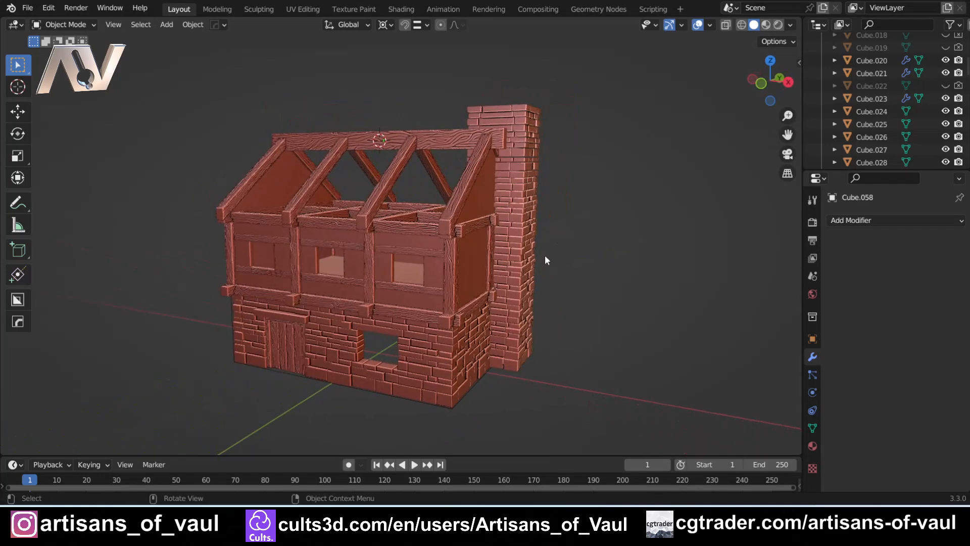
# - Examine the house's open roof frame, rafters and ridge beam from several angles
pyautogui.scroll(2, 499, 250)
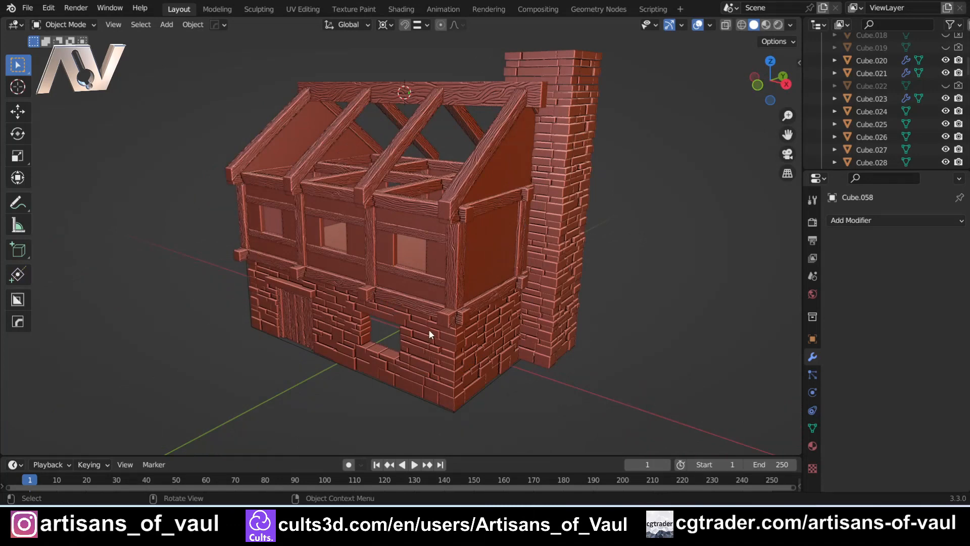
pyautogui.moveTo(308, 270)
pyautogui.mouseDown(button='middle')
pyautogui.moveTo(326, 264)
pyautogui.moveTo(312, 252)
pyautogui.moveTo(338, 275)
pyautogui.moveTo(376, 261)
pyautogui.moveTo(302, 265)
pyautogui.mouseUp(button='middle')
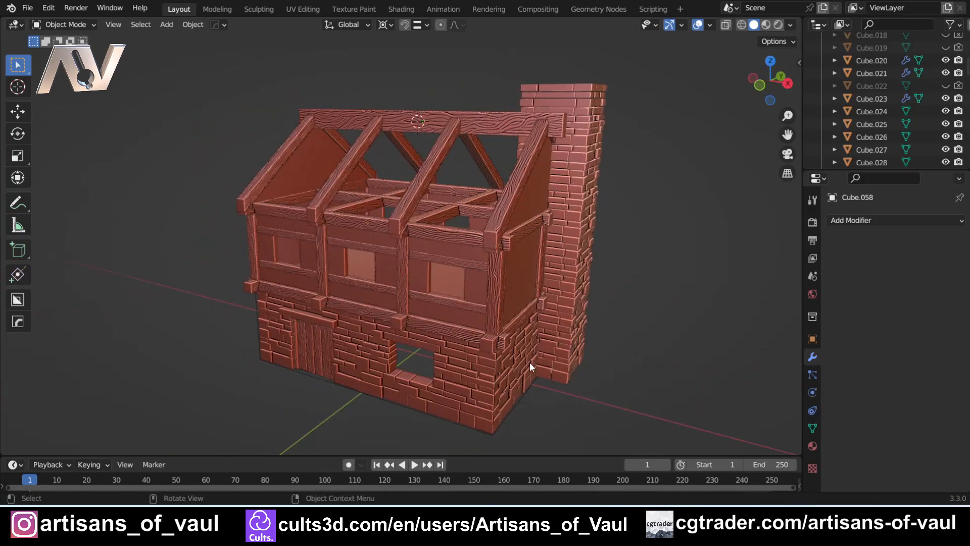
pyautogui.moveTo(311, 231); pyautogui.dragTo(279, 186, button='middle')
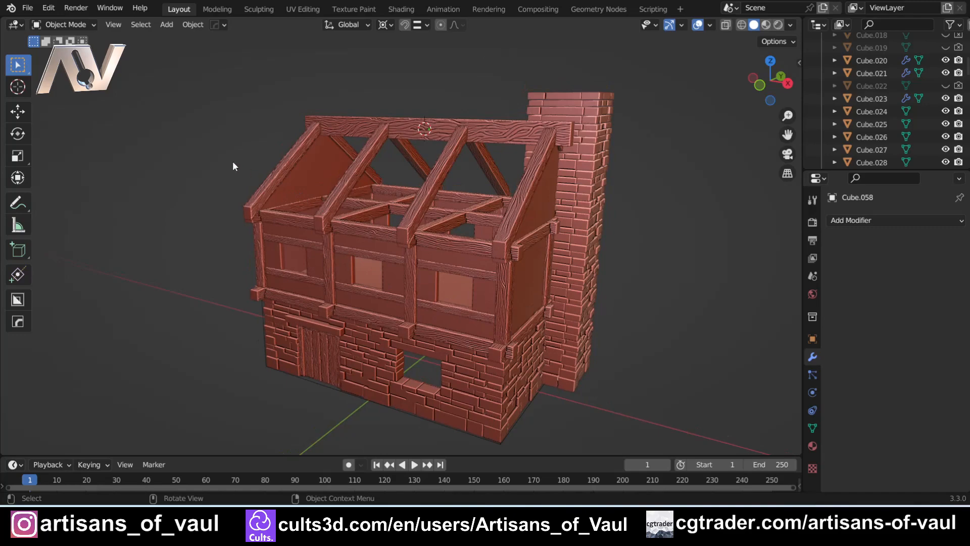
pyautogui.moveTo(225, 157); pyautogui.dragTo(348, 274, button='middle')
pyautogui.scroll(2, 304, 250)
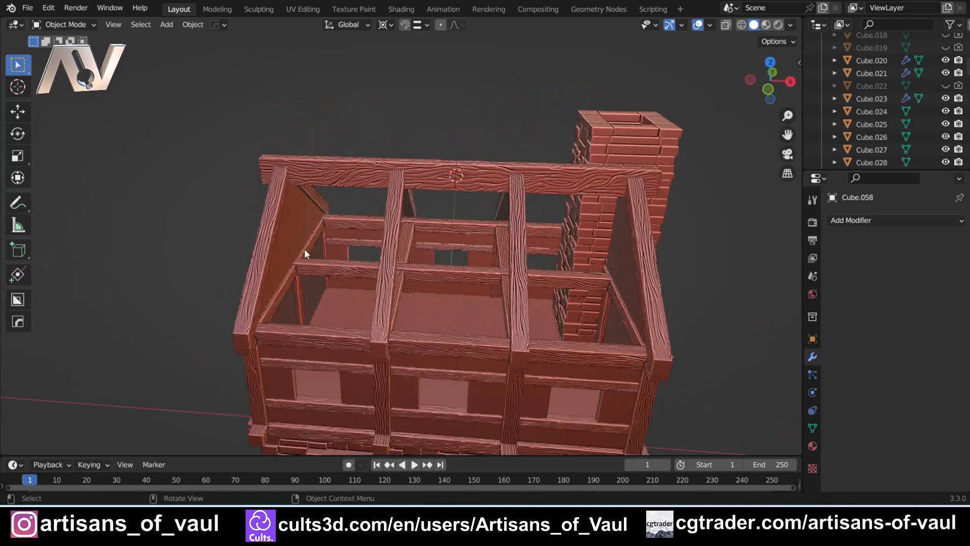
pyautogui.moveTo(304, 248); pyautogui.dragTo(291, 211, button='middle')
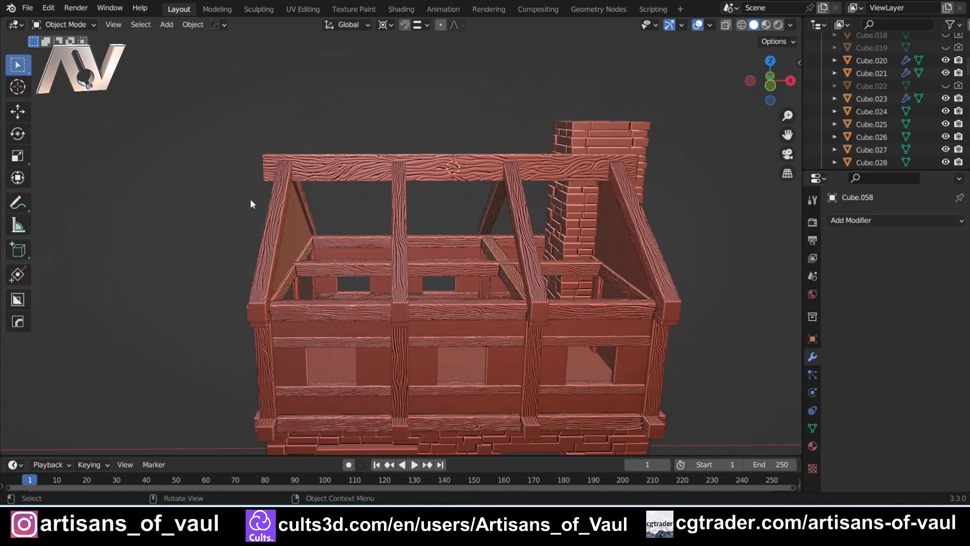
pyautogui.moveTo(250, 198); pyautogui.dragTo(228, 195, button='middle')
pyautogui.scroll(2, 302, 228)
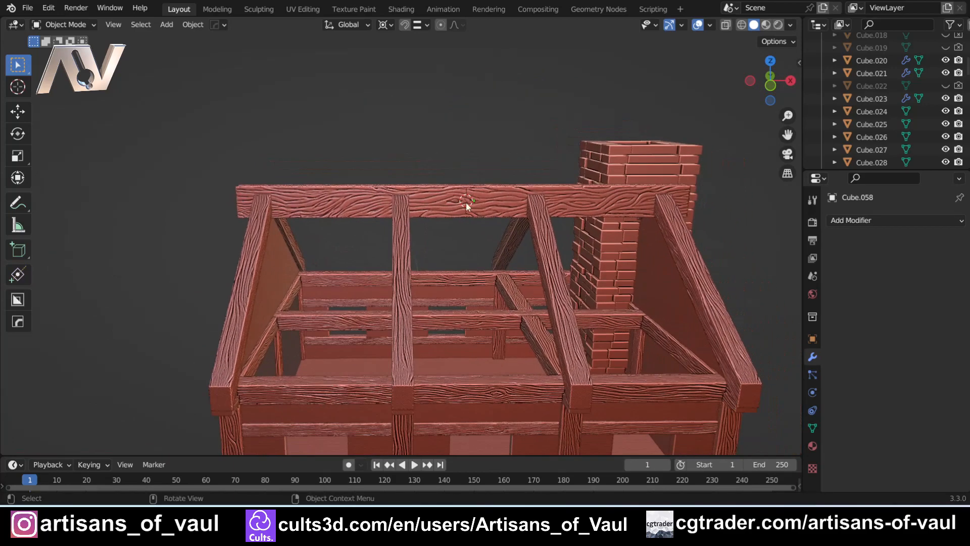
pyautogui.moveTo(254, 186)
pyautogui.mouseDown(button='middle')
pyautogui.moveTo(261, 191)
pyautogui.moveTo(243, 183)
pyautogui.mouseUp(button='middle')
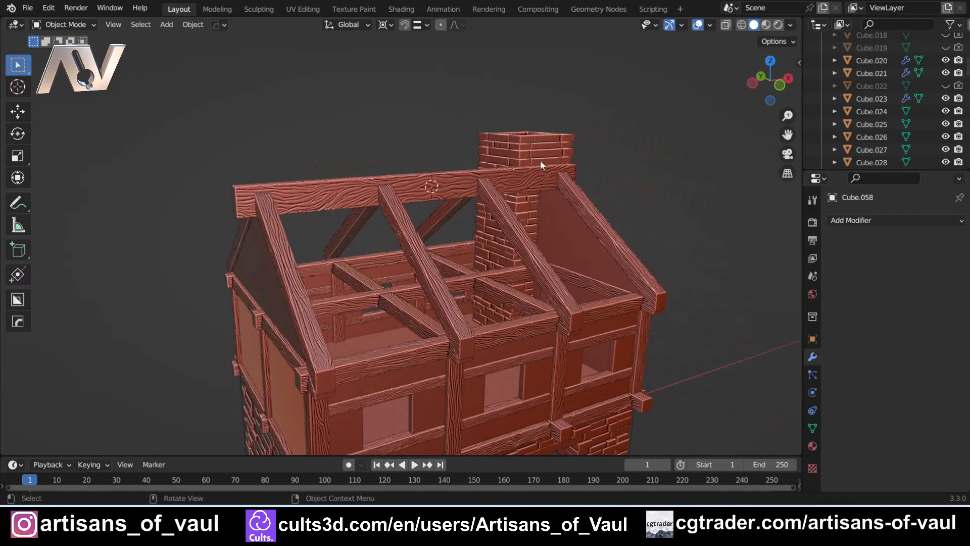
pyautogui.moveTo(268, 195); pyautogui.dragTo(233, 187, button='middle')
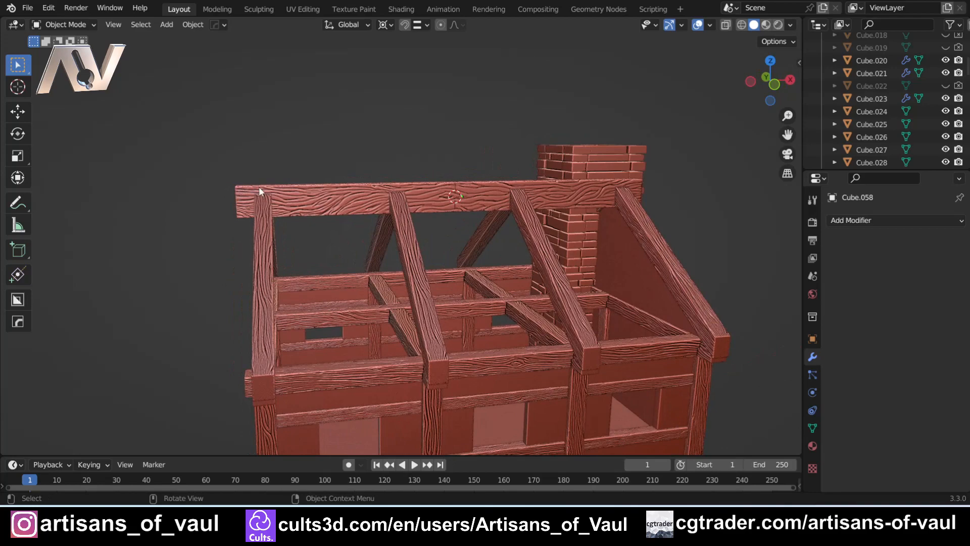
# - Add a mesh cube at the 3D cursor on the ridge beam as the base for a ridge tile
pyautogui.keyDown('shift'); pyautogui.moveTo(429, 216); pyautogui.dragTo(416, 238, button='middle'); pyautogui.keyUp('shift')
pyautogui.scroll(2, 416, 238)
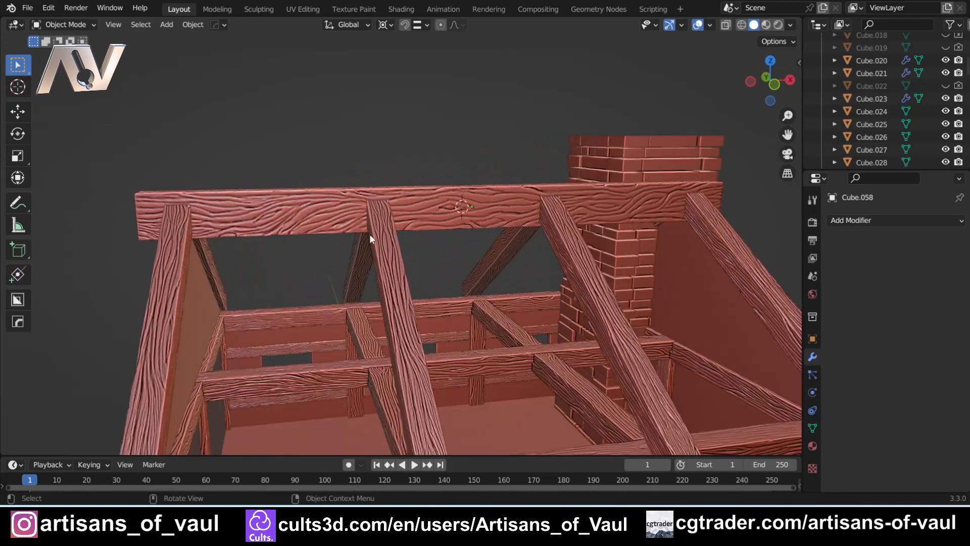
pyautogui.hotkey('shift', 'a')
pyautogui.moveTo(414, 234)
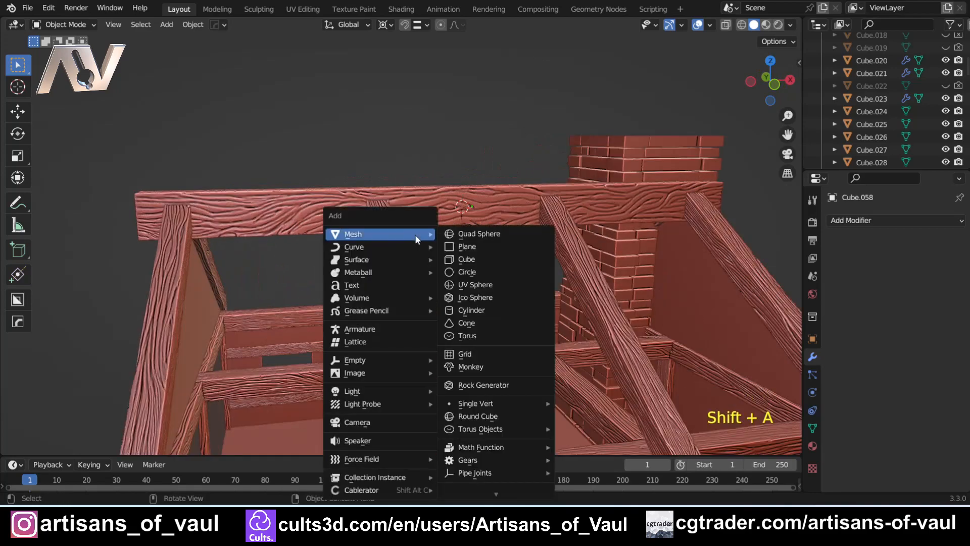
pyautogui.click(475, 256)
pyautogui.scroll(2, 479, 238)
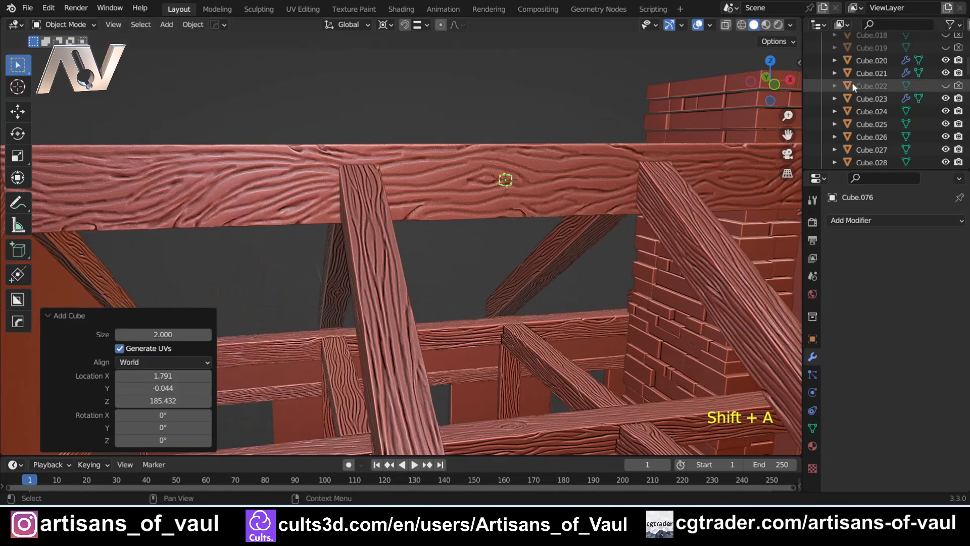
# - In the end-on view, scale the cube up by about 5.88 and raise it about 5.06 along Z over the ridge beam
pyautogui.click(751, 81)
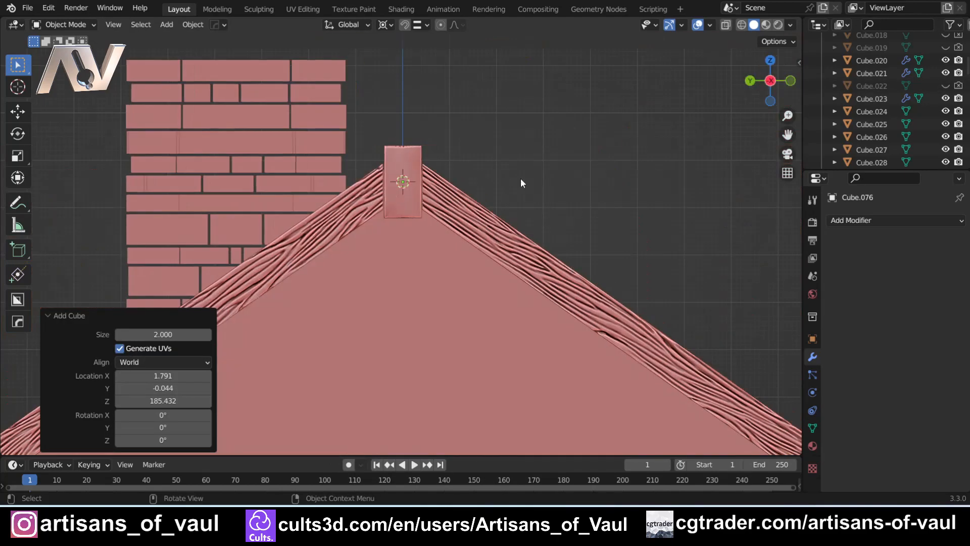
pyautogui.press('s')
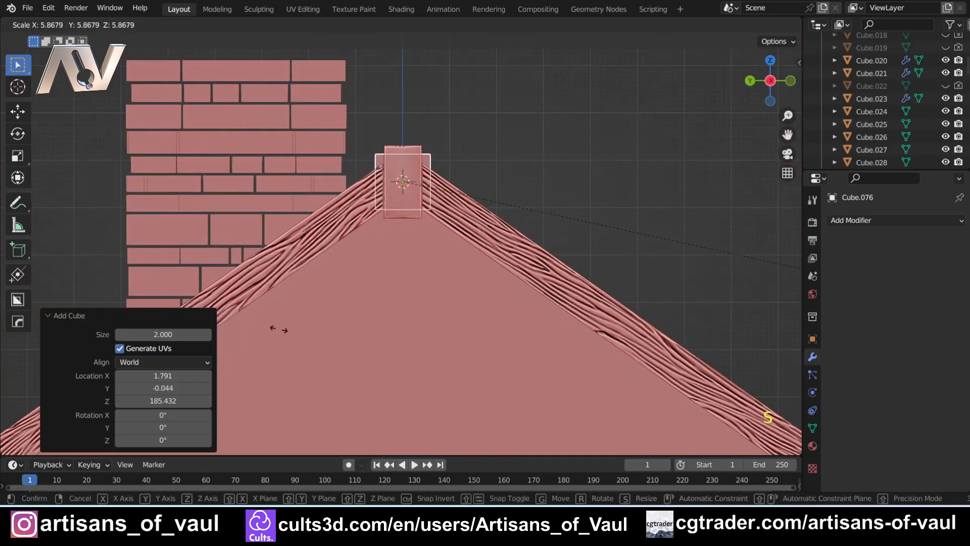
pyautogui.click(278, 328)
pyautogui.keyDown('shift'); pyautogui.moveTo(366, 262); pyautogui.dragTo(376, 309, button='middle'); pyautogui.keyUp('shift')
pyautogui.press('g')
pyautogui.press('z')
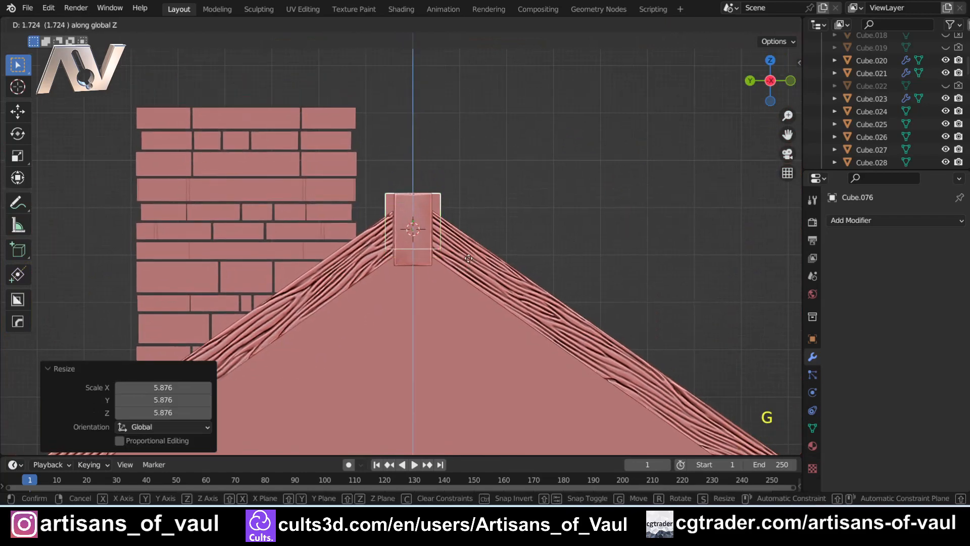
pyautogui.click(471, 240)
pyautogui.scroll(4, 410, 216)
# - Bevel the cube's two upper lengthwise edges into a half-round arch with 16 segments, clamped overlap and a width of about 1.54
pyautogui.press('Tab')
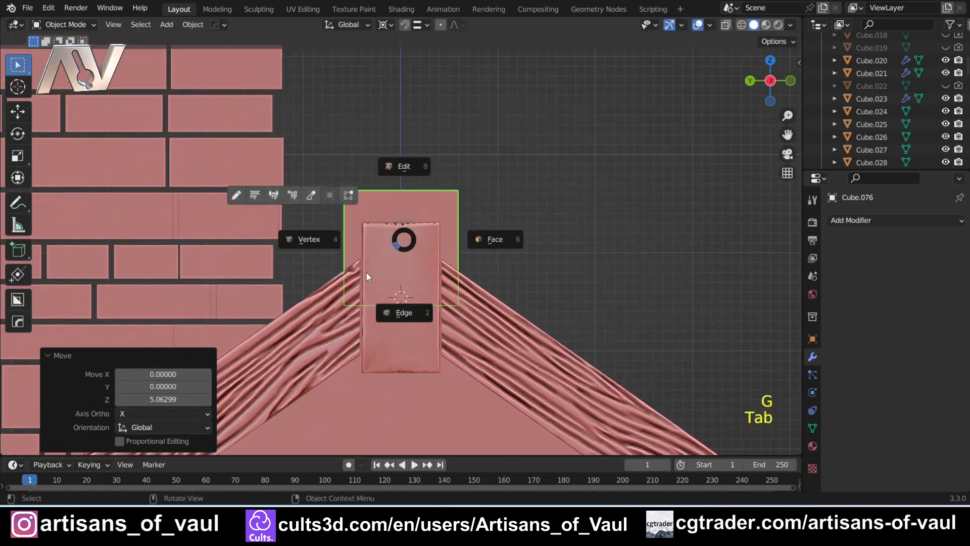
pyautogui.moveTo(432, 262); pyautogui.dragTo(383, 172, button='middle')
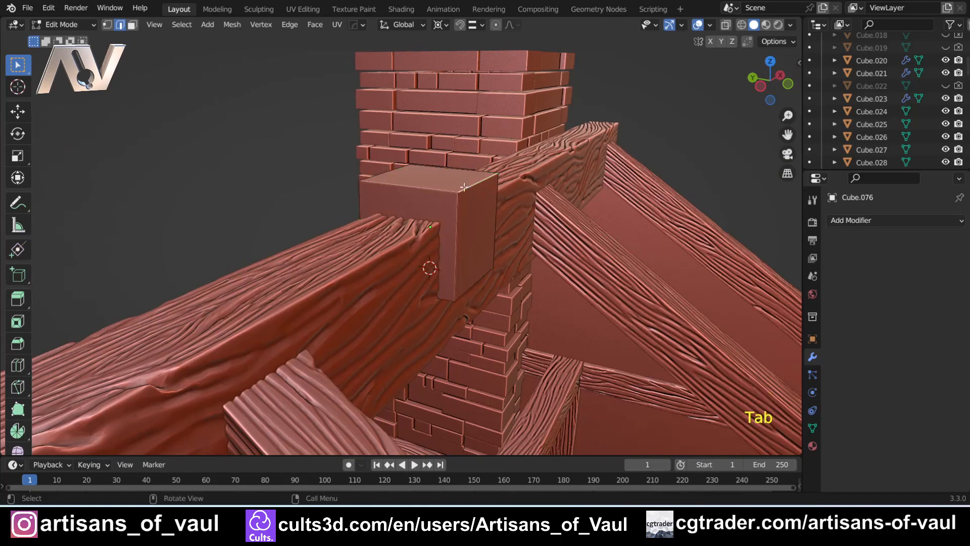
pyautogui.hotkey('shift', 'z')
pyautogui.hotkey('shift', 'z')
pyautogui.moveTo(359, 217); pyautogui.dragTo(399, 198, button='middle')
pyautogui.scroll(-1, 400, 199)
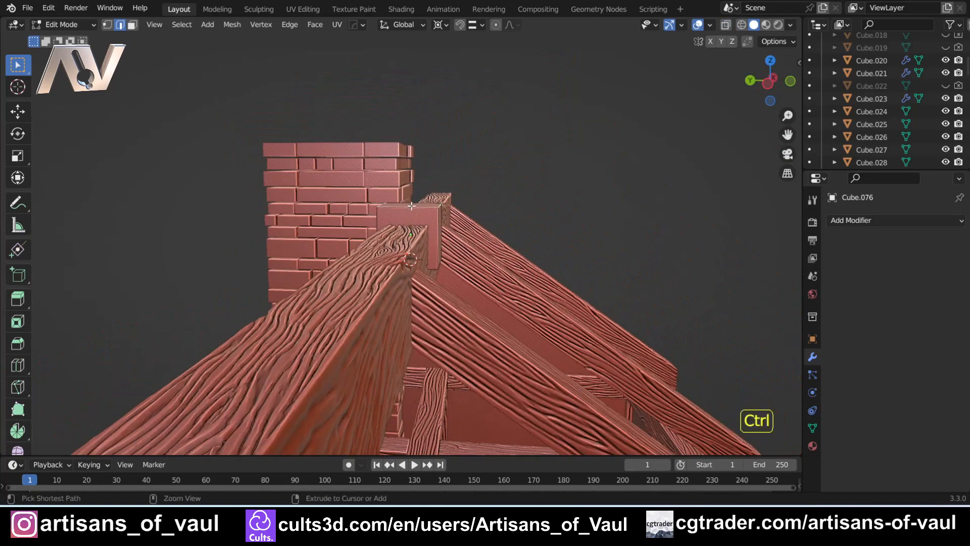
pyautogui.hotkey('ctrl', 'b')
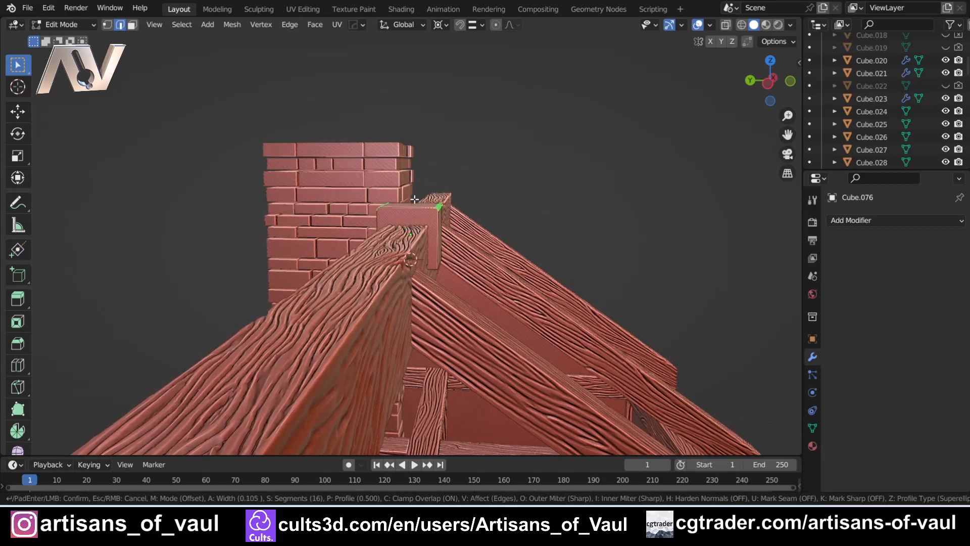
pyautogui.press('c')
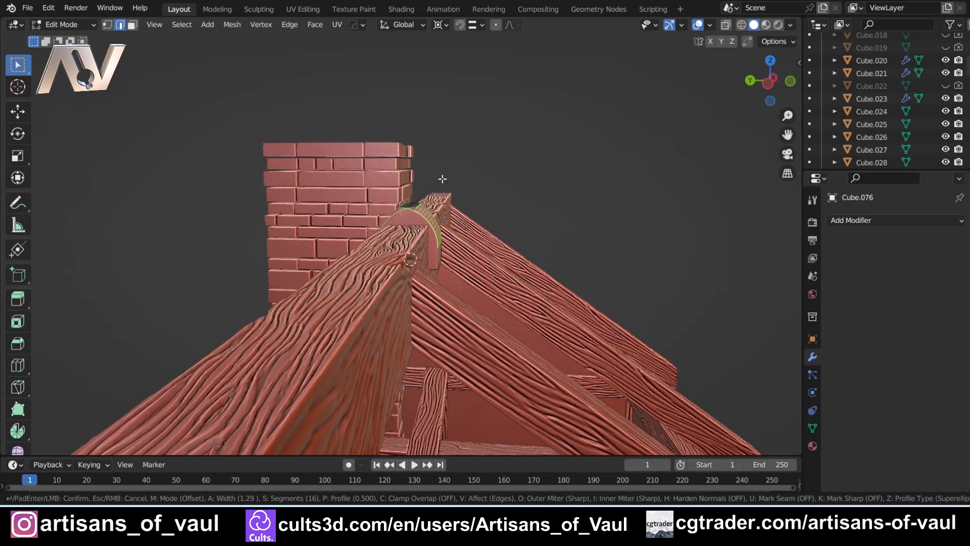
pyautogui.press('c')
pyautogui.click(450, 175)
# - Check the crown of the arch for duplicate vertices by test-moving one of its topmost vertices
pyautogui.scroll(3, 417, 203)
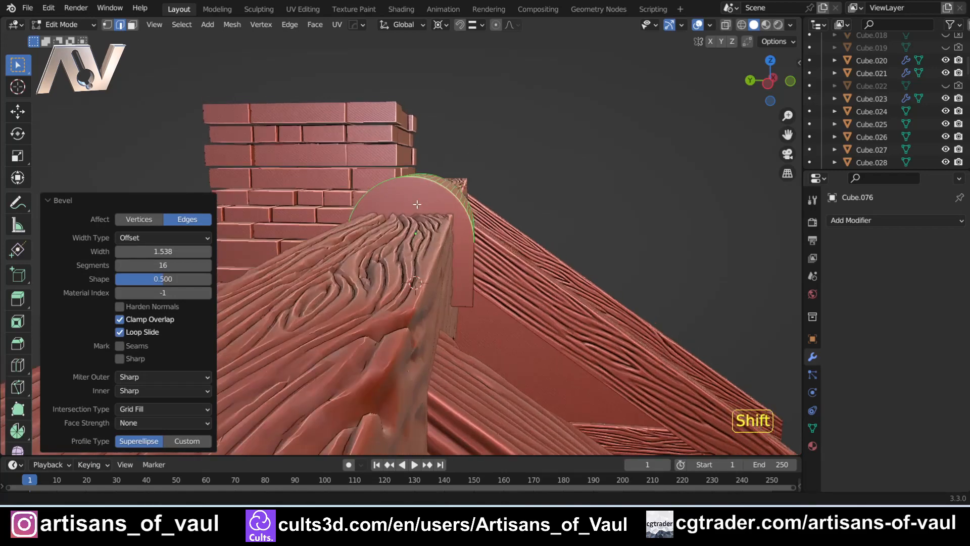
pyautogui.scroll(3, 394, 258)
pyautogui.keyDown('shift'); pyautogui.moveTo(416, 204); pyautogui.dragTo(383, 234, button='middle'); pyautogui.keyUp('shift')
pyautogui.press('Tab')
pyautogui.click(296, 258)
pyautogui.scroll(2, 335, 249)
pyautogui.click(359, 236)
pyautogui.press('g')
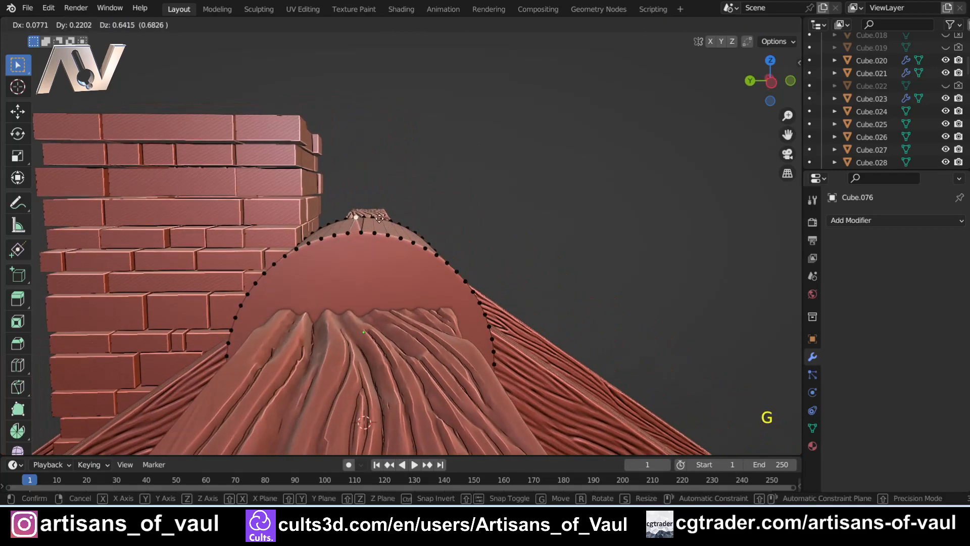
pyautogui.rightClick(374, 210)
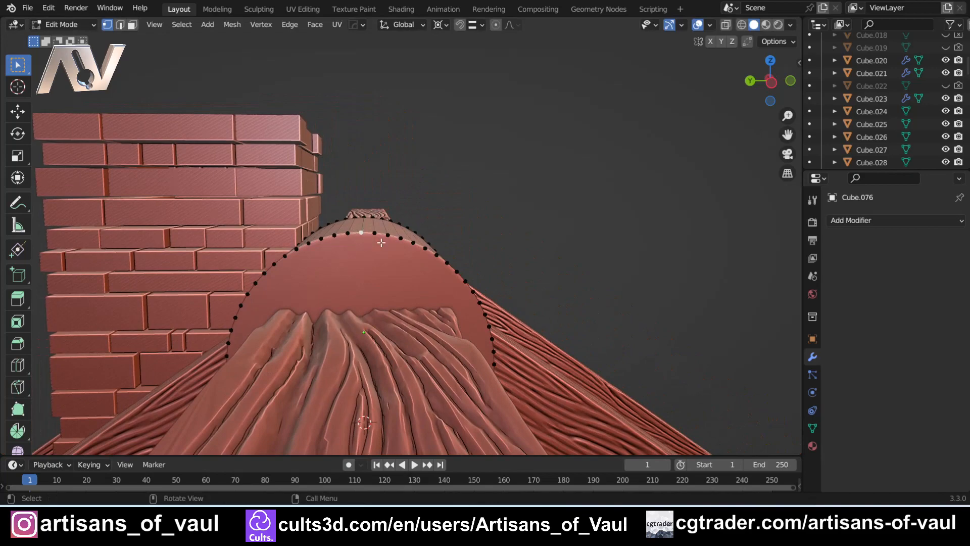
# - Merge all of the arched block's vertices by distance and test-move the crown vertex to check the merge
pyautogui.press('a')
pyautogui.press('m')
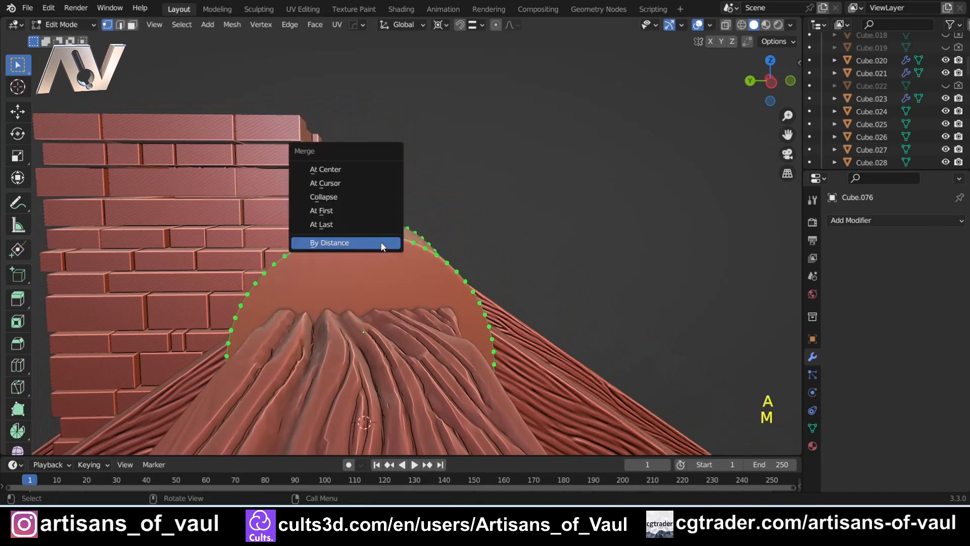
pyautogui.click(380, 242)
pyautogui.moveTo(380, 242); pyautogui.dragTo(337, 216, button='middle')
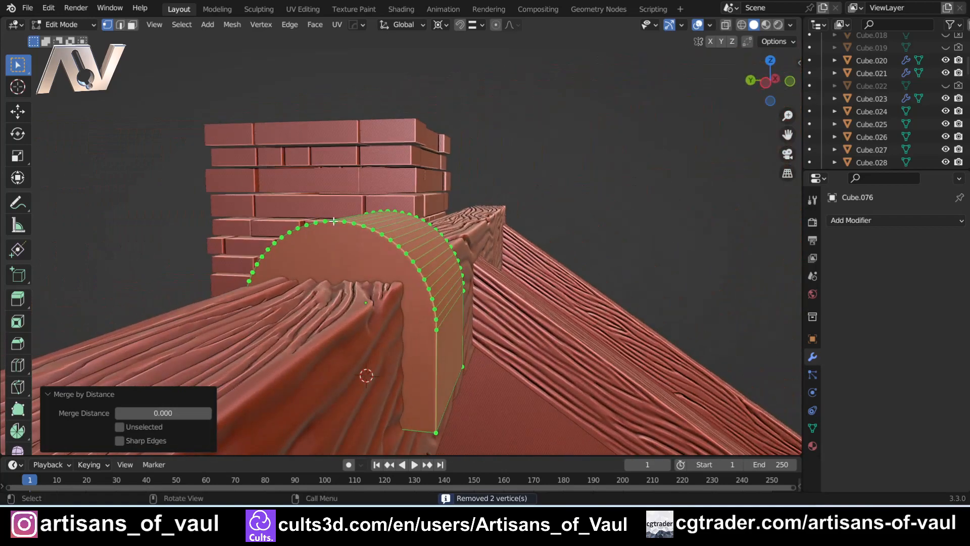
pyautogui.click(333, 221)
pyautogui.press('g')
pyautogui.rightClick(360, 229)
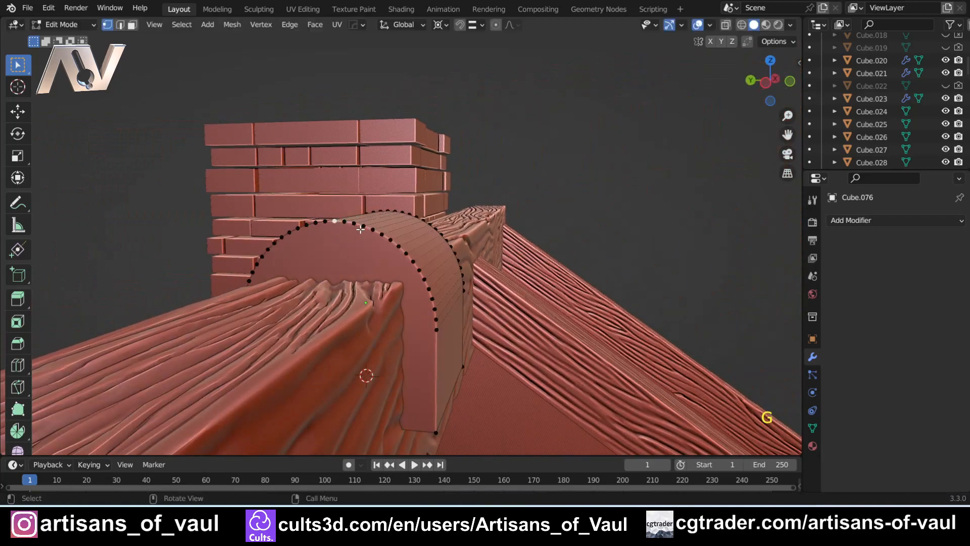
# - In Object Mode, lengthen the arched block along the ridge by scaling it about 1.51 on the X axis
pyautogui.scroll(-3, 404, 228)
pyautogui.moveTo(441, 237); pyautogui.dragTo(365, 255, button='middle')
pyautogui.press('Tab')
pyautogui.click(361, 168)
pyautogui.keyDown('shift'); pyautogui.moveTo(279, 212); pyautogui.dragTo(446, 195, button='middle'); pyautogui.keyUp('shift')
pyautogui.scroll(2, 404, 211)
pyautogui.keyDown('shift'); pyautogui.moveTo(363, 215); pyautogui.dragTo(342, 222, button='middle'); pyautogui.keyUp('shift')
pyautogui.scroll(-1, 344, 217)
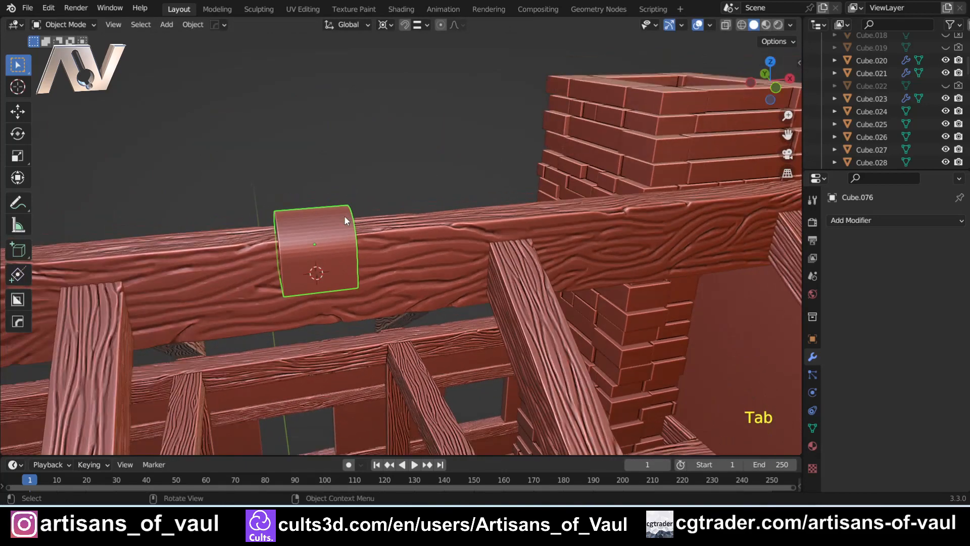
pyautogui.press('s')
pyautogui.press('x')
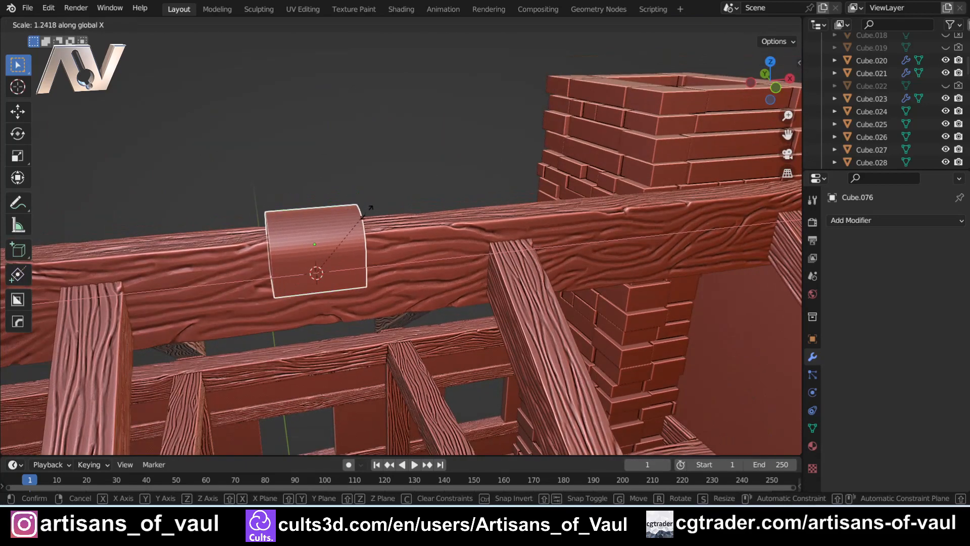
pyautogui.click(385, 208)
# - Shorten the ridge tile's straight sides by moving its bottom vertices up about 3.21 along Z, then return to Object Mode
pyautogui.scroll(-3, 323, 209)
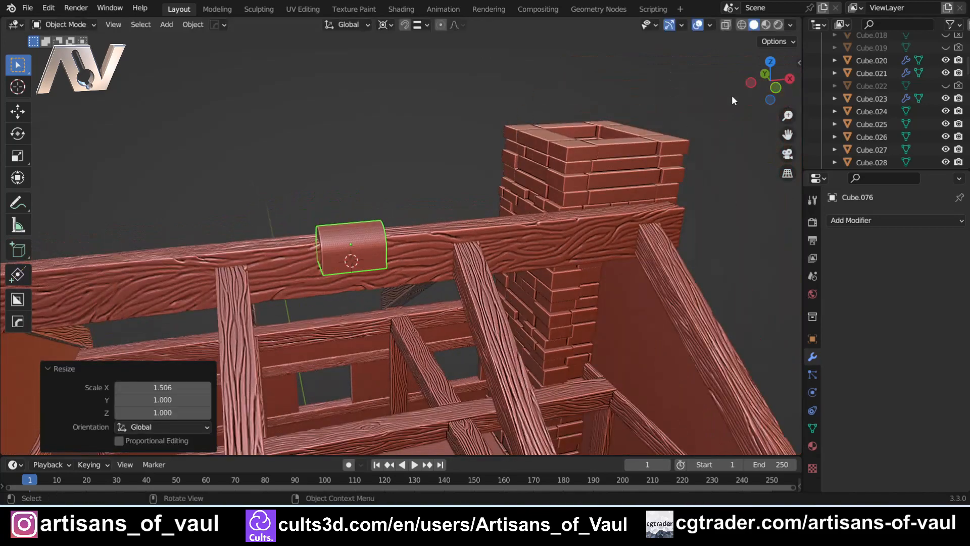
pyautogui.click(751, 84)
pyautogui.scroll(-2, 657, 129)
pyautogui.scroll(7, 444, 222)
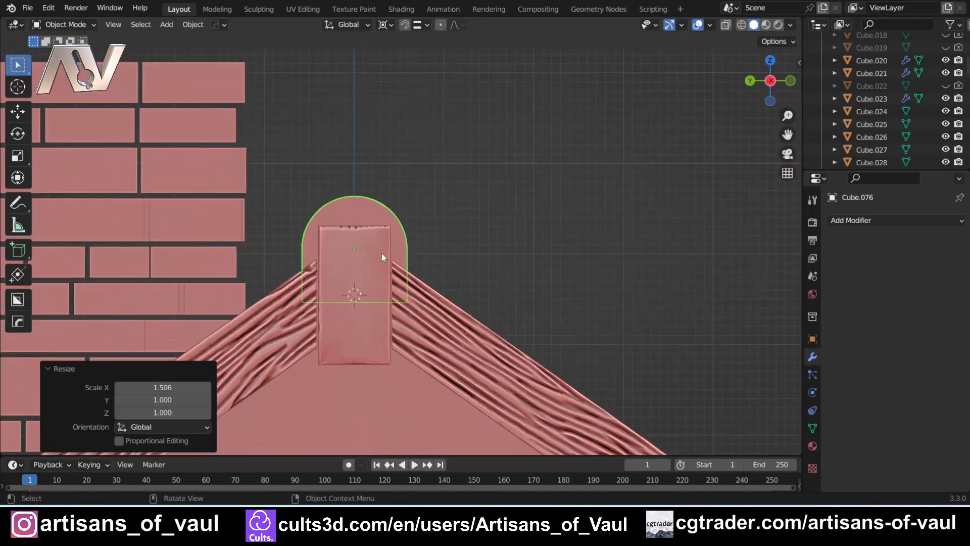
pyautogui.press('Tab')
pyautogui.click(245, 269)
pyautogui.hotkey('shift', 'z')
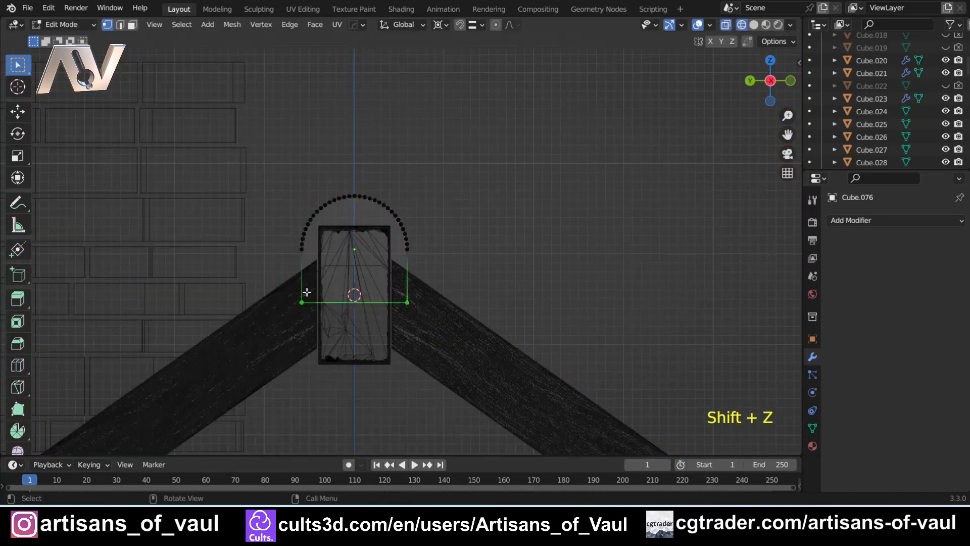
pyautogui.moveTo(251, 286); pyautogui.dragTo(480, 328)
pyautogui.press('g')
pyautogui.press('z')
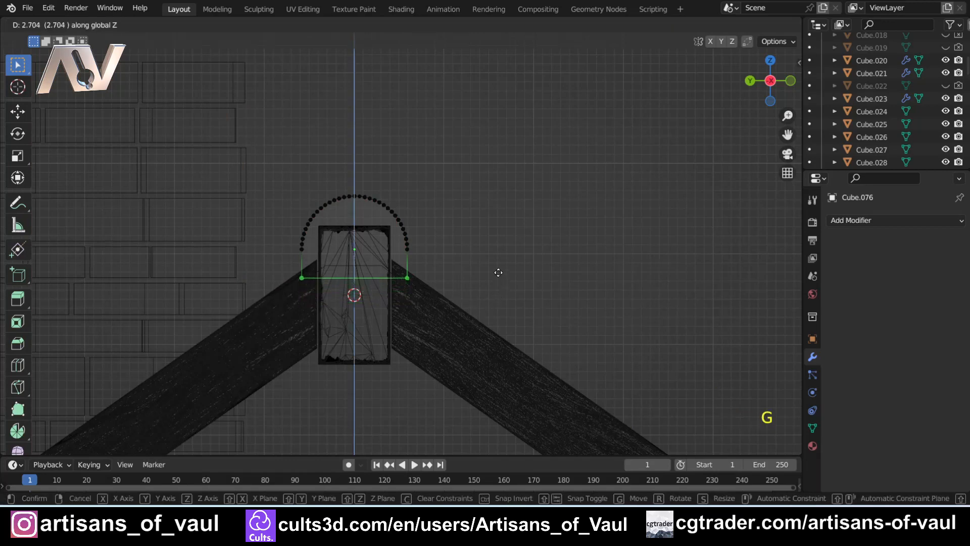
pyautogui.click(499, 268)
pyautogui.hotkey('shift', 'z')
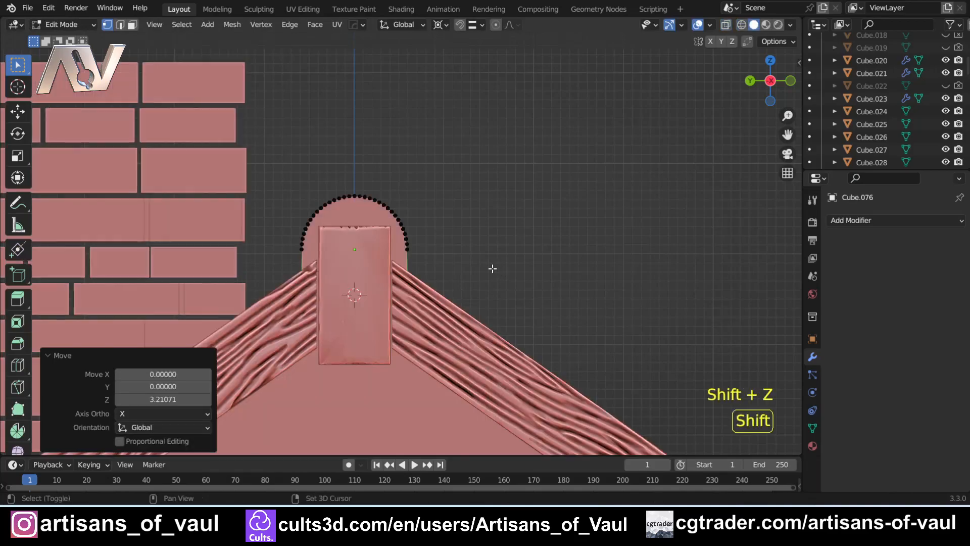
pyautogui.moveTo(492, 268); pyautogui.dragTo(429, 134, button='middle')
pyautogui.press('Tab')
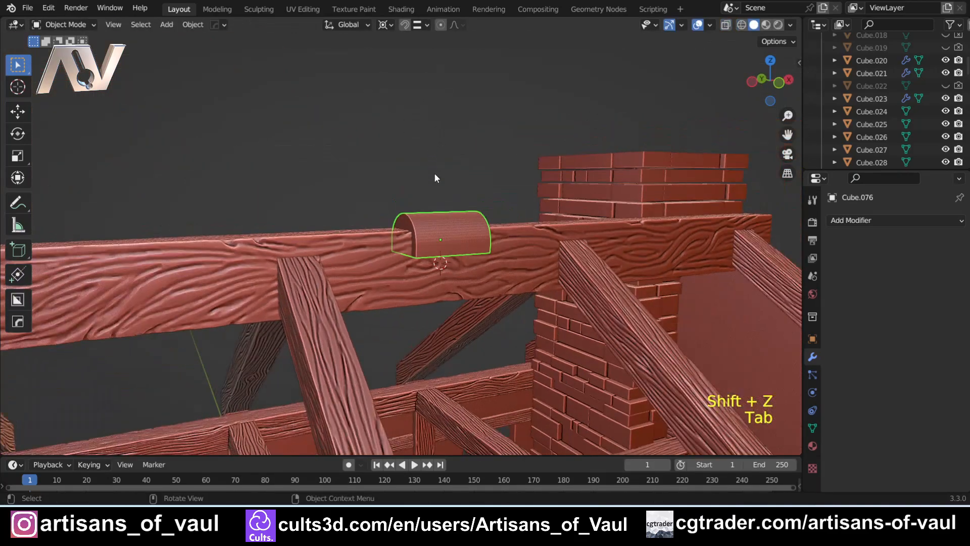
# - Move the ridge tile about -105.68 along the X axis so it sits at the ridge beam's end
pyautogui.scroll(-4, 471, 233)
pyautogui.moveTo(487, 230); pyautogui.dragTo(465, 242, button='middle')
pyautogui.scroll(2, 420, 241)
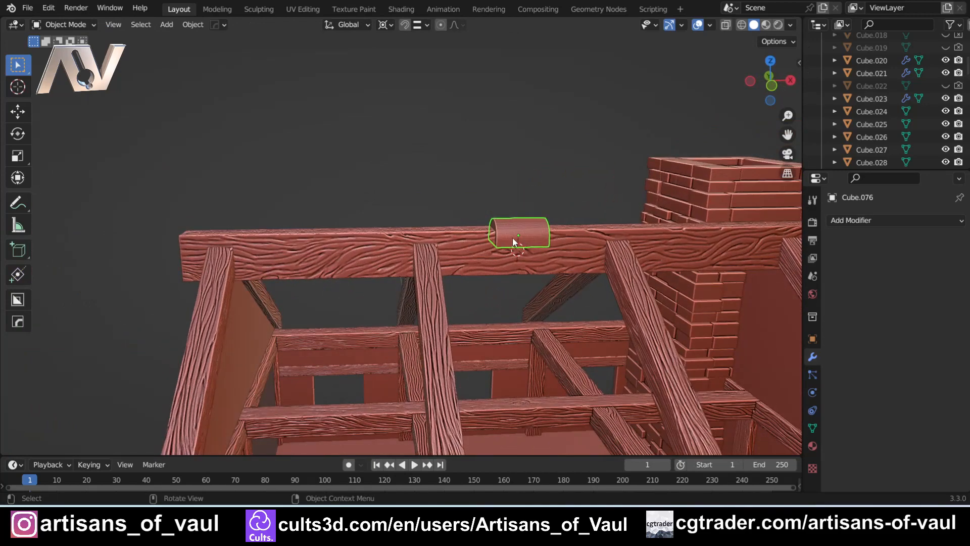
pyautogui.press('g')
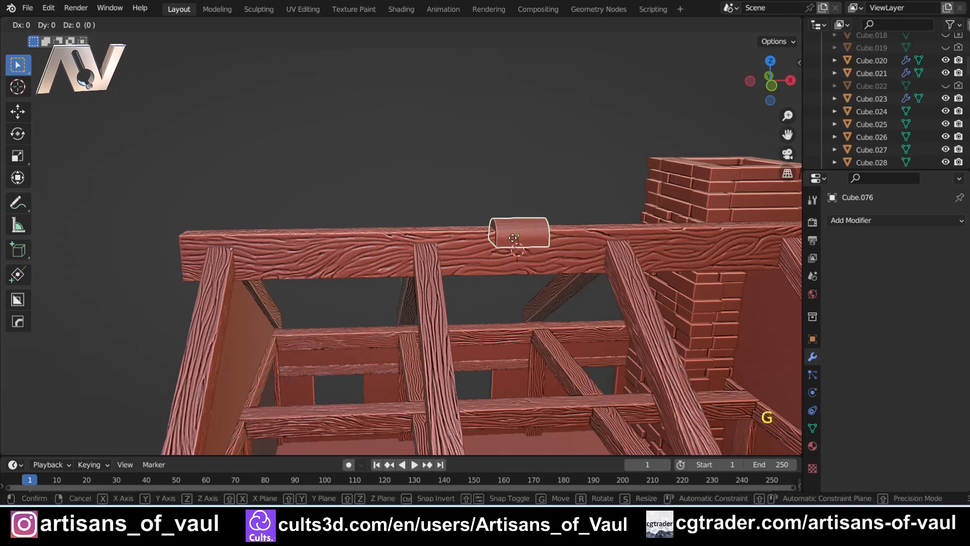
pyautogui.press('x')
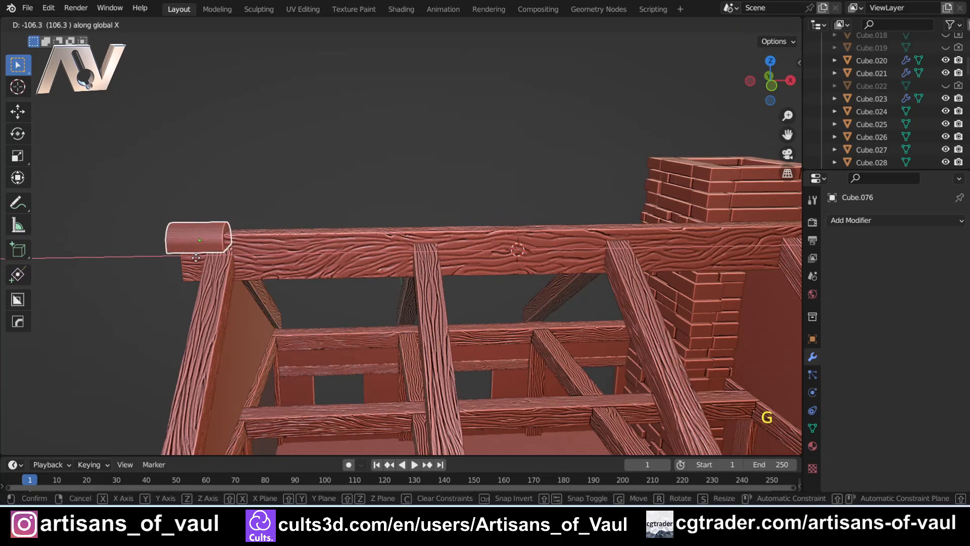
pyautogui.click(196, 257)
pyautogui.keyDown('shift'); pyautogui.moveTo(192, 253); pyautogui.dragTo(346, 248, button='middle'); pyautogui.keyUp('shift')
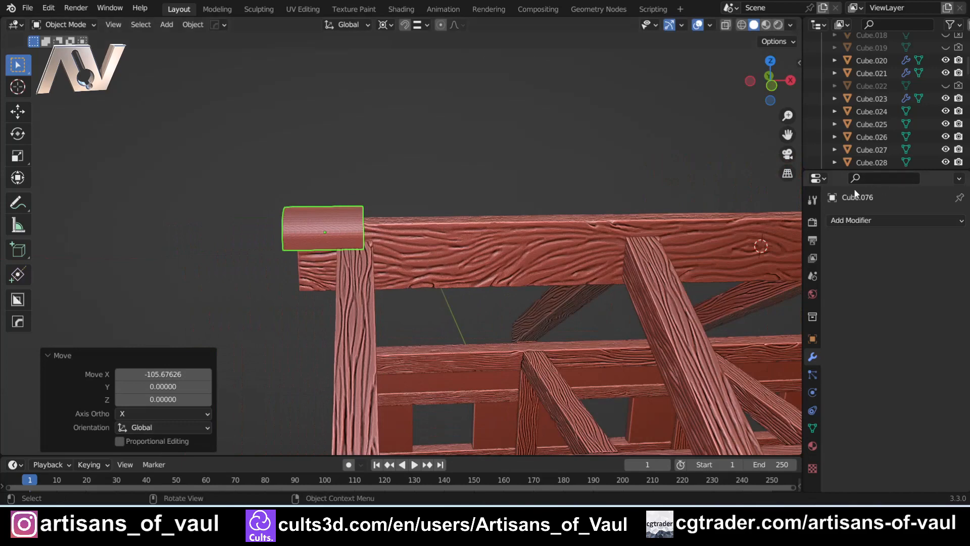
# - Add an Array modifier to the ridge tile
pyautogui.click(465, 180)
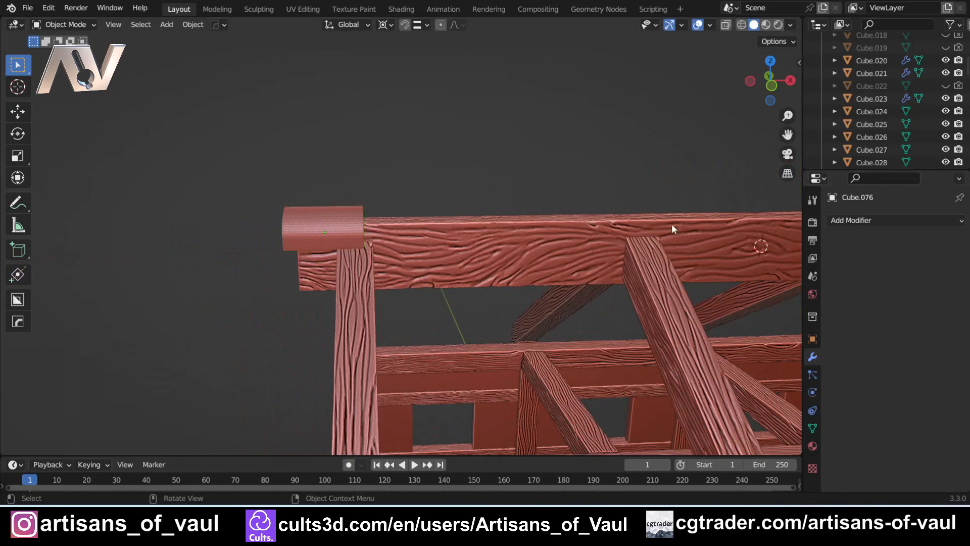
pyautogui.click(329, 229)
pyautogui.click(851, 220)
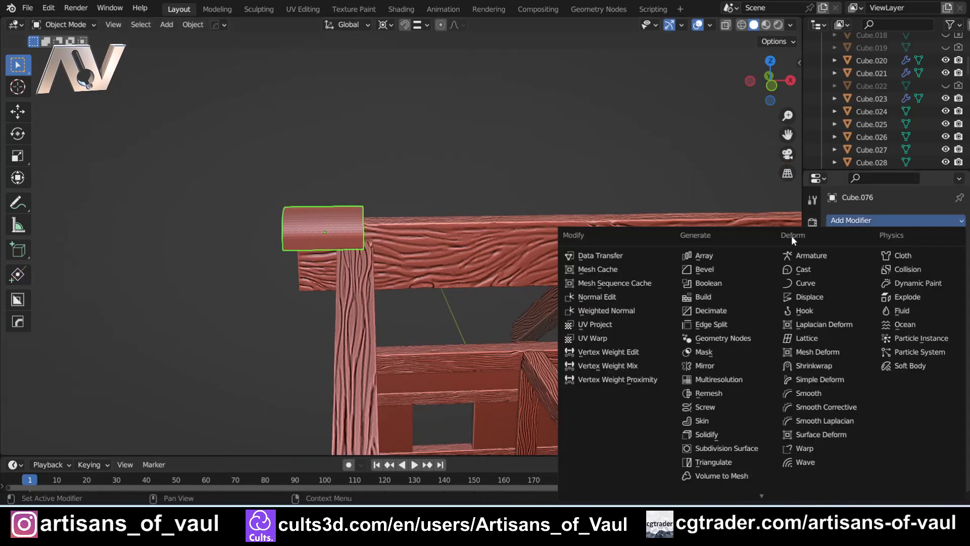
pyautogui.click(698, 253)
pyautogui.scroll(2, 472, 237)
pyautogui.scroll(1, 472, 237)
pyautogui.keyDown('shift'); pyautogui.moveTo(339, 226); pyautogui.dragTo(384, 276, button='middle'); pyautogui.keyUp('shift')
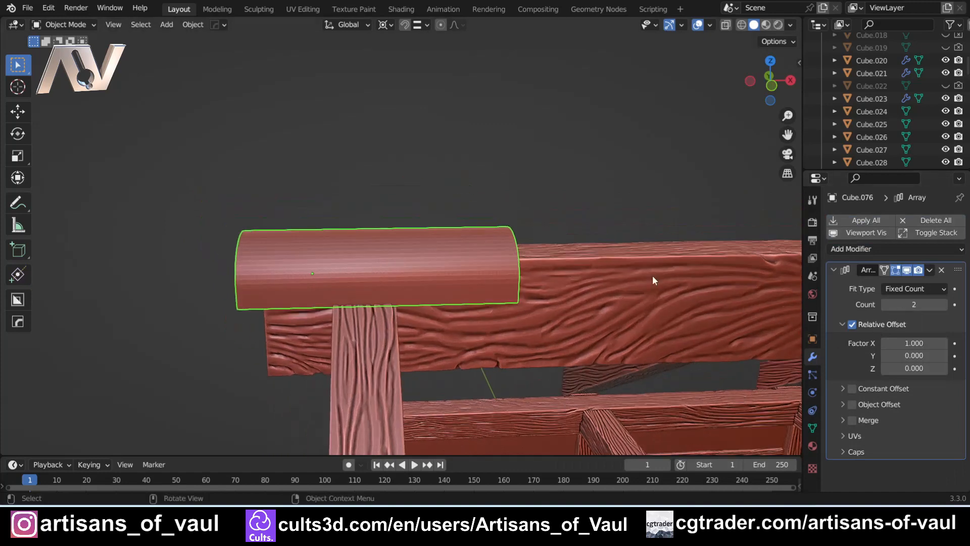
pyautogui.scroll(2, 357, 267)
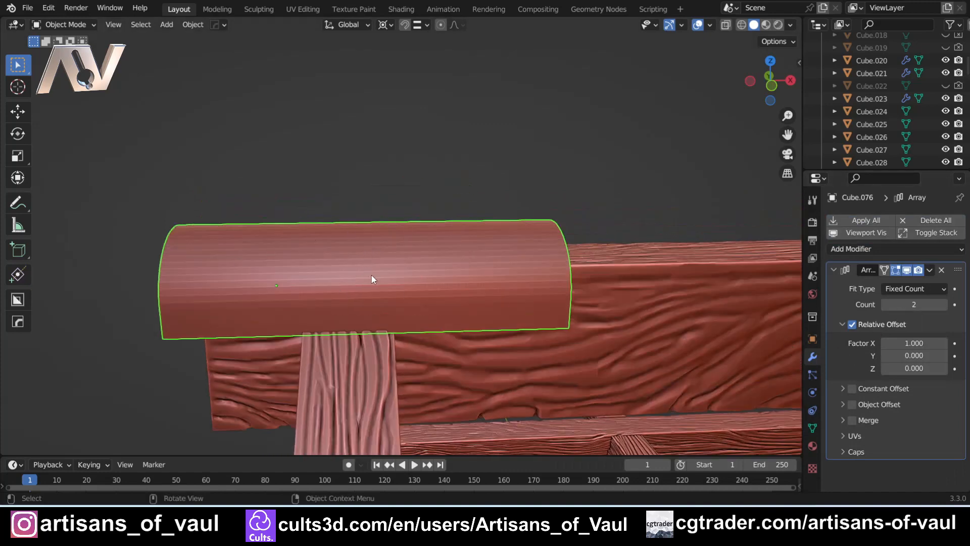
# - In edge select mode, snap the 3D cursor to the bottom edge of the tile end that faces the next tile
pyautogui.press('Tab')
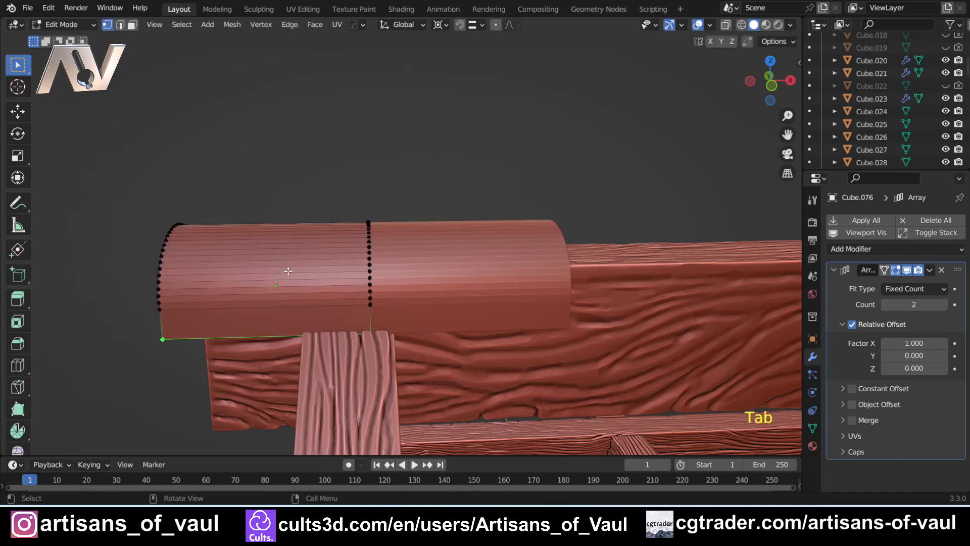
pyautogui.hotkey('shift', 'z')
pyautogui.moveTo(381, 287); pyautogui.dragTo(354, 300, button='middle')
pyautogui.press('Tab')
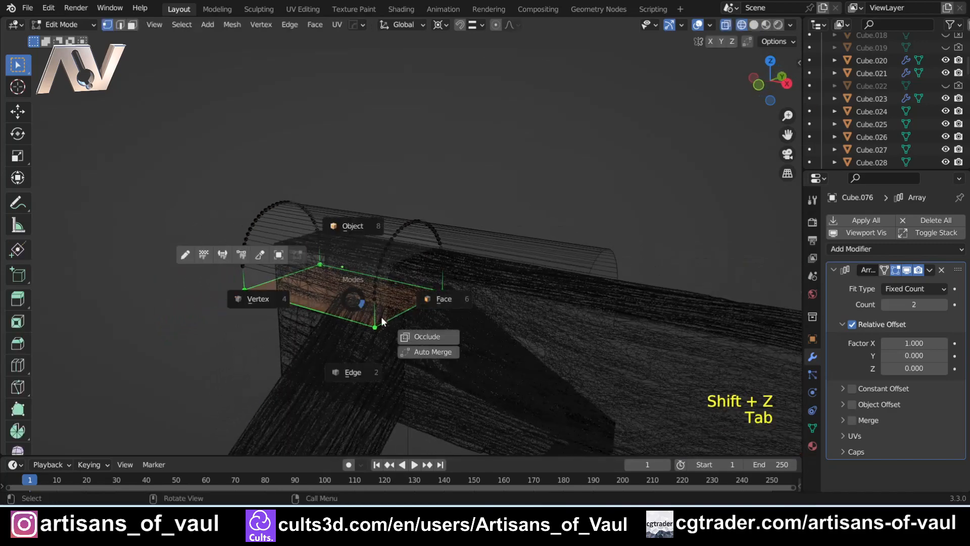
pyautogui.click(373, 353)
pyautogui.click(397, 320)
pyautogui.moveTo(416, 318); pyautogui.dragTo(408, 292, button='middle')
pyautogui.hotkey('shift', 's')
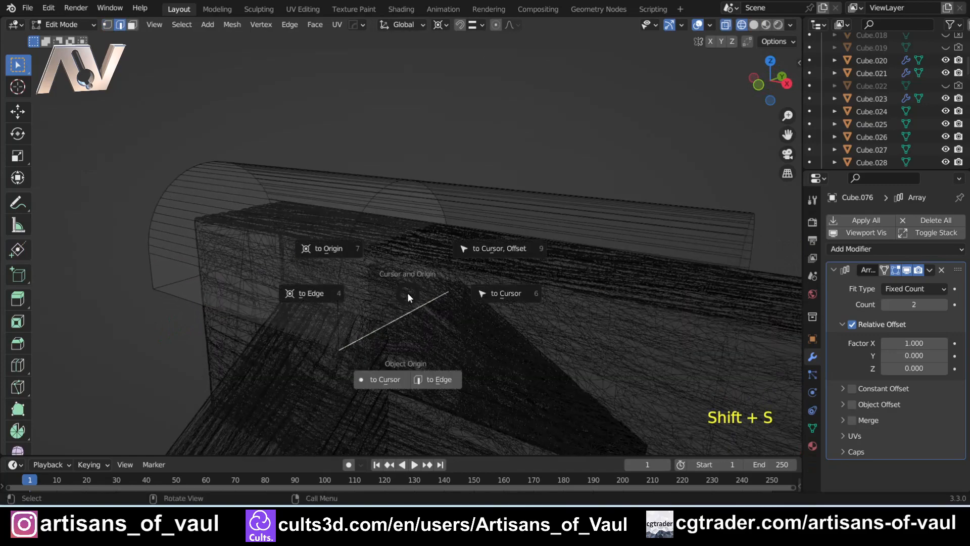
pyautogui.click(303, 294)
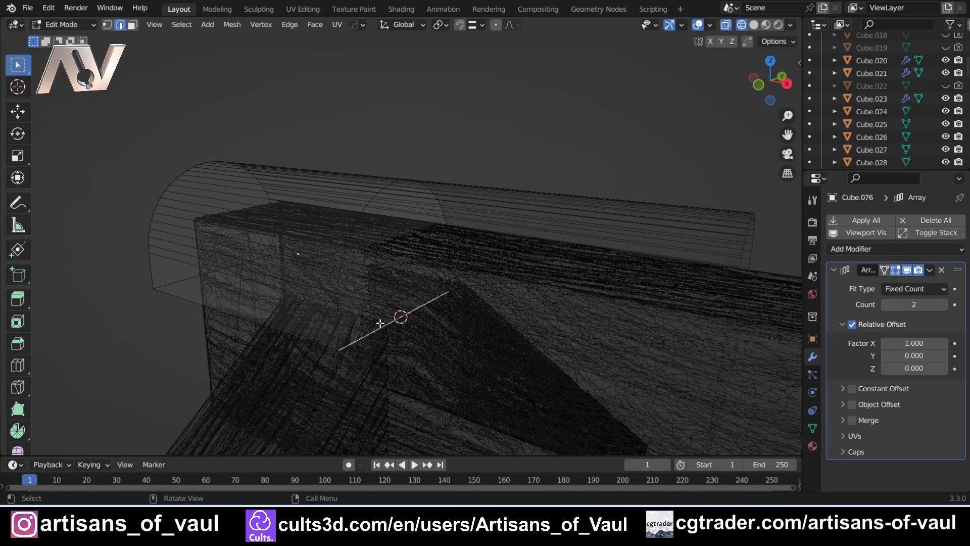
pyautogui.hotkey('shift', 's')
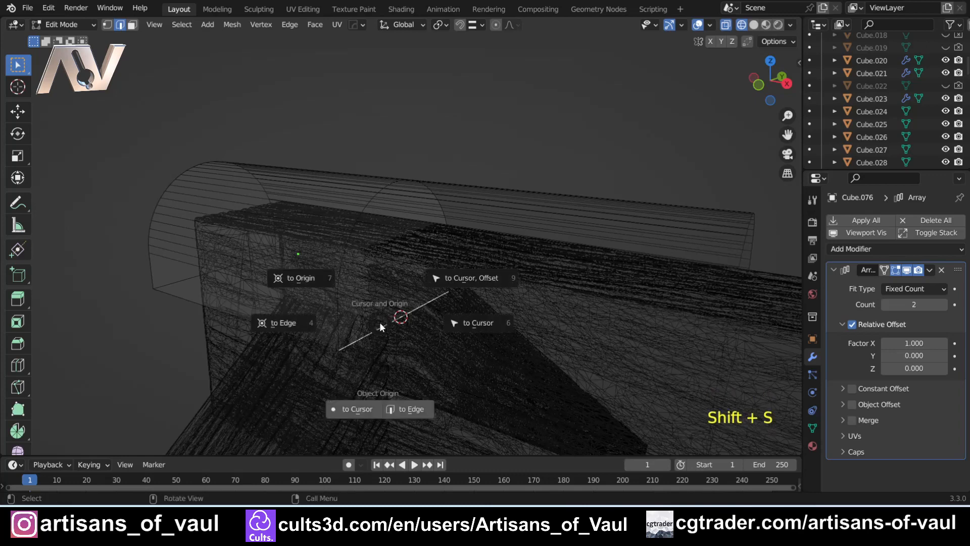
pyautogui.press('Escape')
pyautogui.click(234, 29)
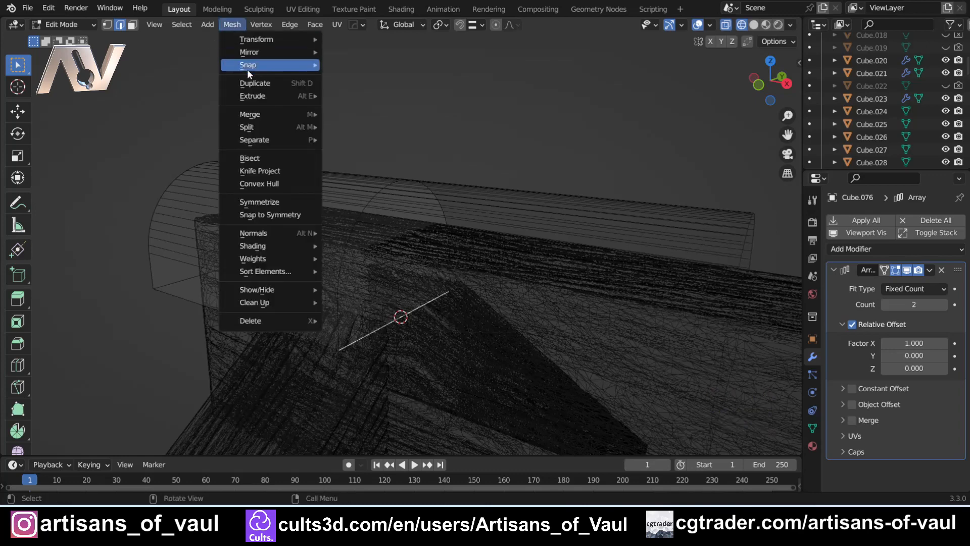
pyautogui.moveTo(247, 66)
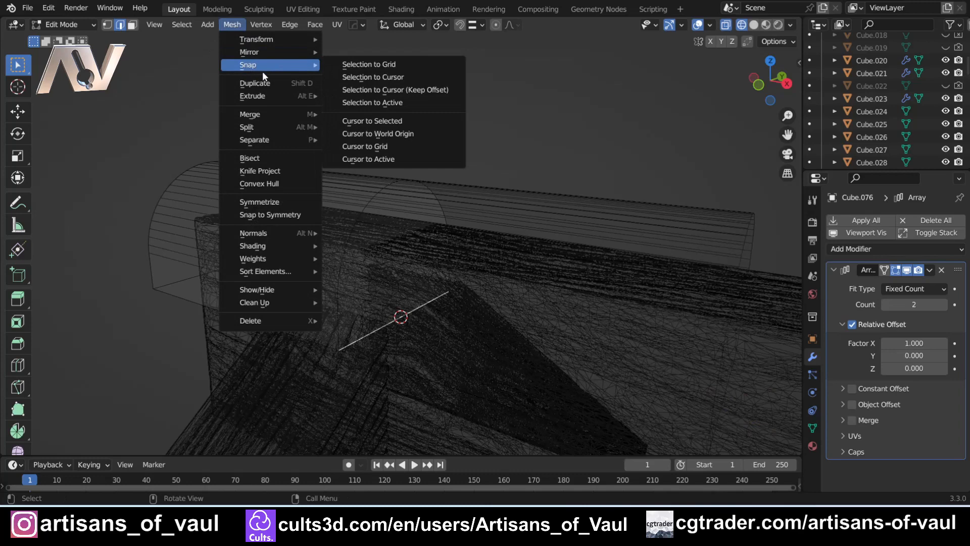
pyautogui.click(385, 124)
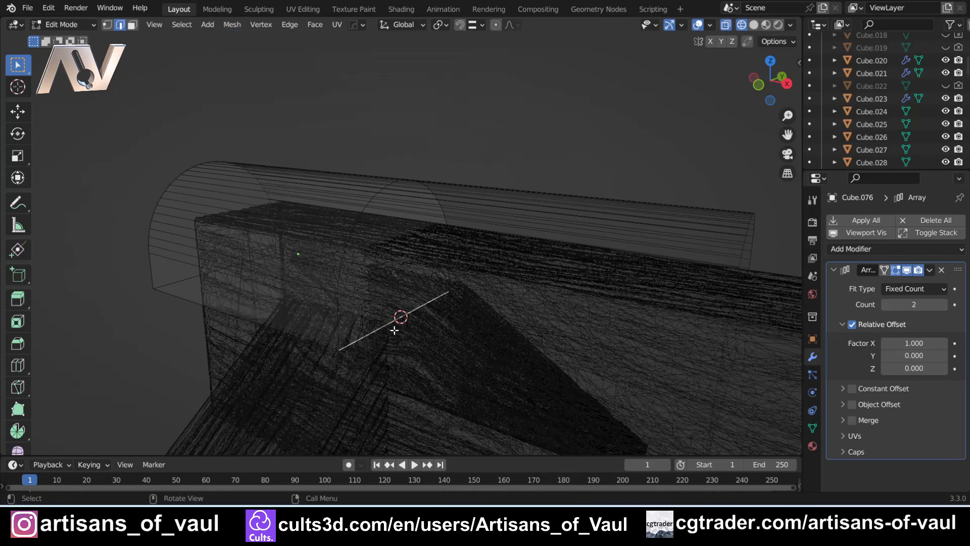
# - In vertex select mode, select the whole arched profile at the 3D cursor's end of the tile and try scaling it up
pyautogui.press('Tab')
pyautogui.click(362, 314)
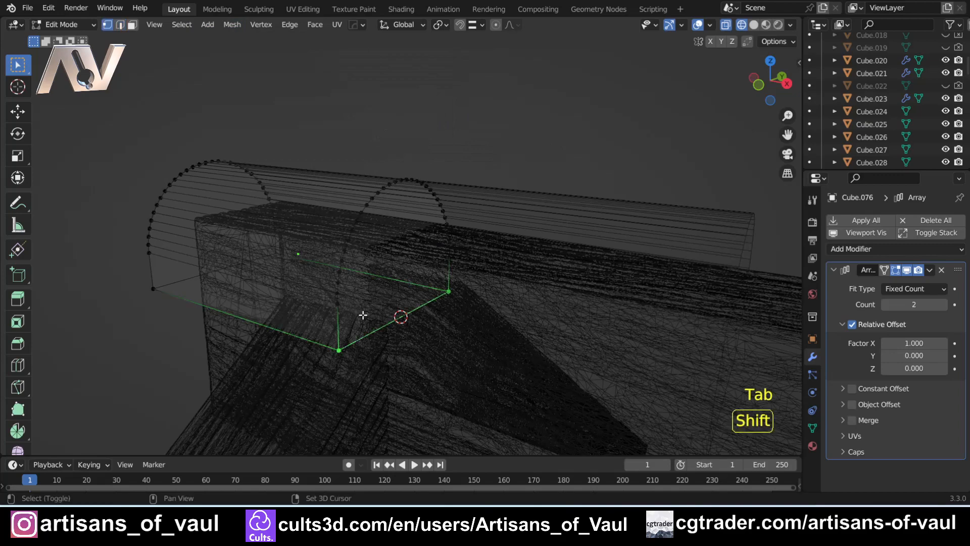
pyautogui.hotkey('shift', 'z')
pyautogui.moveTo(343, 296); pyautogui.dragTo(392, 251, button='middle')
pyautogui.hotkey('shift', 'z')
pyautogui.moveTo(292, 191)
pyautogui.keyDown('shift'); pyautogui.mouseDown()
pyautogui.moveTo(403, 325)
pyautogui.moveTo(411, 384)
pyautogui.mouseUp(); pyautogui.keyUp('shift')
pyautogui.moveTo(411, 325); pyautogui.dragTo(402, 218, button='middle')
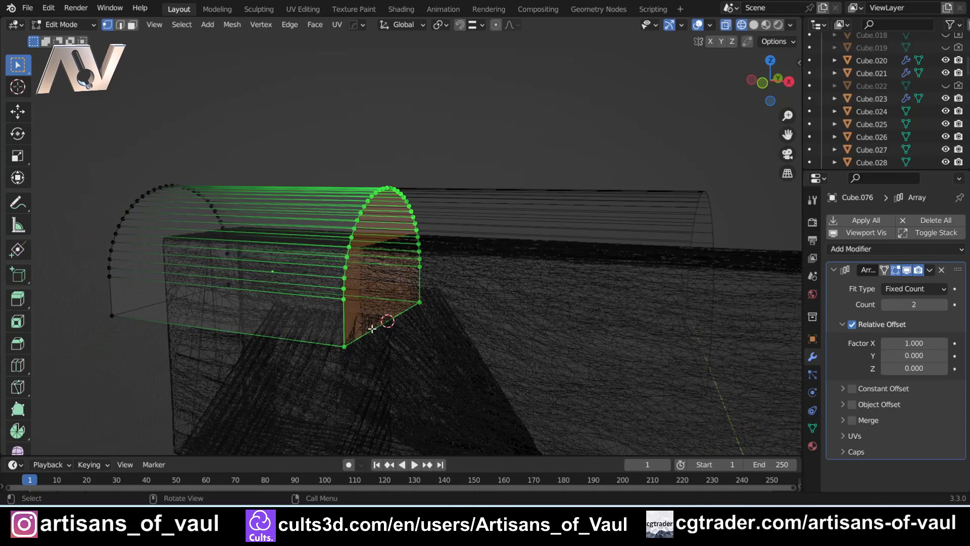
pyautogui.moveTo(388, 322)
pyautogui.mouseDown(button='middle')
pyautogui.moveTo(386, 329)
pyautogui.moveTo(388, 303)
pyautogui.mouseUp(button='middle')
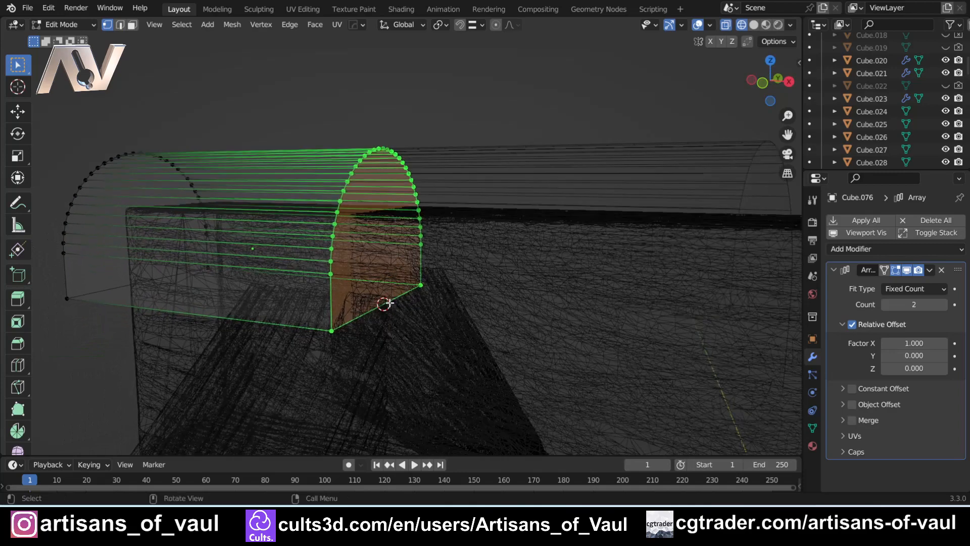
pyautogui.press('s')
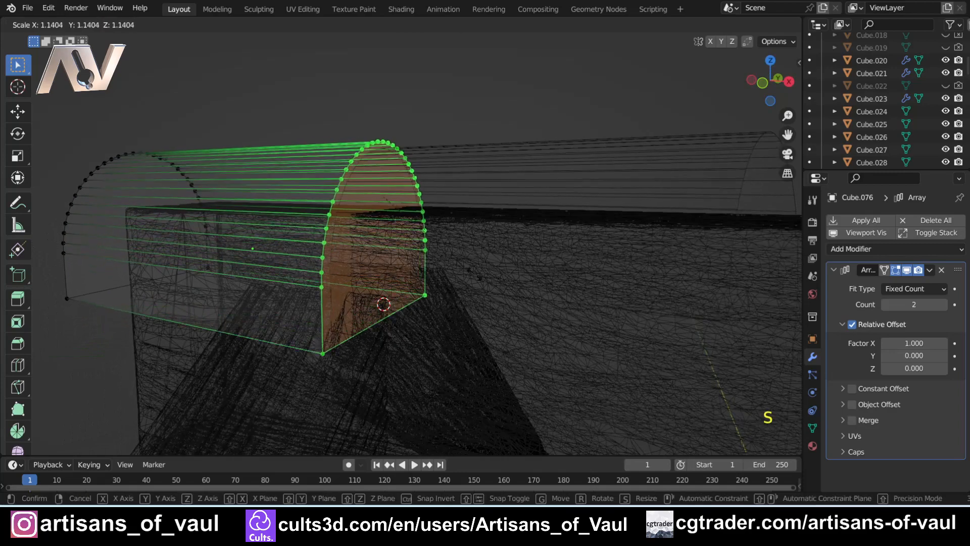
pyautogui.rightClick(543, 144)
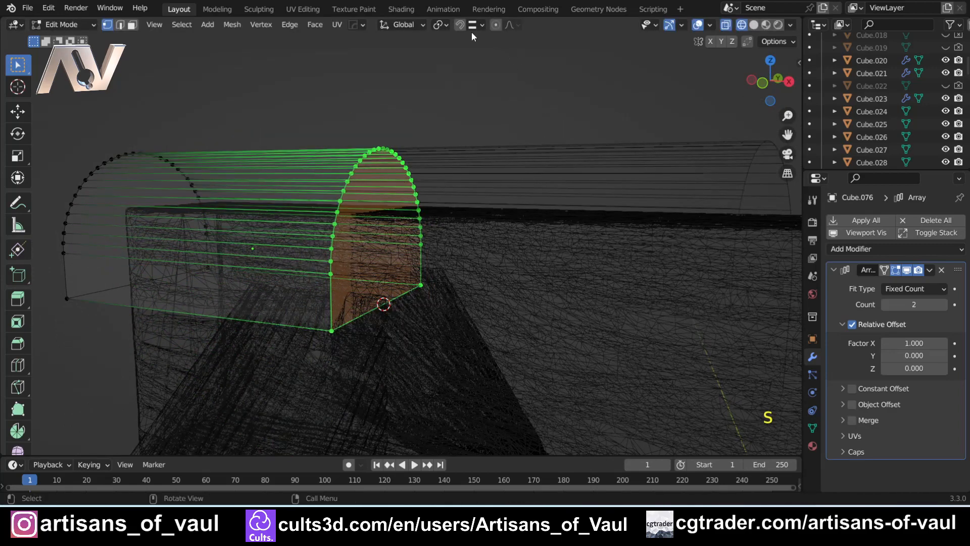
# - Set the pivot point to 3D Cursor, scale the selected arched end by about 1.191, and return to Object Mode
pyautogui.click(440, 25)
pyautogui.click(462, 53)
pyautogui.press('s')
pyautogui.click(461, 282)
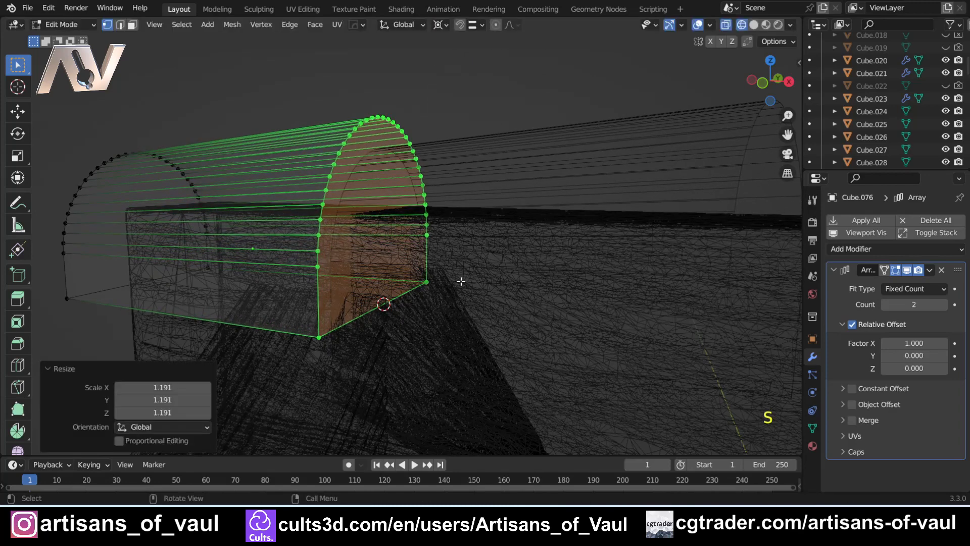
pyautogui.hotkey('shift', 'z')
pyautogui.moveTo(461, 281)
pyautogui.mouseDown(button='middle')
pyautogui.moveTo(388, 286)
pyautogui.moveTo(340, 305)
pyautogui.moveTo(346, 310)
pyautogui.moveTo(396, 271)
pyautogui.moveTo(331, 281)
pyautogui.moveTo(381, 264)
pyautogui.moveTo(358, 275)
pyautogui.moveTo(366, 259)
pyautogui.moveTo(385, 288)
pyautogui.moveTo(403, 255)
pyautogui.moveTo(390, 217)
pyautogui.moveTo(440, 202)
pyautogui.mouseUp(button='middle')
pyautogui.hotkey('shift', 'z')
pyautogui.hotkey('shift', 'z')
pyautogui.press('Tab')
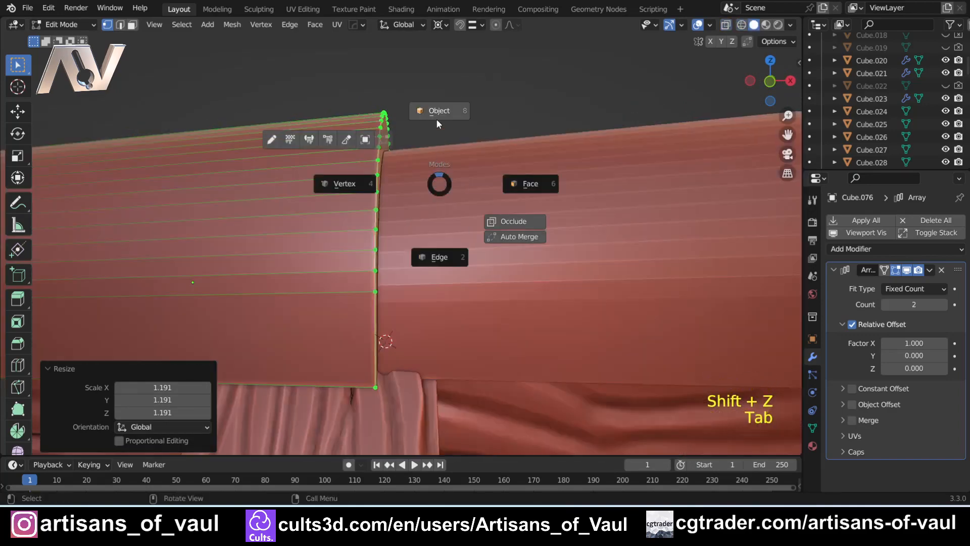
pyautogui.click(437, 121)
# - Set the Array's relative offset Factor X to 0.9 and check the tile overlap in wireframe
pyautogui.scroll(-3, 688, 256)
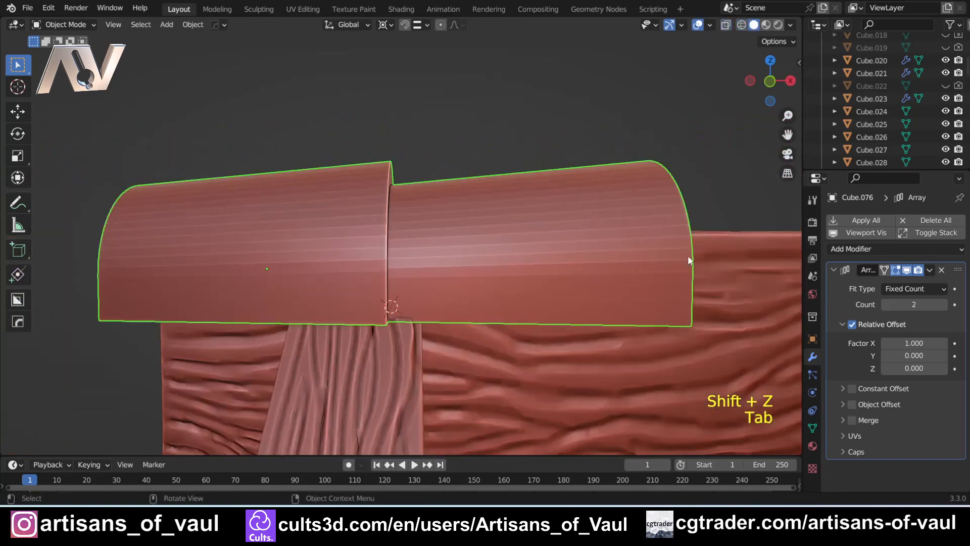
pyautogui.click(915, 344)
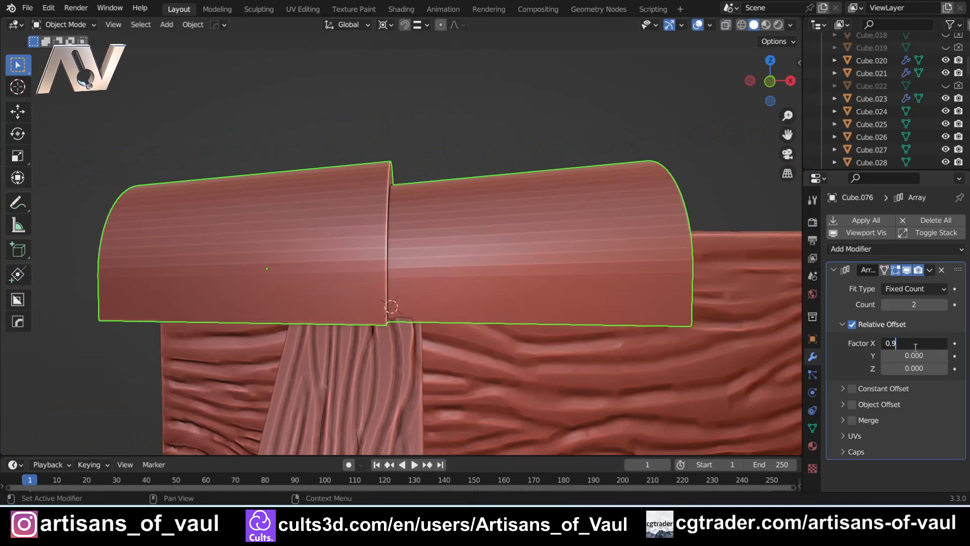
pyautogui.write('0.9')
pyautogui.press('Return')
pyautogui.hotkey('shift', 'z')
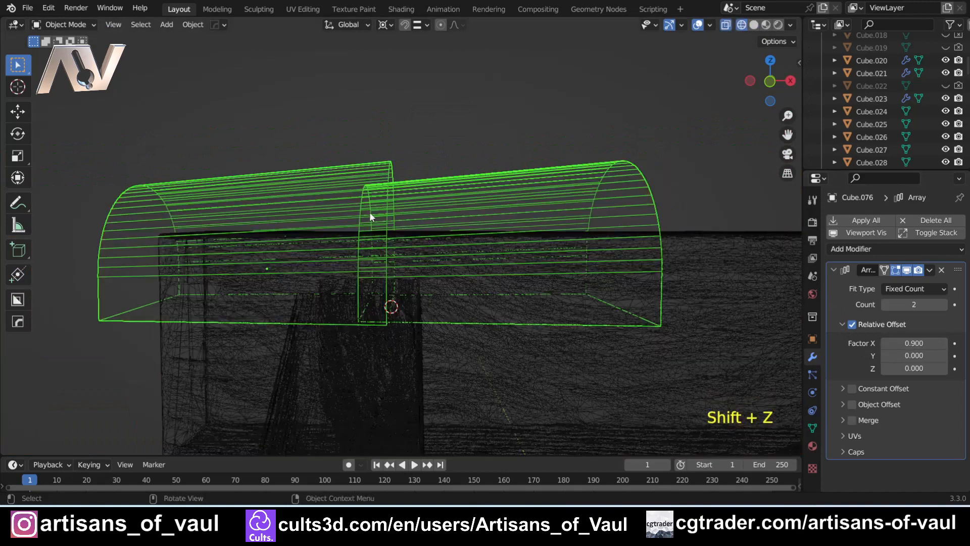
pyautogui.hotkey('shift', 'z')
# - Set the Array count to 14 so the tiles run the full length of the ridge beam
pyautogui.scroll(-8, 377, 237)
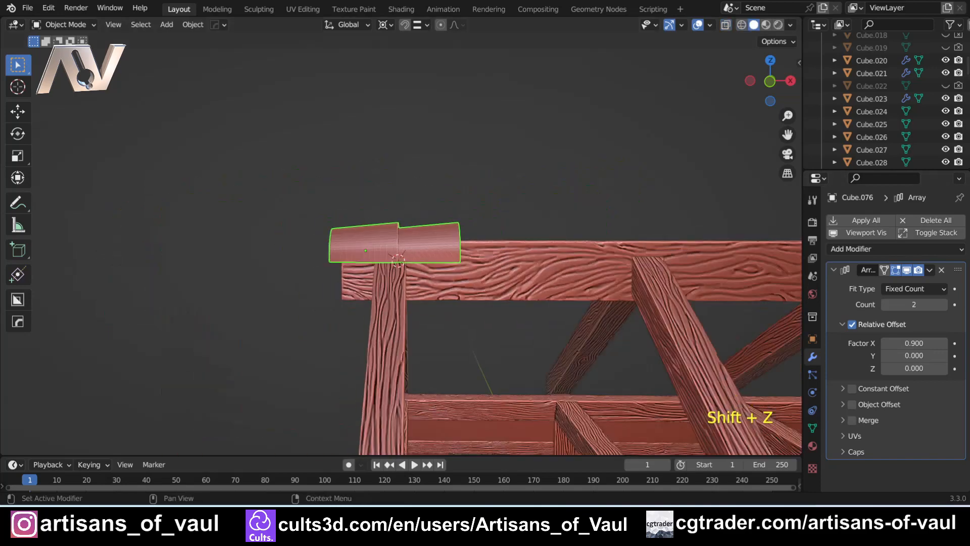
pyautogui.keyDown('shift'); pyautogui.moveTo(664, 281); pyautogui.dragTo(570, 284, button='middle'); pyautogui.keyUp('shift')
pyautogui.moveTo(912, 303); pyautogui.dragTo(945, 304)
pyautogui.scroll(-3, 657, 263)
pyautogui.keyDown('shift'); pyautogui.moveTo(656, 263); pyautogui.dragTo(437, 261, button='middle'); pyautogui.keyUp('shift')
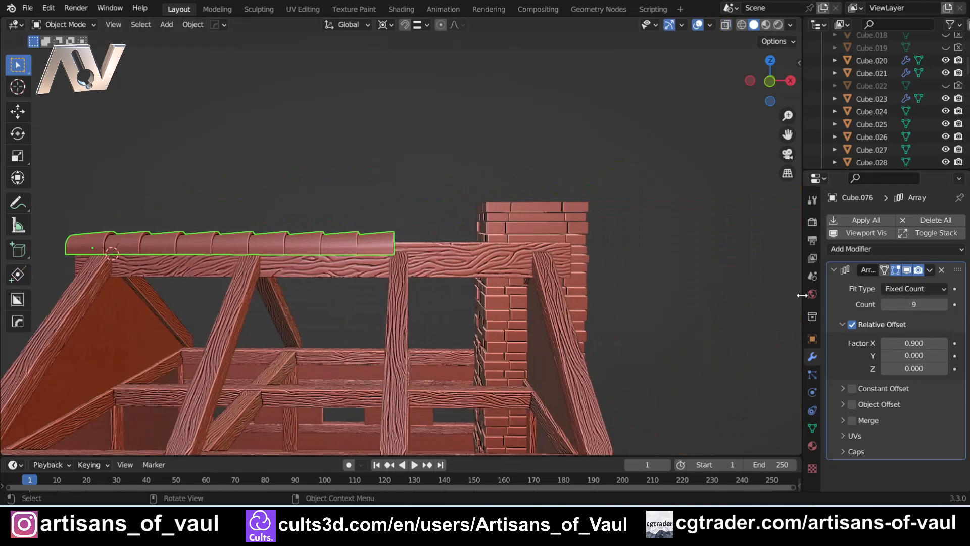
pyautogui.click(945, 304)
pyautogui.click(945, 303)
pyautogui.click(944, 304)
pyautogui.click(944, 304)
pyautogui.click(944, 304)
pyautogui.click(945, 304)
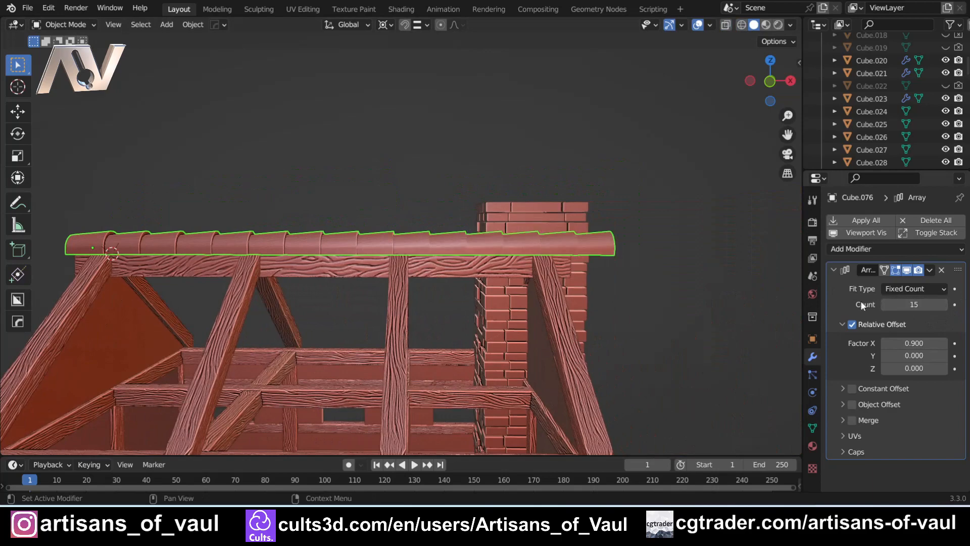
pyautogui.click(885, 304)
# - In front view, shift the row of ridge tiles slightly along the X axis to center it on the beam, then deselect it
pyautogui.moveTo(684, 105); pyautogui.dragTo(677, 109, button='middle')
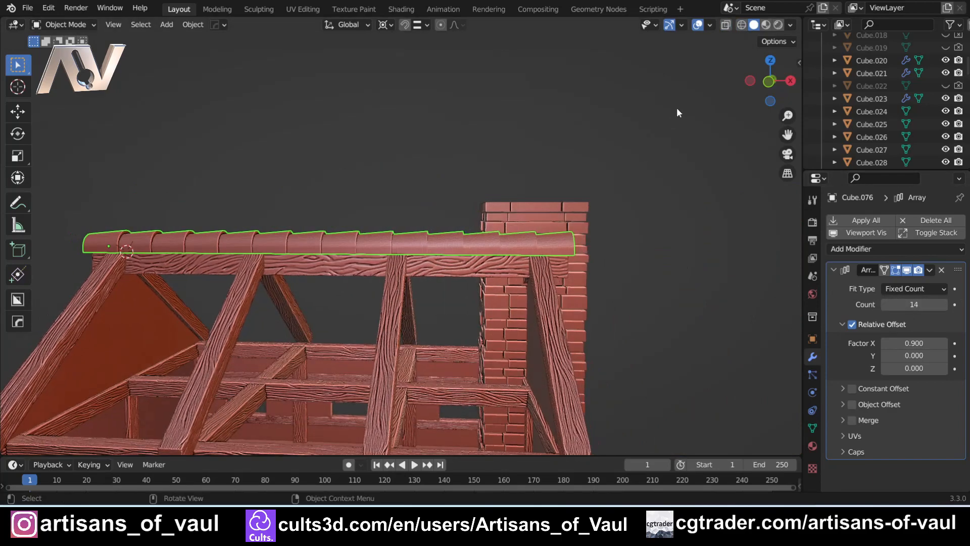
pyautogui.click(764, 85)
pyautogui.scroll(-1, 570, 226)
pyautogui.scroll(2, 234, 258)
pyautogui.keyDown('shift'); pyautogui.moveTo(235, 258); pyautogui.dragTo(295, 254, button='middle'); pyautogui.keyUp('shift')
pyautogui.press('g')
pyautogui.press('x')
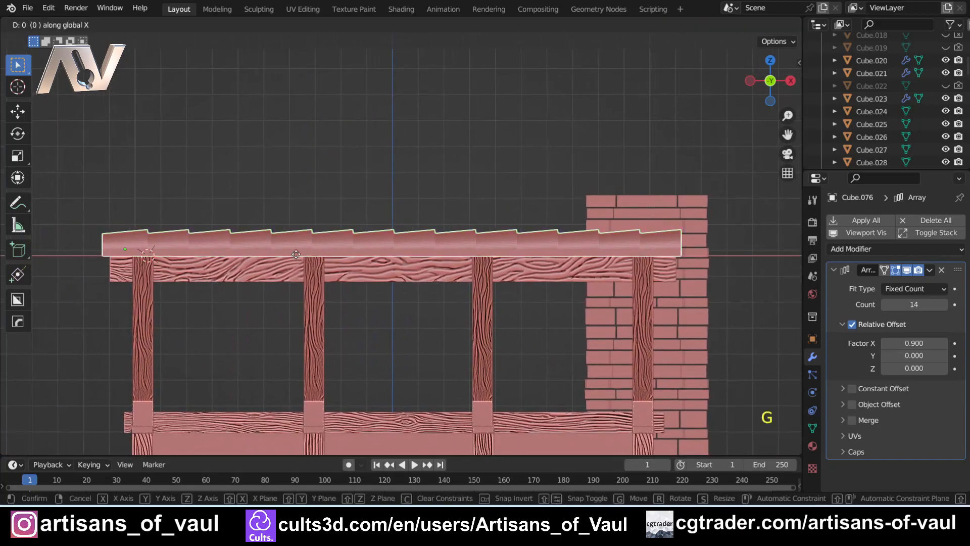
pyautogui.click(297, 254)
pyautogui.click(185, 168)
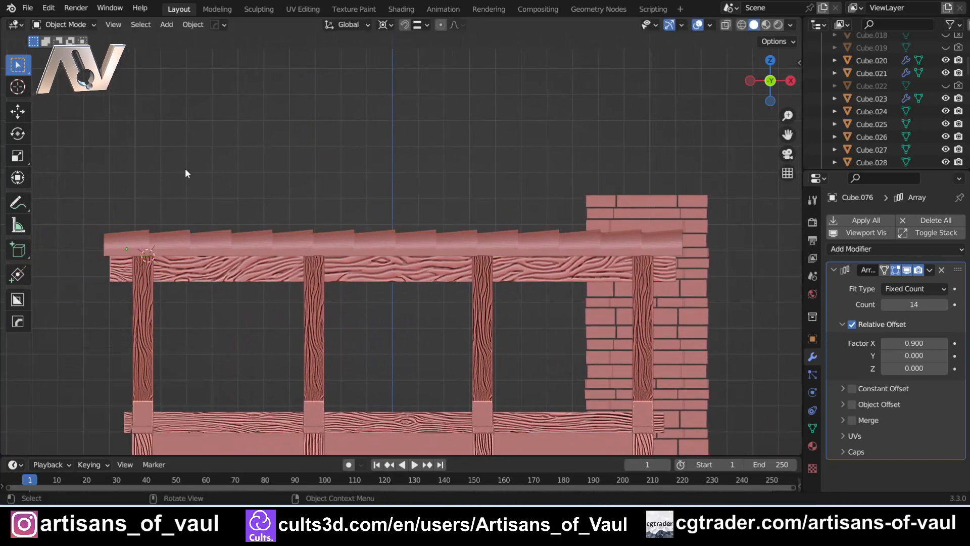
# - Examine the row of ridge tiles from several angles and check how the tiles overlap along the beam
pyautogui.moveTo(185, 169); pyautogui.dragTo(188, 224, button='middle')
pyautogui.keyDown('shift'); pyautogui.moveTo(187, 224); pyautogui.dragTo(359, 259, button='middle'); pyautogui.keyUp('shift')
pyautogui.scroll(4, 359, 259)
pyautogui.moveTo(284, 243); pyautogui.dragTo(274, 202, button='middle')
pyautogui.scroll(-8, 440, 235)
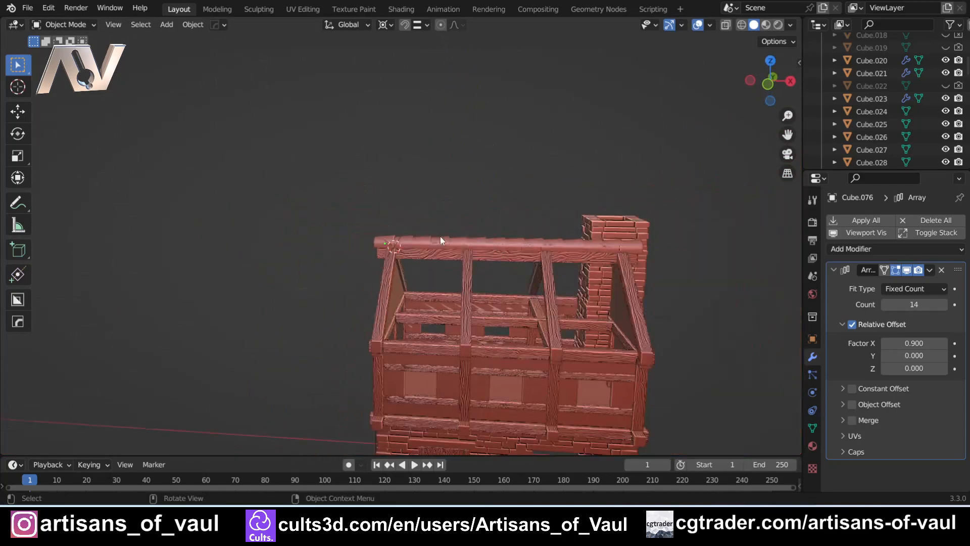
pyautogui.moveTo(440, 235); pyautogui.dragTo(457, 248, button='middle')
pyautogui.moveTo(524, 237); pyautogui.dragTo(310, 257, button='middle')
pyautogui.scroll(2, 311, 257)
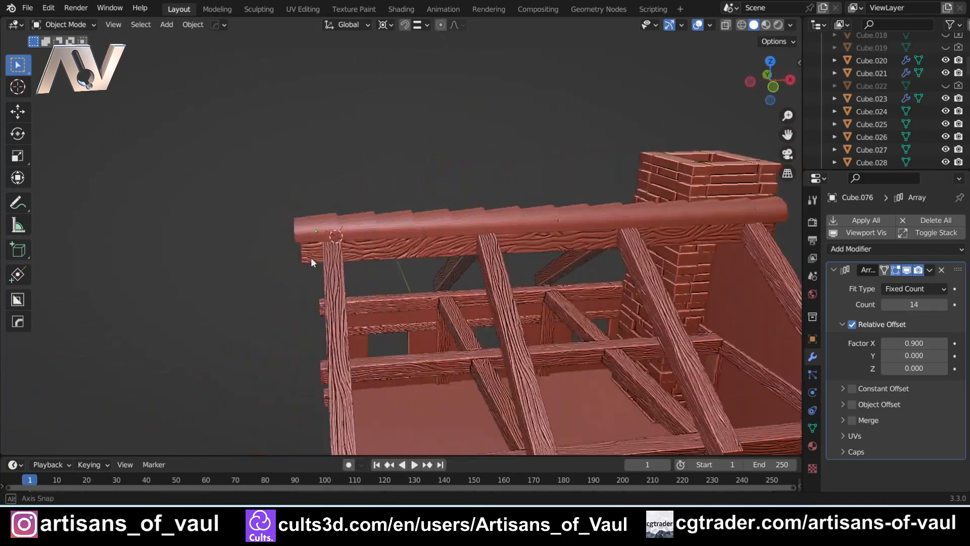
pyautogui.scroll(-1, 487, 253)
pyautogui.scroll(3, 415, 224)
pyautogui.moveTo(367, 229); pyautogui.dragTo(379, 292, button='middle')
pyautogui.scroll(2, 325, 213)
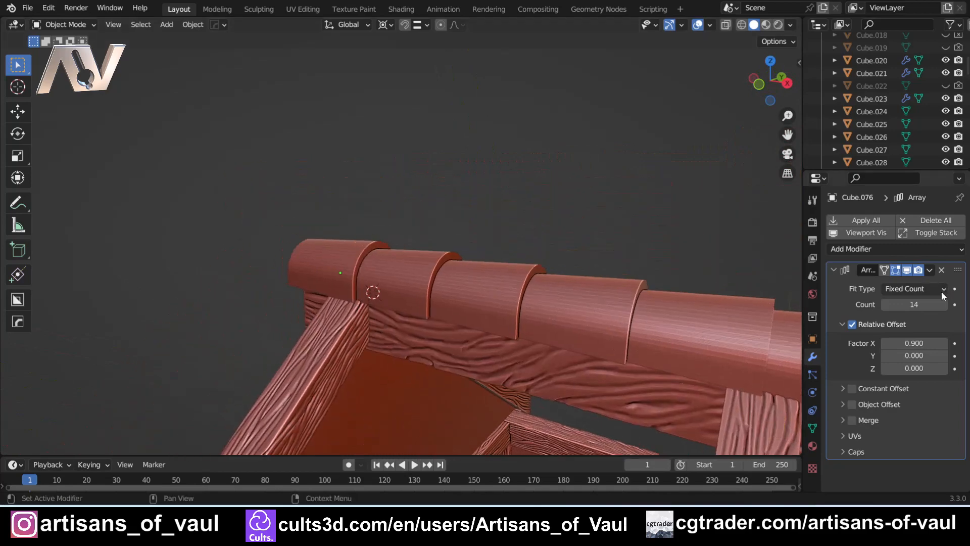
# - Apply the Array modifier to the row of ridge tiles and select the resulting mesh
pyautogui.click(930, 269)
pyautogui.click(890, 283)
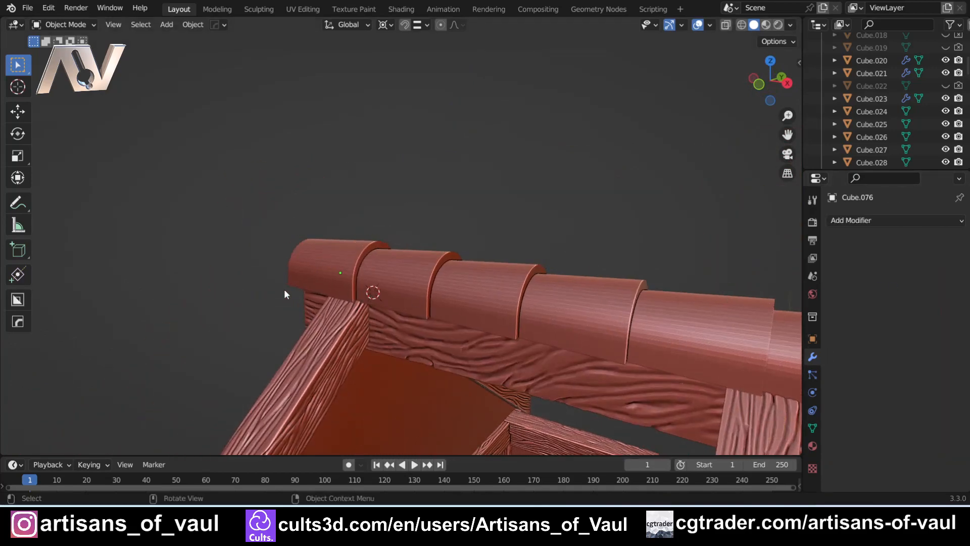
pyautogui.moveTo(284, 289); pyautogui.dragTo(386, 247, button='middle')
pyautogui.click(386, 247)
# - Inspect the overlapping tile geometry at the open end of the ridge in Edit Mode and wireframe
pyautogui.scroll(3, 369, 276)
pyautogui.press('Tab')
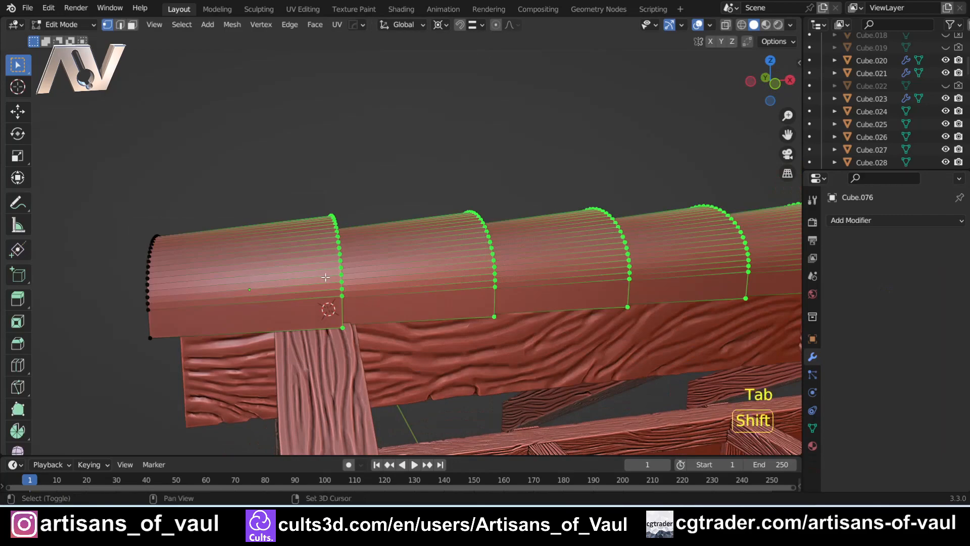
pyautogui.hotkey('shift', 'z')
pyautogui.moveTo(254, 288); pyautogui.dragTo(337, 264, button='middle')
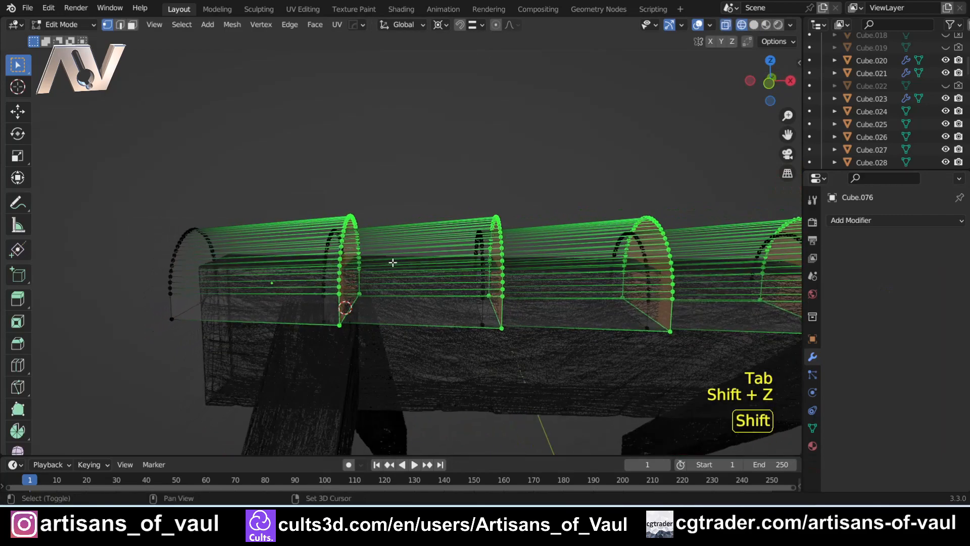
pyautogui.hotkey('shift', 'z')
pyautogui.press('Tab')
# - Select individual faces where the first two ridge tiles meet to check how their meshes intersect
pyautogui.click(490, 269)
pyautogui.scroll(4, 346, 284)
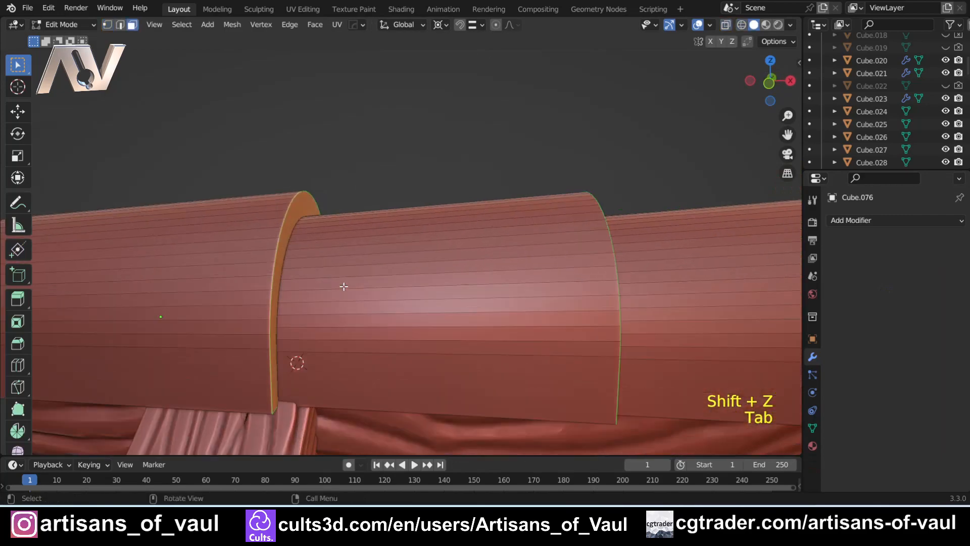
pyautogui.click(306, 275)
pyautogui.moveTo(306, 276); pyautogui.dragTo(286, 273, button='middle')
pyautogui.keyDown('shift'); pyautogui.click(275, 268); pyautogui.keyUp('shift')
pyautogui.hotkey('shift', 'z')
pyautogui.hotkey('shift', 'z')
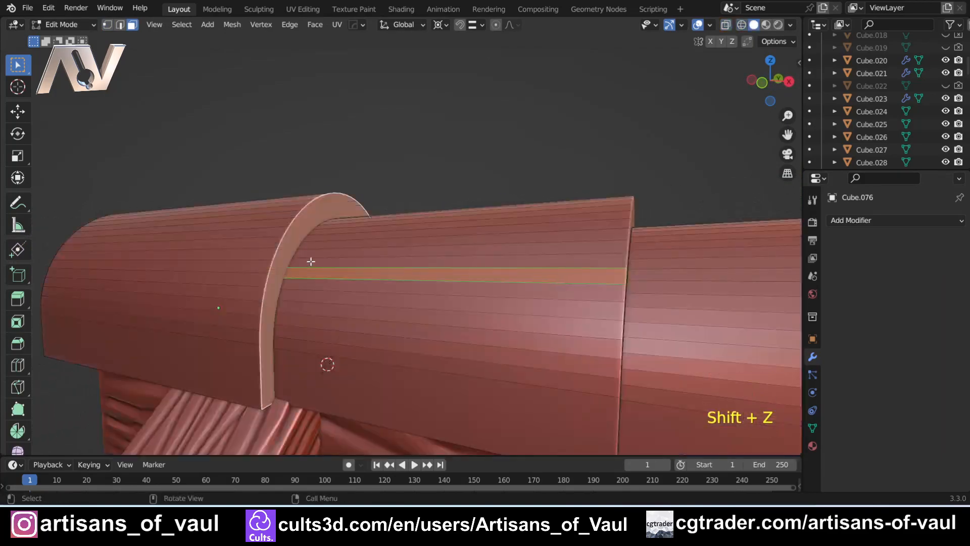
pyautogui.scroll(-2, 289, 271)
pyautogui.press('Tab')
pyautogui.click(374, 137)
pyautogui.moveTo(382, 189); pyautogui.dragTo(388, 205, button='middle')
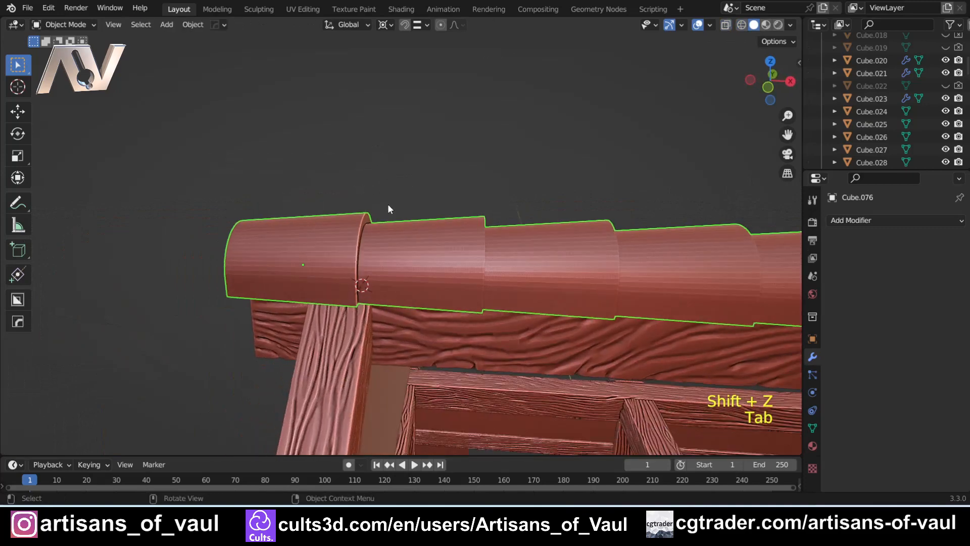
# - Examine the row of ridge tiles from several angles along the whole ridge beam
pyautogui.scroll(-3, 386, 204)
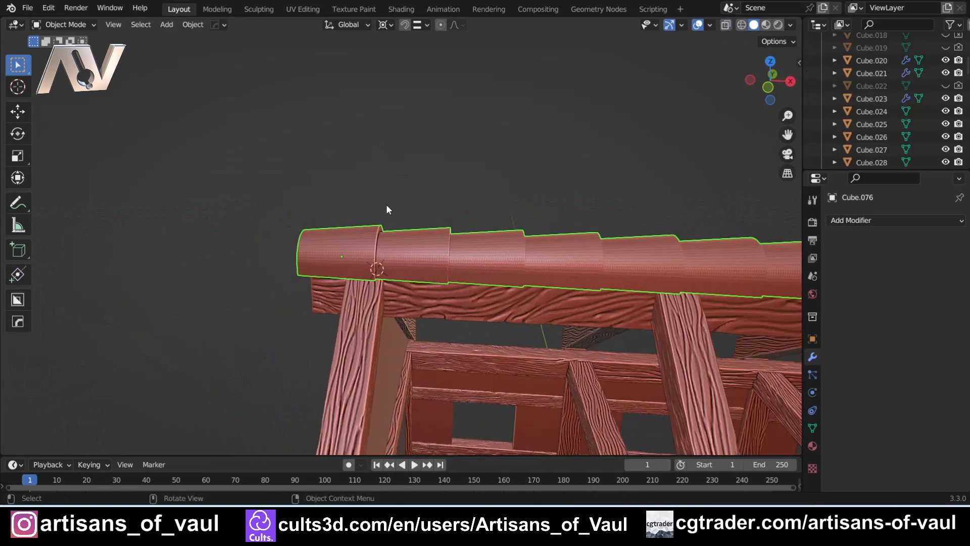
pyautogui.scroll(3, 386, 204)
pyautogui.scroll(-2, 386, 204)
pyautogui.moveTo(376, 206); pyautogui.dragTo(323, 236, button='middle')
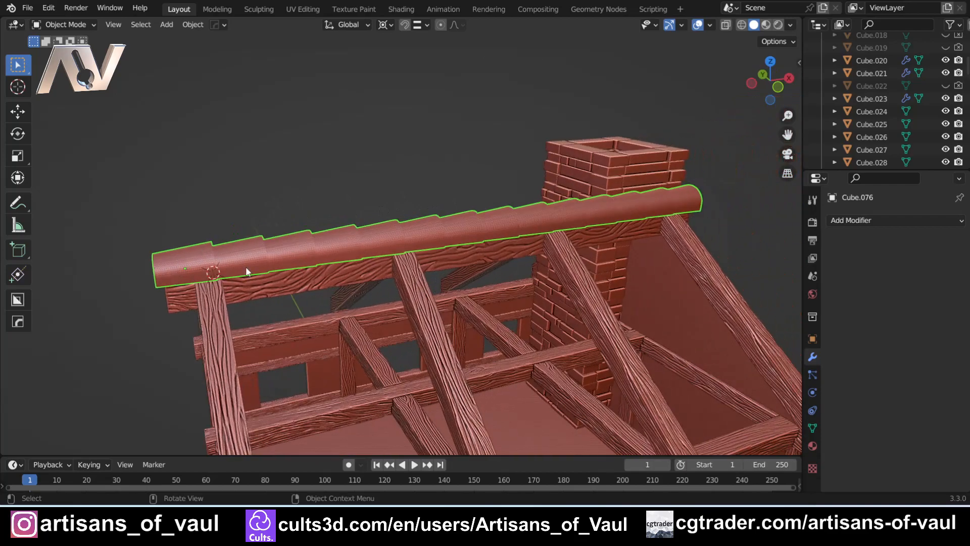
pyautogui.scroll(2, 249, 267)
pyautogui.moveTo(250, 266); pyautogui.dragTo(219, 263, button='middle')
pyautogui.scroll(-4, 232, 254)
pyautogui.scroll(3, 367, 322)
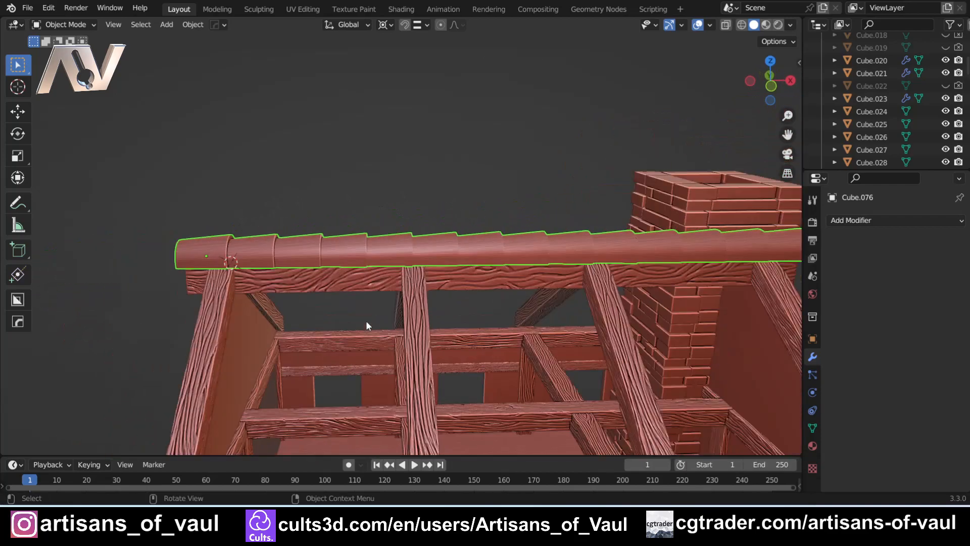
pyautogui.keyDown('shift'); pyautogui.moveTo(366, 324); pyautogui.dragTo(424, 294, button='middle'); pyautogui.keyUp('shift')
pyautogui.scroll(-4, 430, 273)
pyautogui.moveTo(438, 247); pyautogui.dragTo(459, 243, button='middle')
pyautogui.scroll(5, 460, 244)
pyautogui.keyDown('shift'); pyautogui.moveTo(349, 222); pyautogui.dragTo(373, 247, button='middle'); pyautogui.keyUp('shift')
pyautogui.scroll(2, 373, 247)
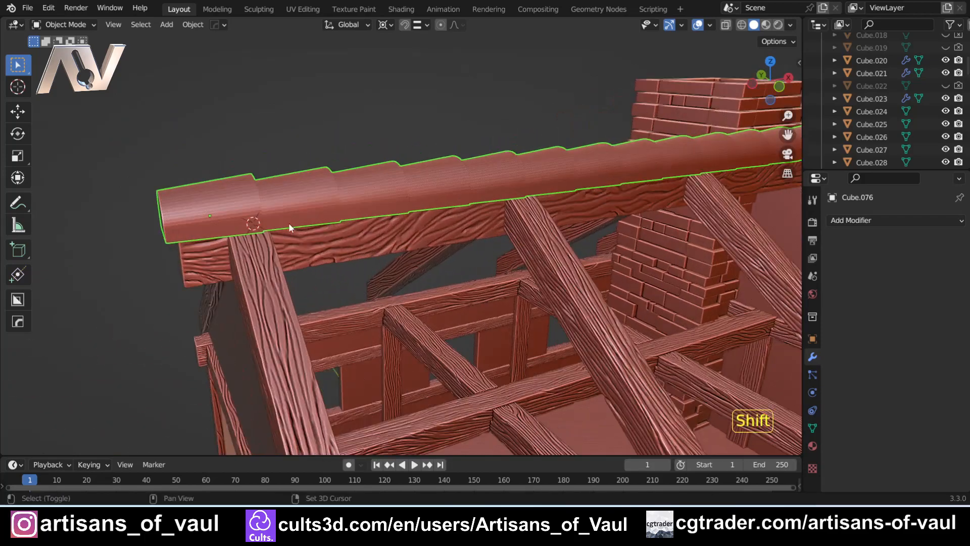
# - Check the overlap between the first ridge tiles in wireframe and solid shading
pyautogui.moveTo(289, 228)
pyautogui.mouseDown(button='middle')
pyautogui.moveTo(339, 244)
pyautogui.moveTo(255, 219)
pyautogui.moveTo(378, 273)
pyautogui.mouseUp(button='middle')
pyautogui.hotkey('shift', 'z')
pyautogui.scroll(3, 349, 276)
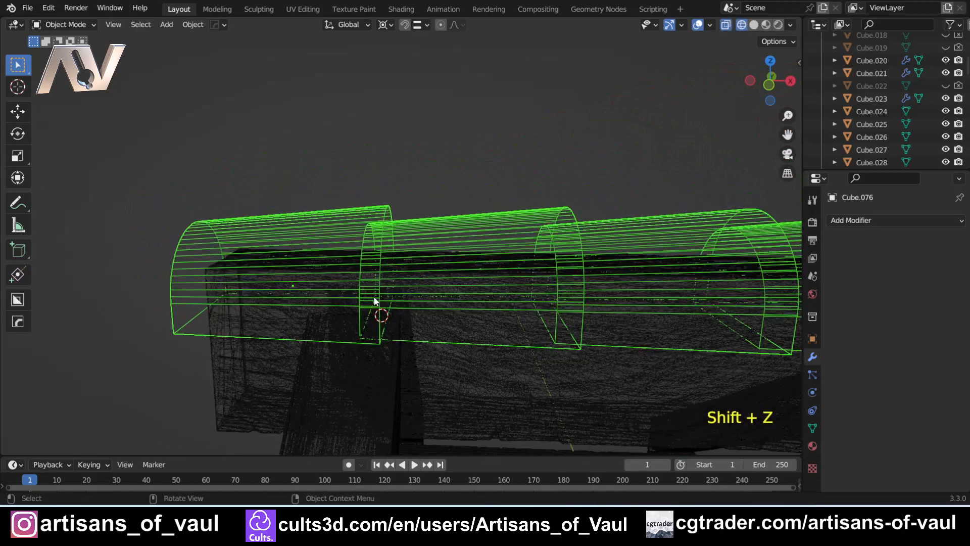
pyautogui.hotkey('shift', 'z')
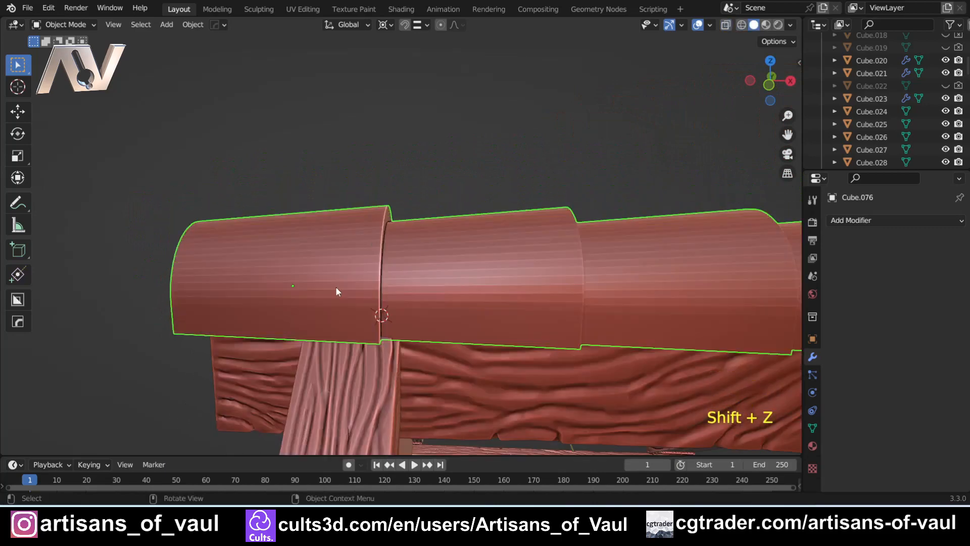
pyautogui.scroll(-4, 335, 287)
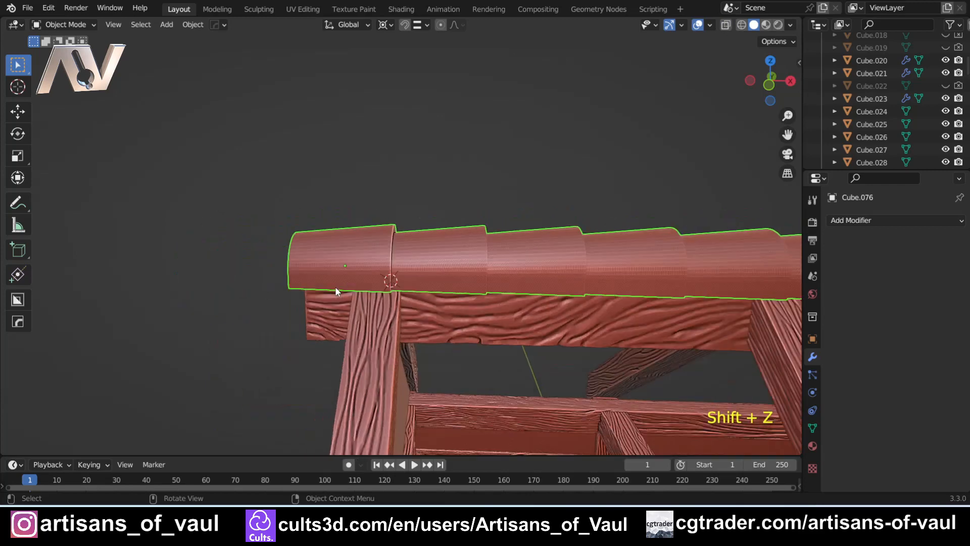
pyautogui.scroll(-3, 481, 236)
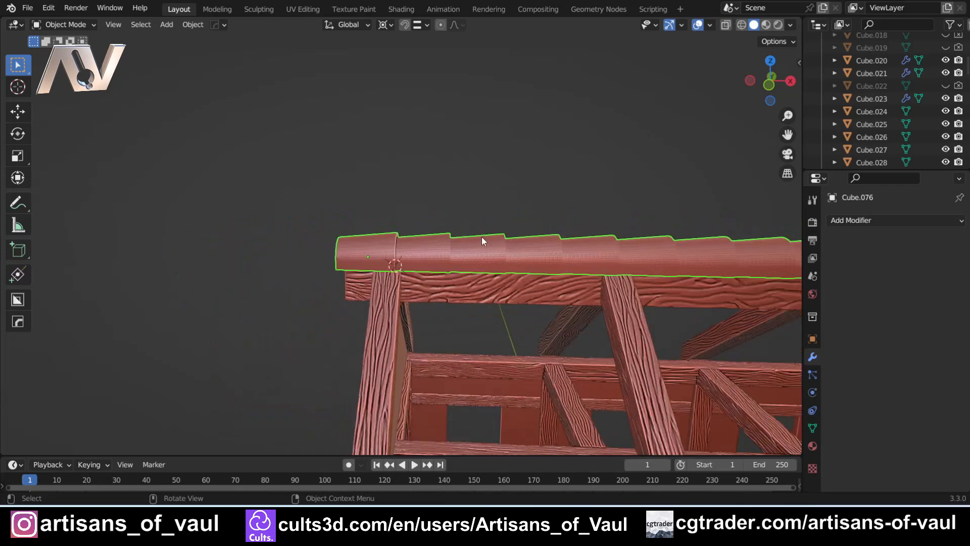
pyautogui.keyDown('shift'); pyautogui.moveTo(481, 236); pyautogui.dragTo(240, 238, button='middle'); pyautogui.keyUp('shift')
pyautogui.scroll(-2, 240, 239)
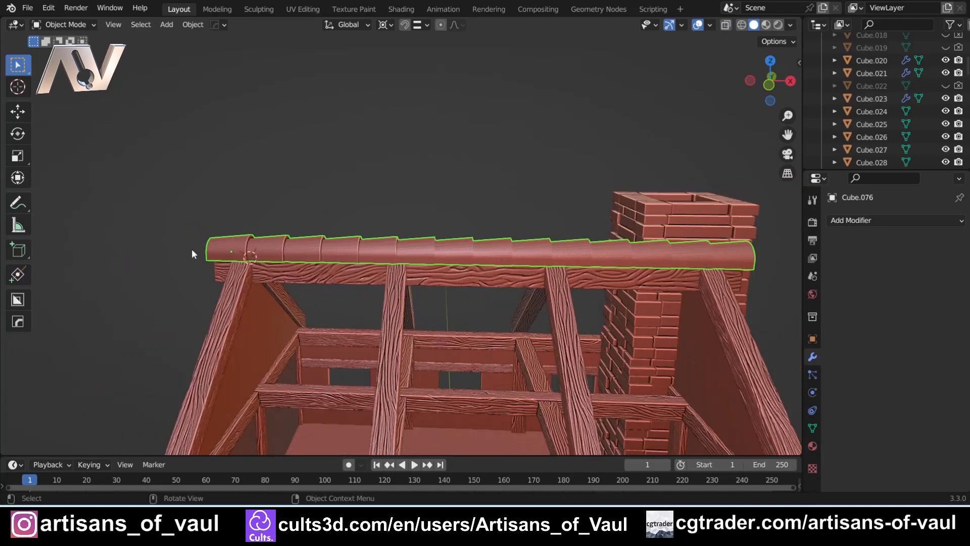
# - Try to merge the overlapping ridge tiles with a Boolean modifier set to Union, and remove the modifier
pyautogui.click(863, 221)
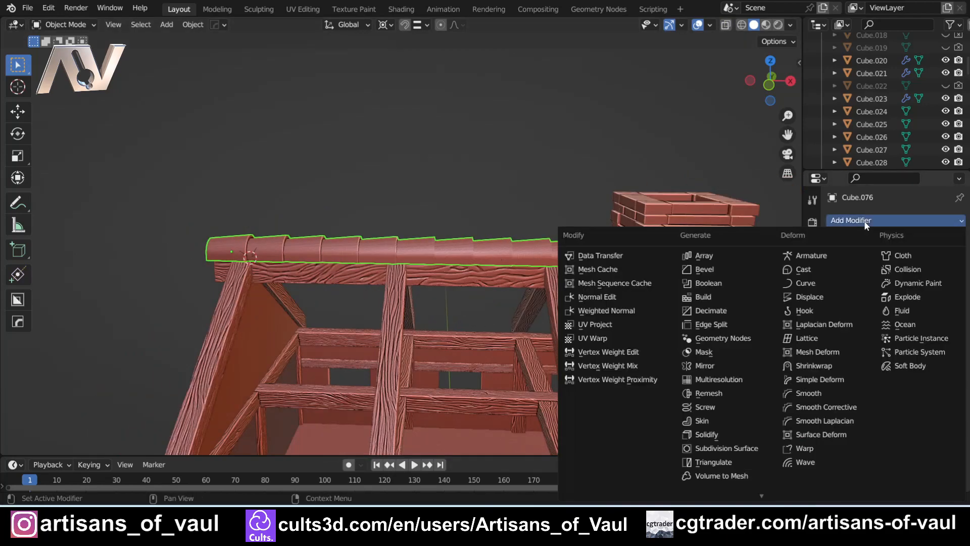
pyautogui.click(707, 283)
pyautogui.click(893, 305)
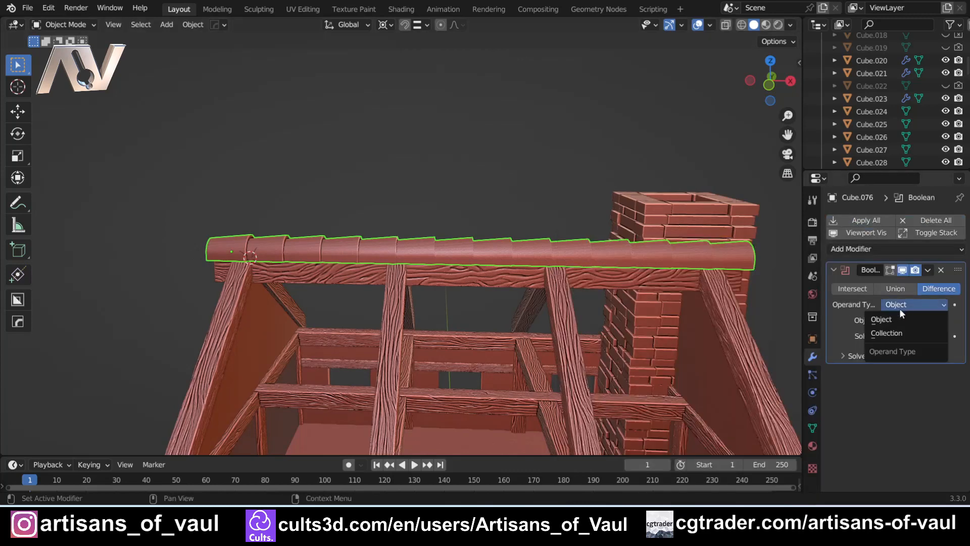
pyautogui.click(895, 288)
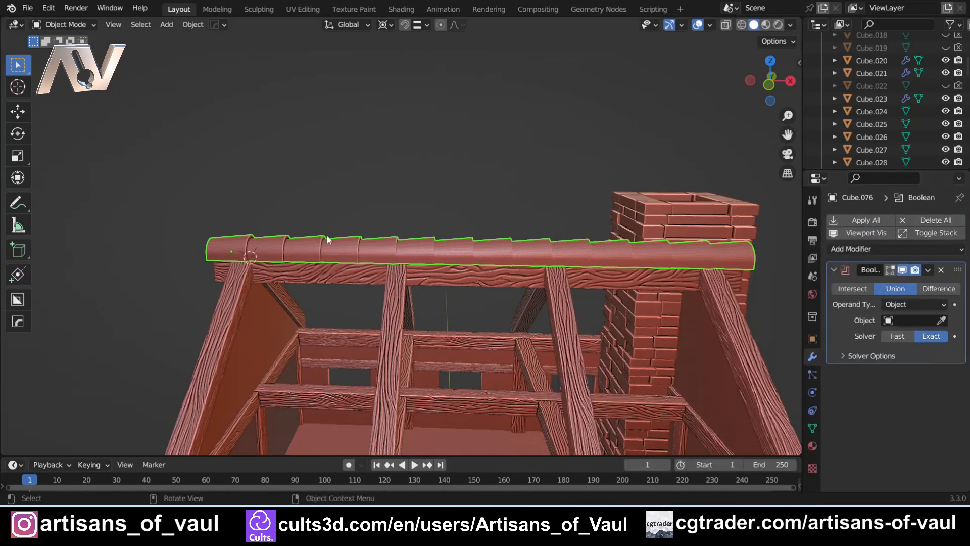
pyautogui.click(928, 271)
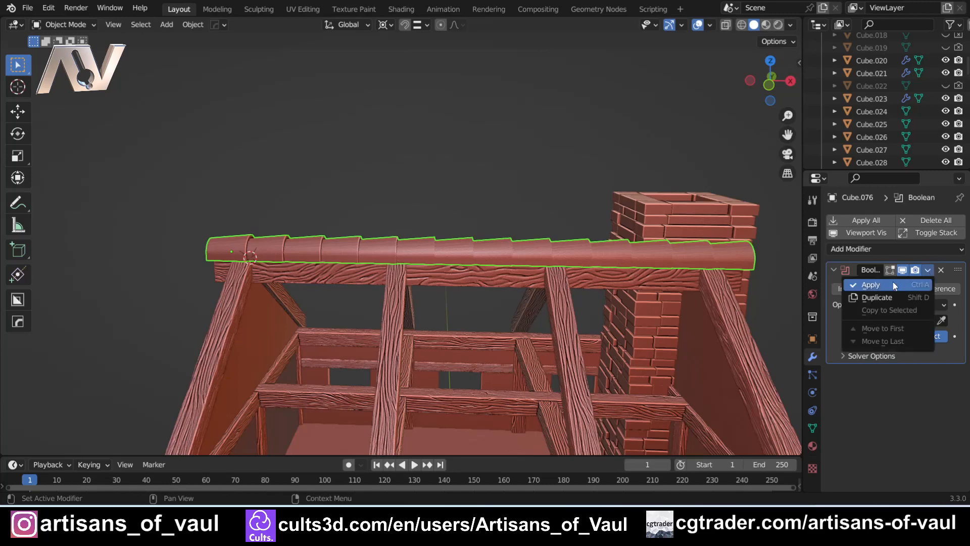
pyautogui.click(892, 281)
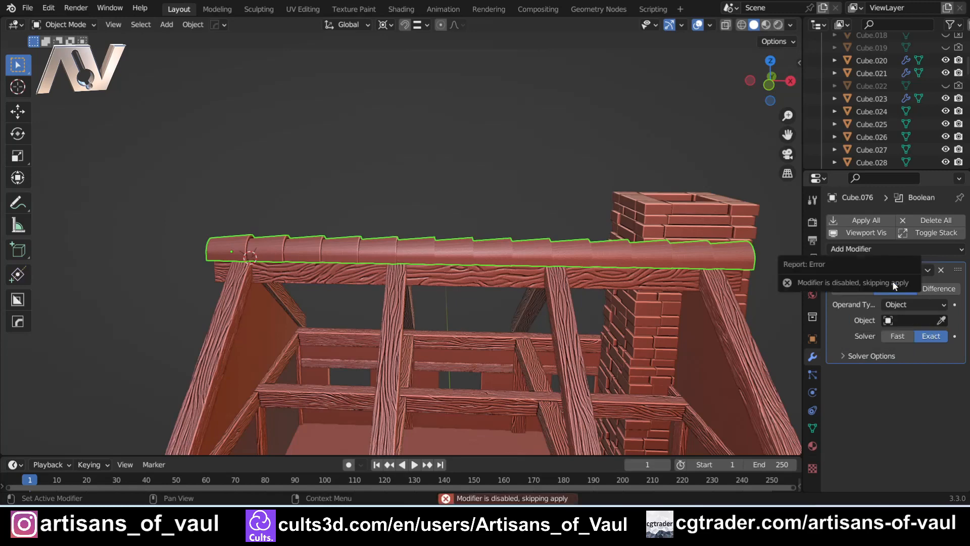
pyautogui.click(941, 320)
pyautogui.click(224, 244)
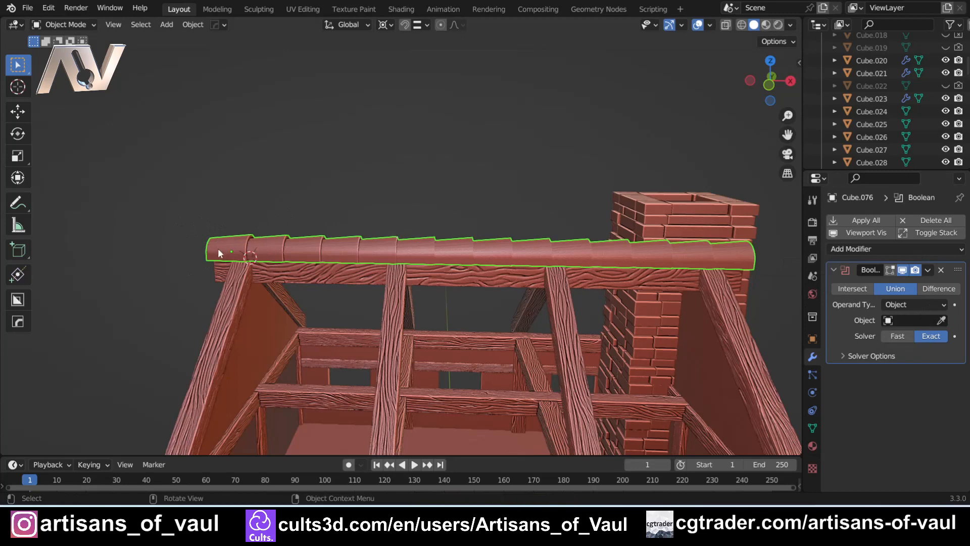
pyautogui.click(941, 270)
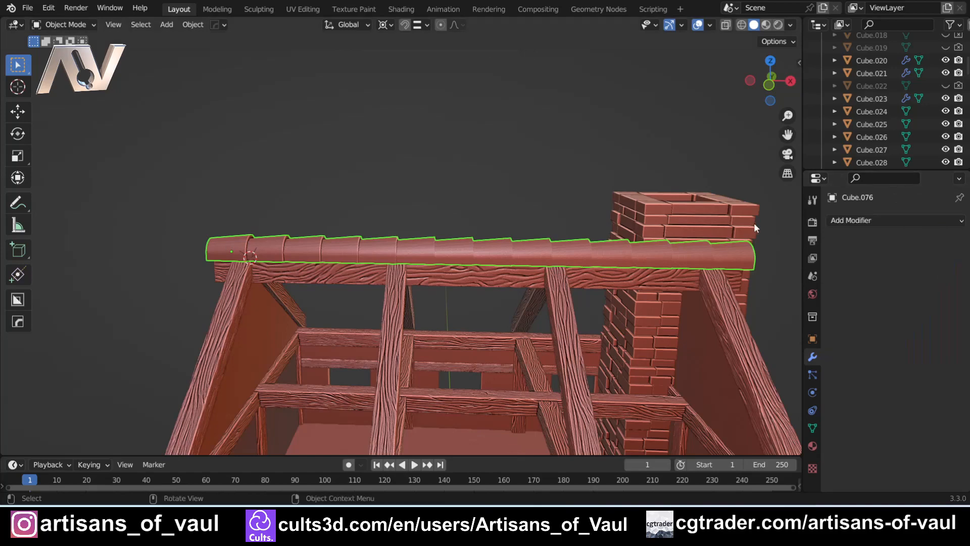
# - Separate the whole ridge tile mesh by loose parts into individual tile objects and return to Object Mode
pyautogui.keyDown('shift'); pyautogui.moveTo(448, 268); pyautogui.dragTo(407, 264, button='middle'); pyautogui.keyUp('shift')
pyautogui.scroll(1, 407, 264)
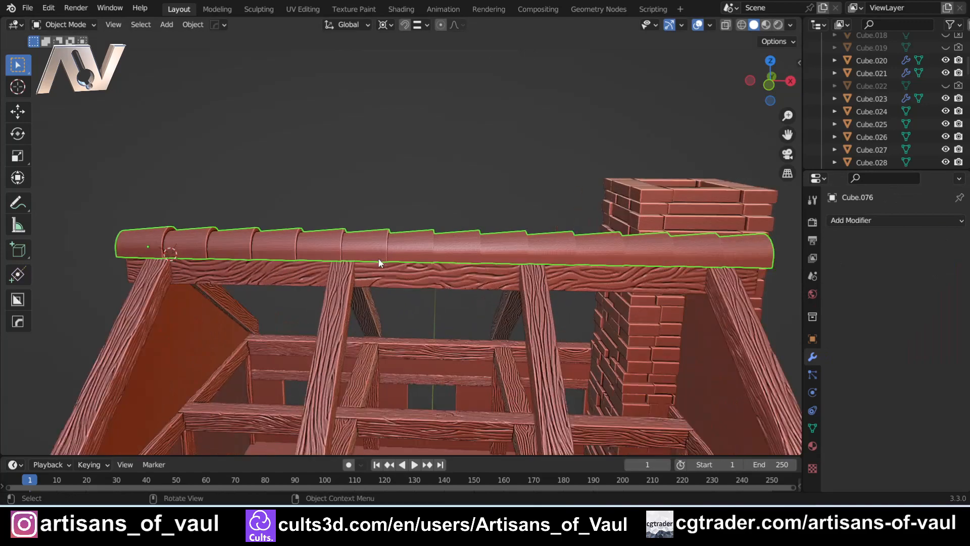
pyautogui.scroll(-1, 369, 265)
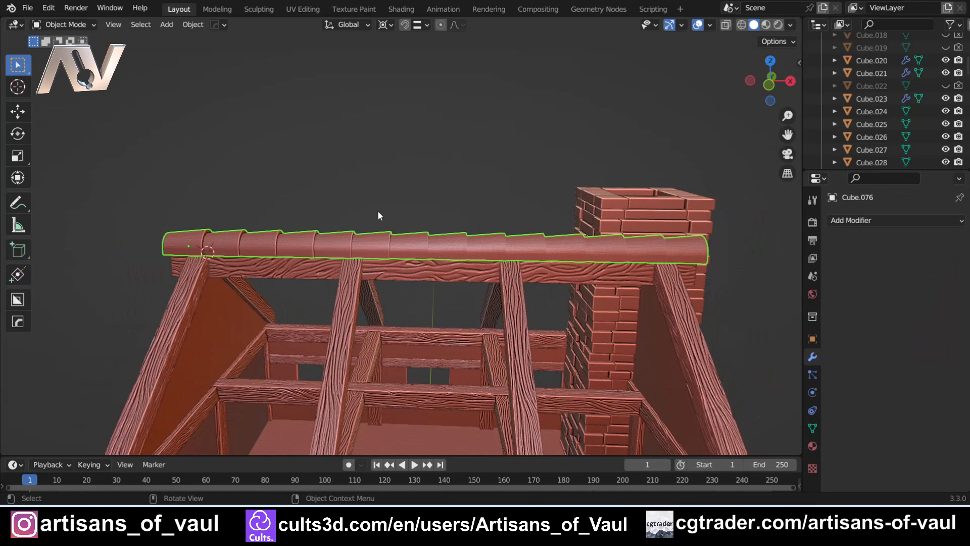
pyautogui.press('Tab')
pyautogui.click(203, 208)
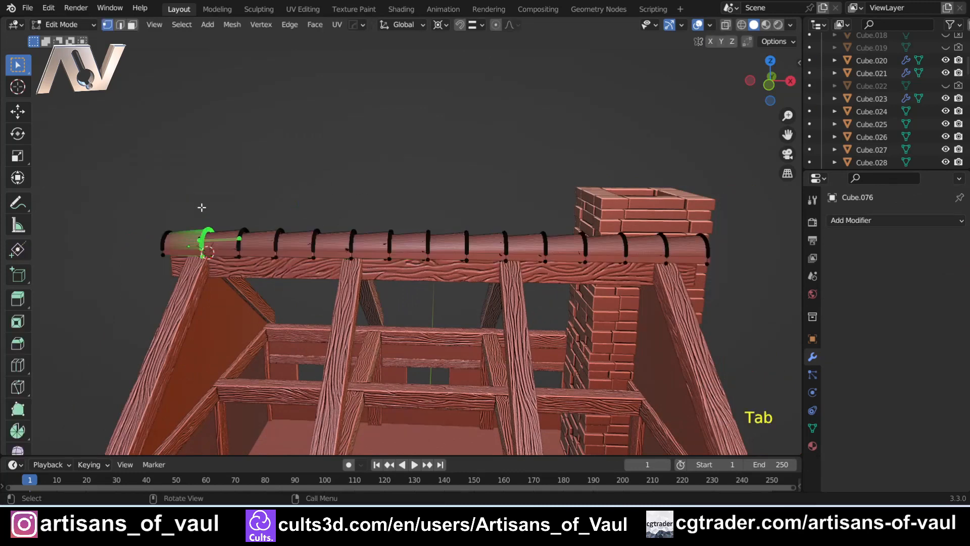
pyautogui.press('a')
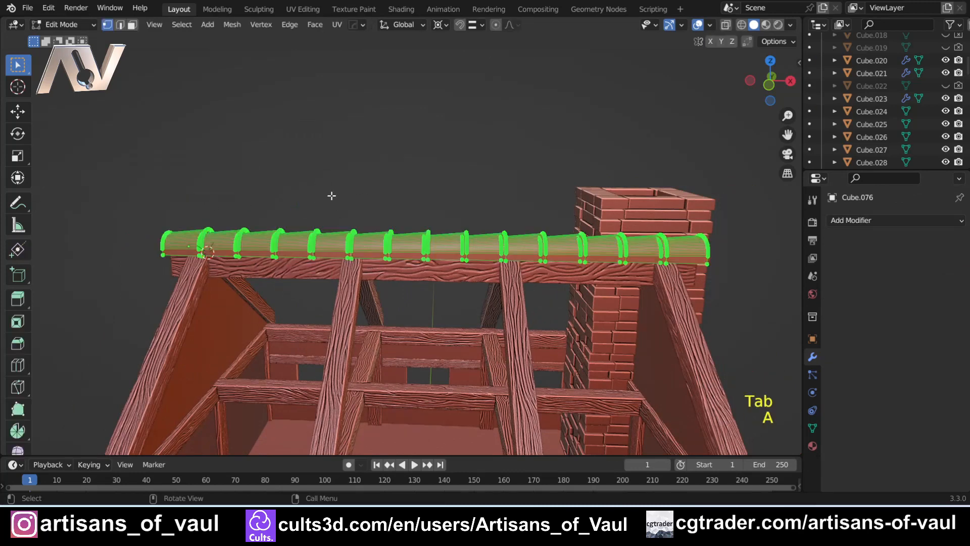
pyautogui.press('p')
pyautogui.click(331, 195)
pyautogui.press('Tab')
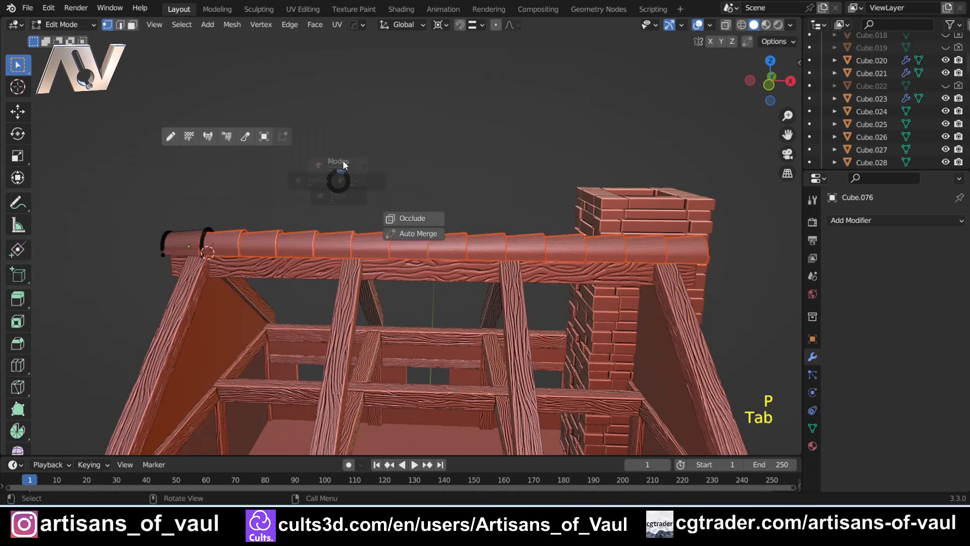
pyautogui.click(298, 153)
# - Select several tiles one at a time to check that they are separate objects, and clear the selection
pyautogui.click(228, 241)
pyautogui.click(265, 243)
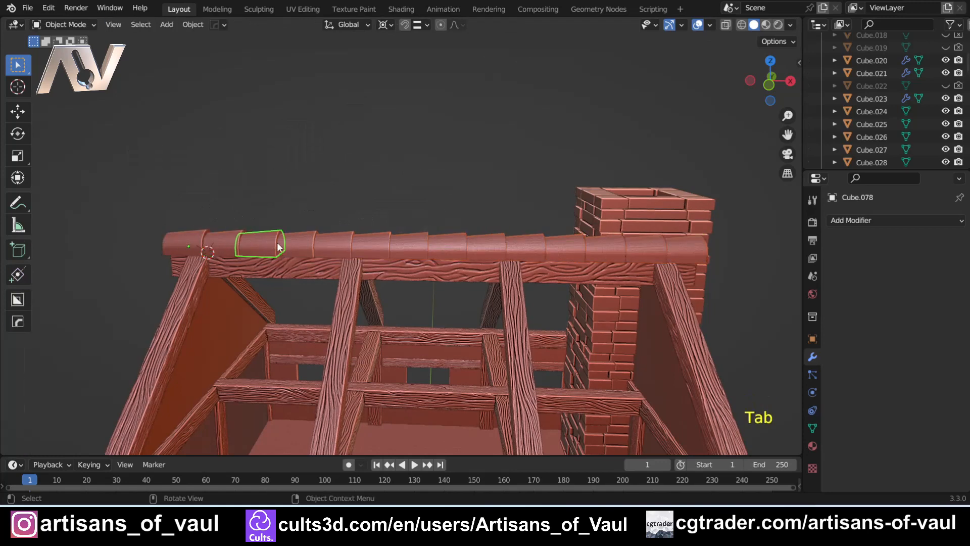
pyautogui.click(304, 243)
pyautogui.click(349, 244)
pyautogui.click(401, 246)
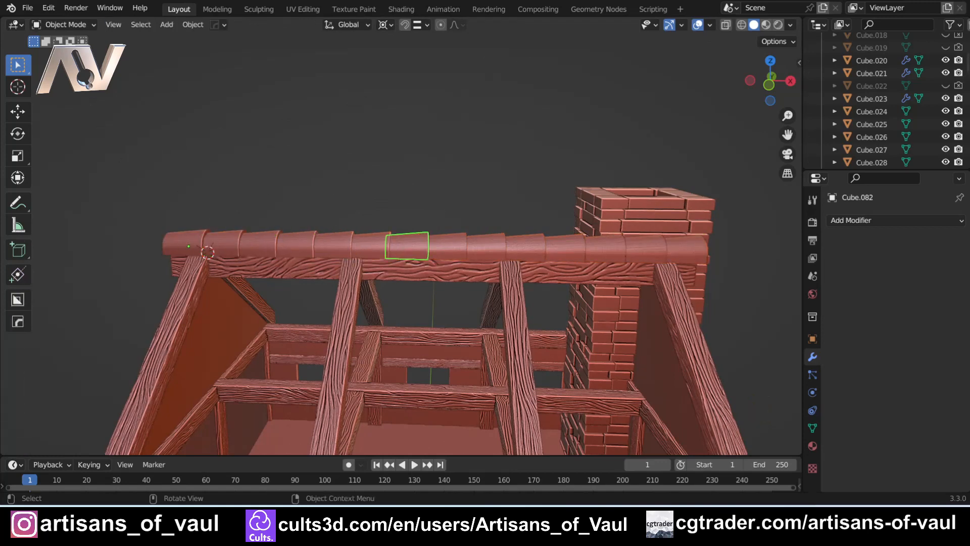
pyautogui.click(240, 182)
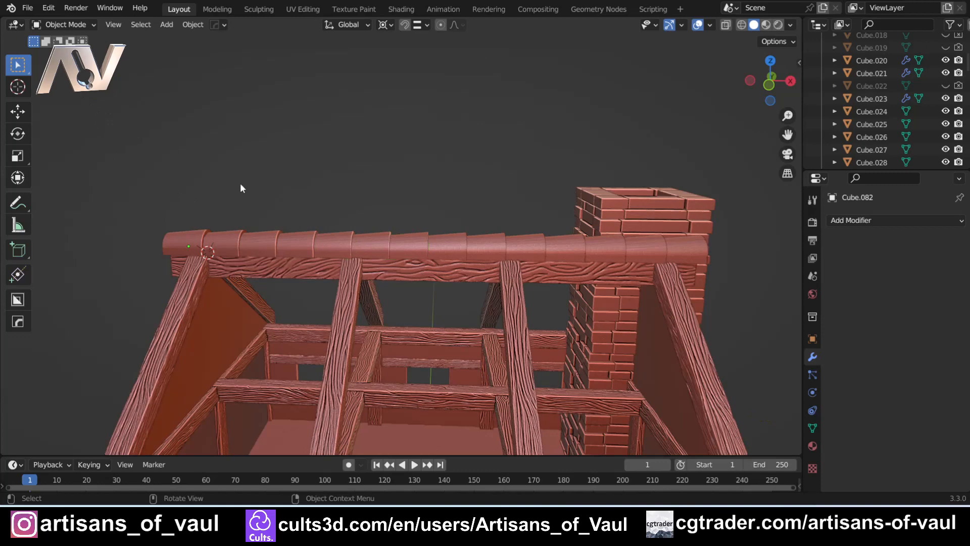
# - Search the add-ons in the preferences for "bool" and close the preferences
pyautogui.click(53, 8)
pyautogui.click(82, 194)
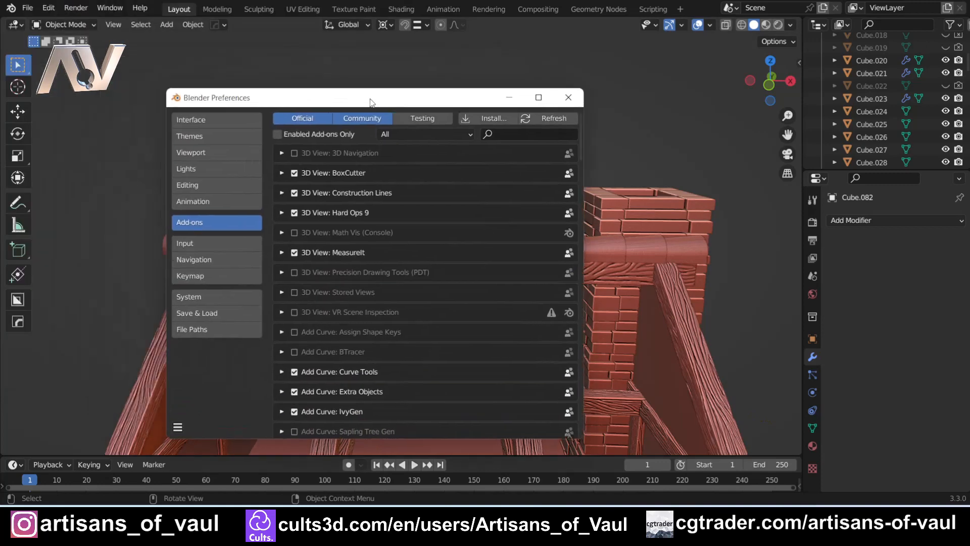
pyautogui.click(515, 135)
pyautogui.write('bool')
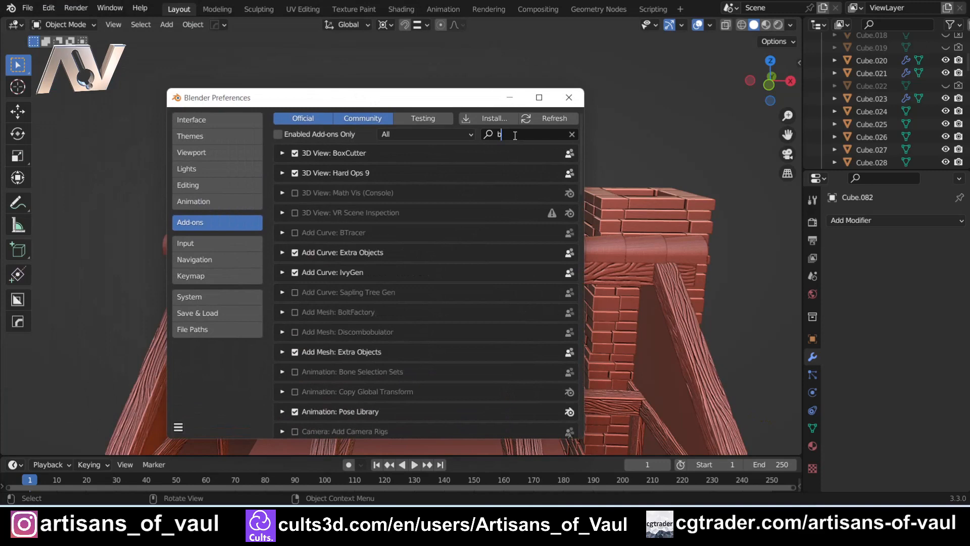
pyautogui.click(569, 97)
# - Select all the ridge tiles along the beam together, making the one at the chimney end the active object
pyautogui.click(174, 243)
pyautogui.keyDown('shift'); pyautogui.click(222, 242); pyautogui.keyUp('shift')
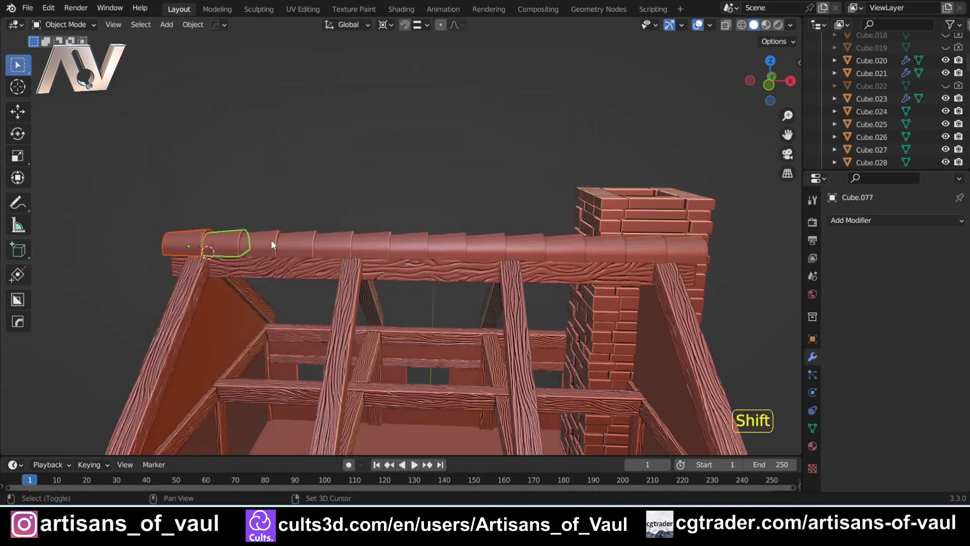
pyautogui.keyDown('shift'); pyautogui.click(258, 242); pyautogui.keyUp('shift')
pyautogui.keyDown('shift'); pyautogui.click(295, 242); pyautogui.keyUp('shift')
pyautogui.keyDown('shift'); pyautogui.click(334, 242); pyautogui.keyUp('shift')
pyautogui.keyDown('shift'); pyautogui.click(372, 244); pyautogui.keyUp('shift')
pyautogui.keyDown('shift'); pyautogui.click(410, 246); pyautogui.keyUp('shift')
pyautogui.keyDown('shift'); pyautogui.click(447, 246); pyautogui.keyUp('shift')
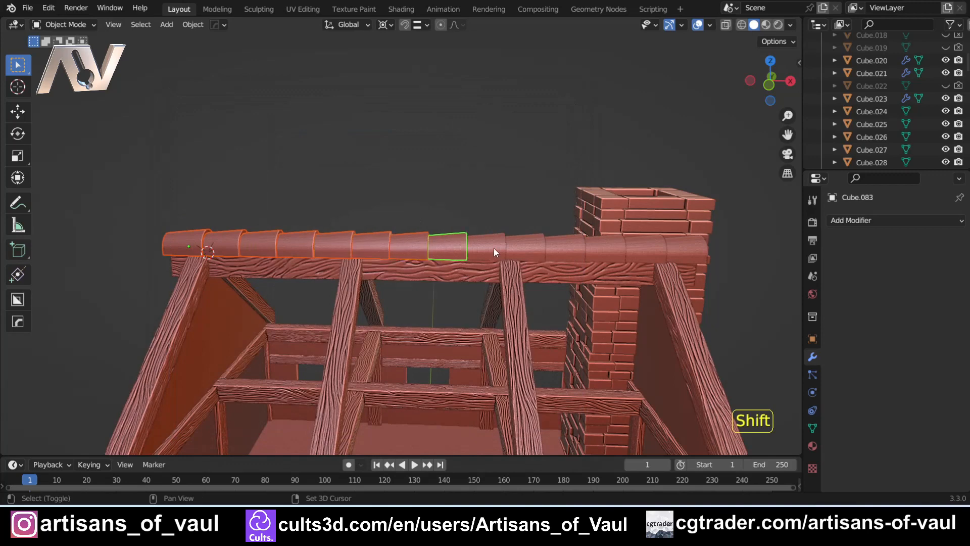
pyautogui.keyDown('shift'); pyautogui.click(486, 247); pyautogui.keyUp('shift')
pyautogui.keyDown('shift'); pyautogui.click(526, 247); pyautogui.keyUp('shift')
pyautogui.keyDown('shift'); pyautogui.click(565, 247); pyautogui.keyUp('shift')
pyautogui.keyDown('shift'); pyautogui.click(606, 247); pyautogui.keyUp('shift')
pyautogui.keyDown('shift'); pyautogui.click(646, 247); pyautogui.keyUp('shift')
pyautogui.keyDown('shift'); pyautogui.click(687, 245); pyautogui.keyUp('shift')
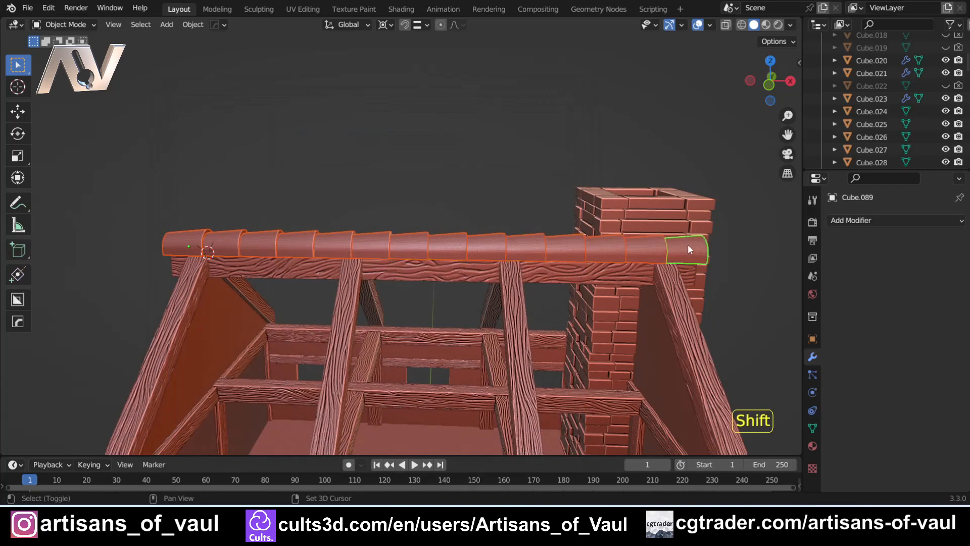
# - Boolean-union the selected ridge tiles into the active chimney-end tile and hide the leftover cutter tiles one by one along the beam
pyautogui.press('ctrl+KP_Add')
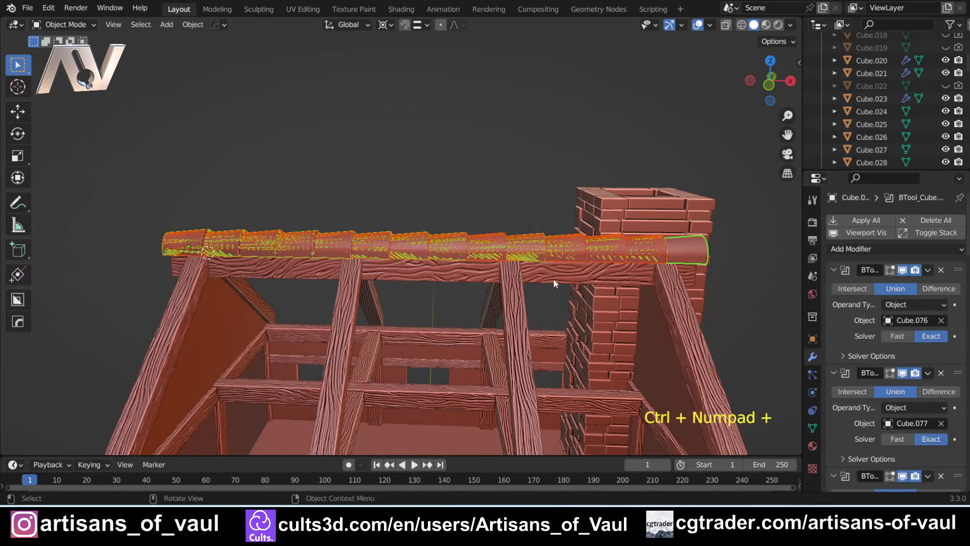
pyautogui.click(647, 257)
pyautogui.click(647, 247)
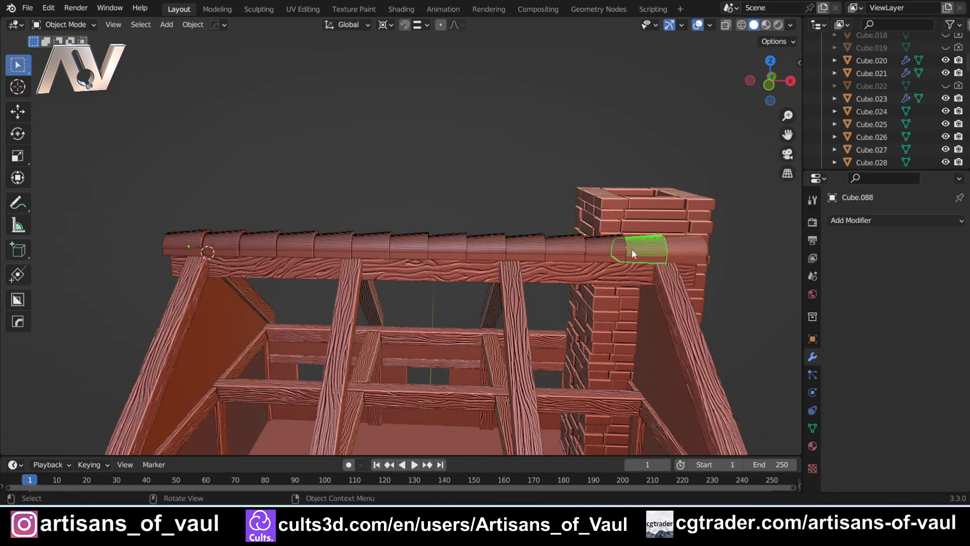
pyautogui.press('h')
pyautogui.click(602, 248)
pyautogui.press('h')
pyautogui.click(570, 245)
pyautogui.press('h')
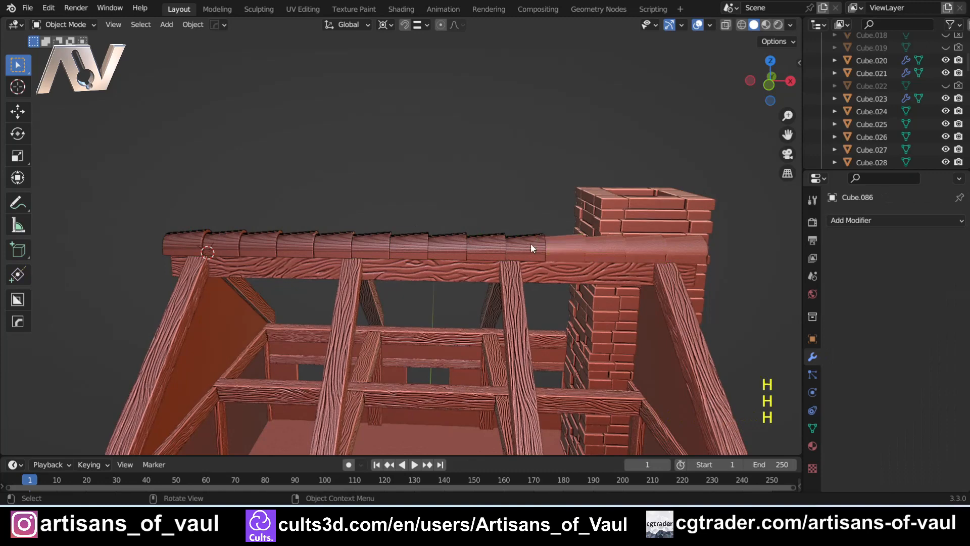
pyautogui.click(531, 248)
pyautogui.press('h')
pyautogui.press('h')
pyautogui.click(408, 245)
pyautogui.press('h')
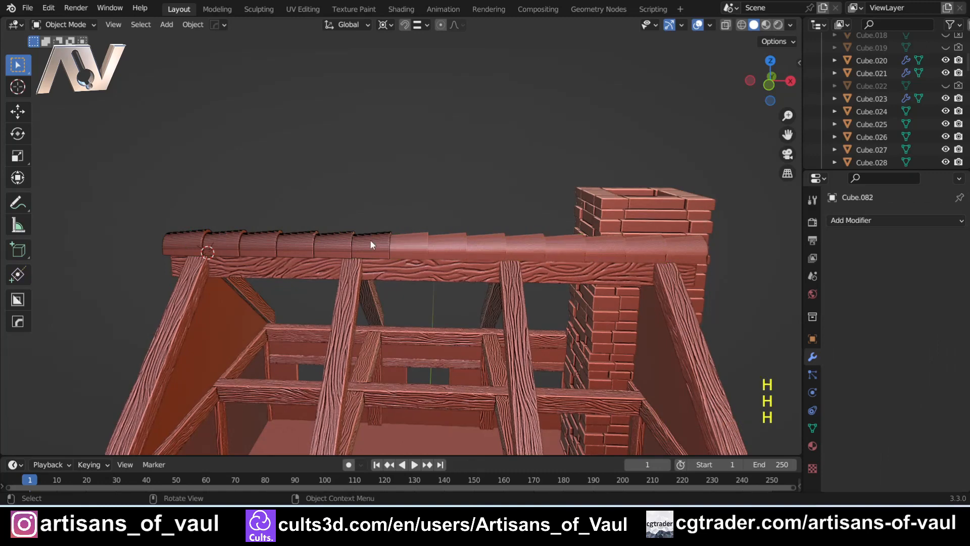
pyautogui.click(337, 245)
pyautogui.press('h')
pyautogui.click(291, 243)
pyautogui.press('h')
pyautogui.click(188, 244)
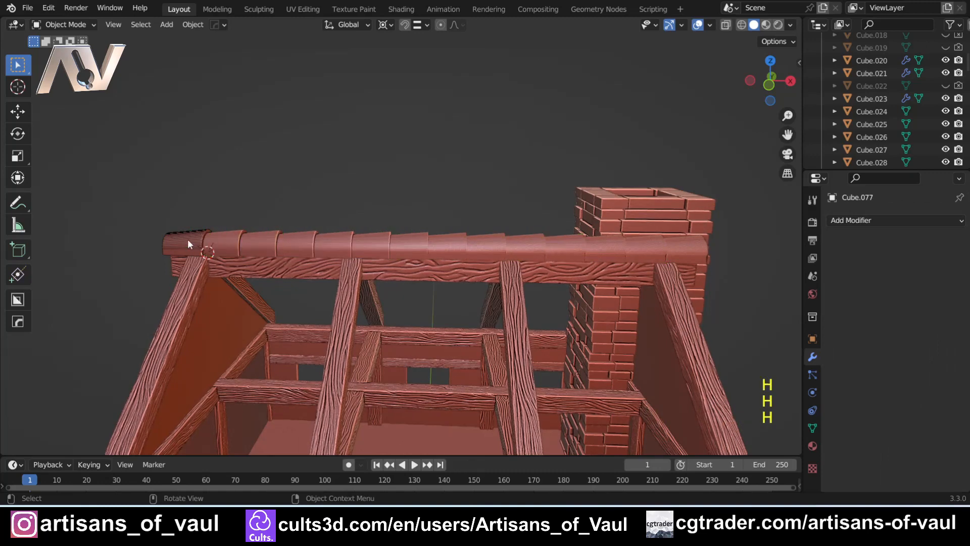
# - Select the merged ridge object and examine its stack of Union Boolean modifiers
pyautogui.click(685, 255)
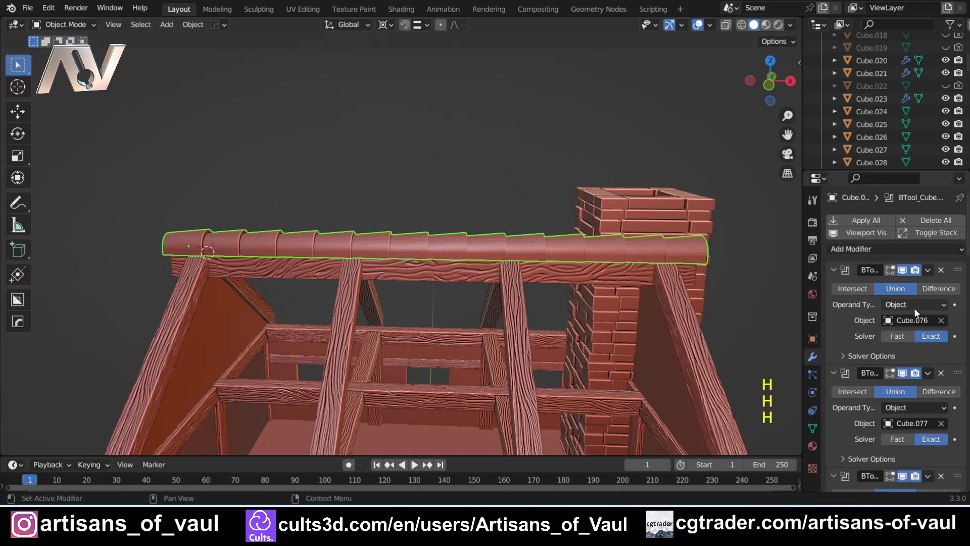
pyautogui.click(928, 271)
pyautogui.click(931, 273)
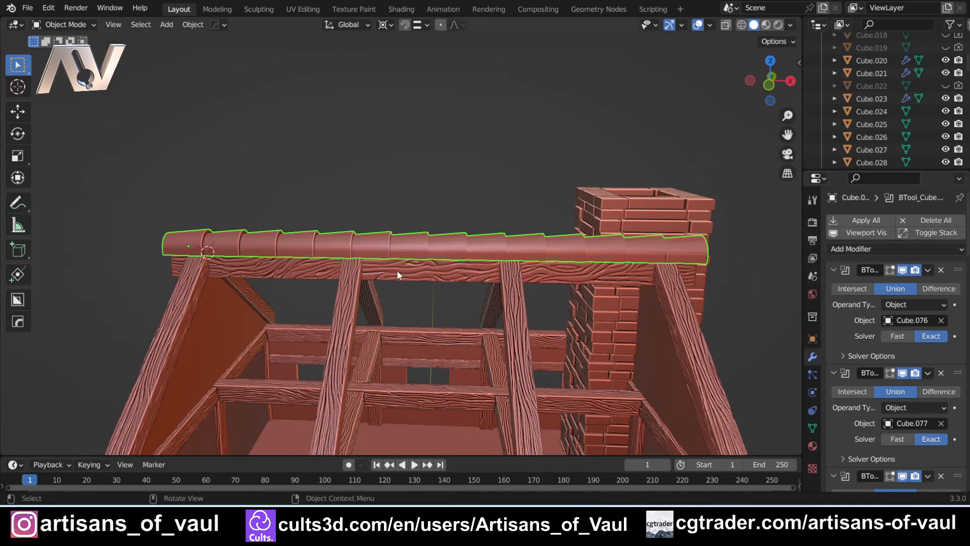
pyautogui.scroll(-1, 392, 299)
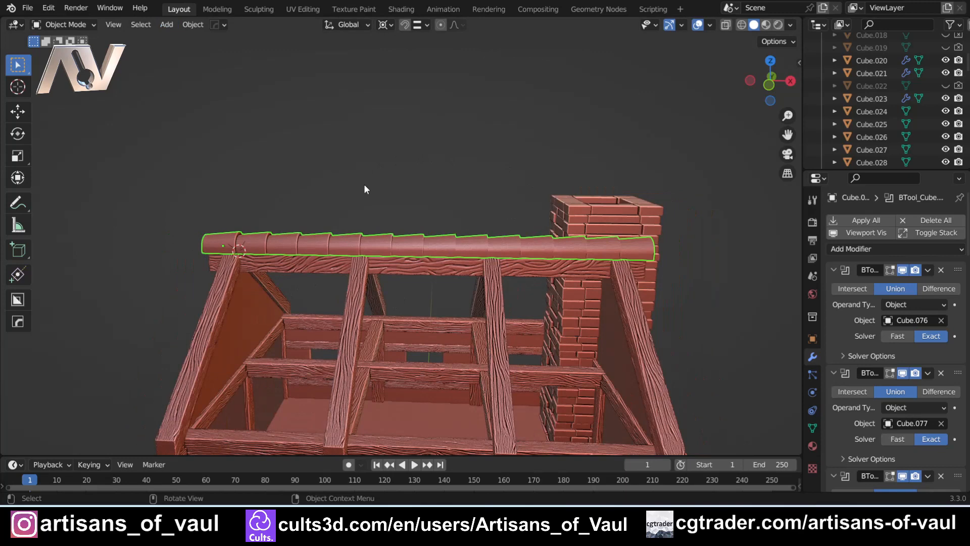
pyautogui.scroll(1, 366, 188)
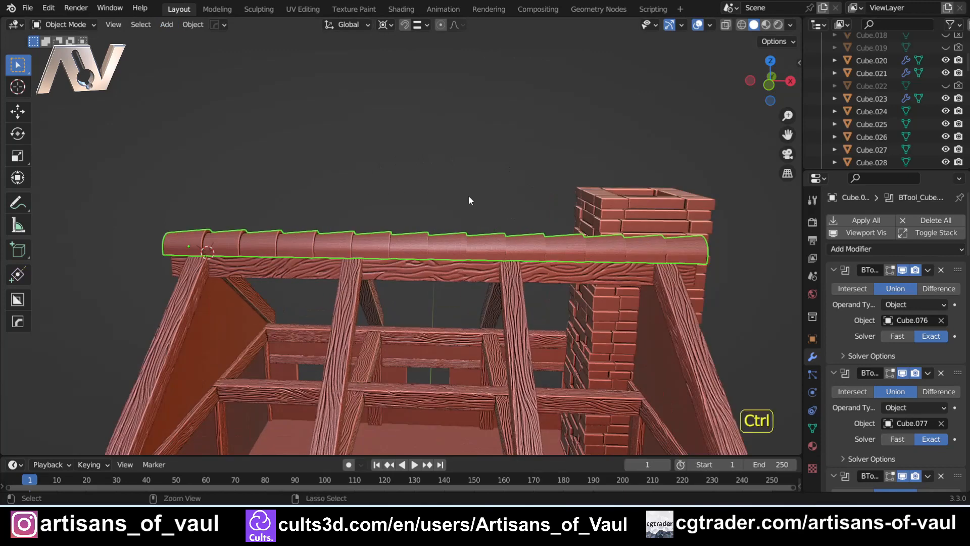
# - Undo the tile hiding, the Boolean union and the separation, back to the single ridge tile mesh
pyautogui.hotkey('ctrl', 'z')
pyautogui.hotkey('ctrl', 'z')
pyautogui.hotkey('ctrl', 'z')
pyautogui.hotkey('ctrl', 'z')
pyautogui.hotkey('ctrl', 'z')
pyautogui.hotkey('ctrl', 'z')
pyautogui.hotkey('ctrl', 'z')
pyautogui.hotkey('ctrl', 'z')
pyautogui.hotkey('ctrl', 'z')
pyautogui.hotkey('ctrl', 'z')
pyautogui.hotkey('ctrl', 'z')
pyautogui.hotkey('ctrl', 'z')
pyautogui.hotkey('ctrl', 'z')
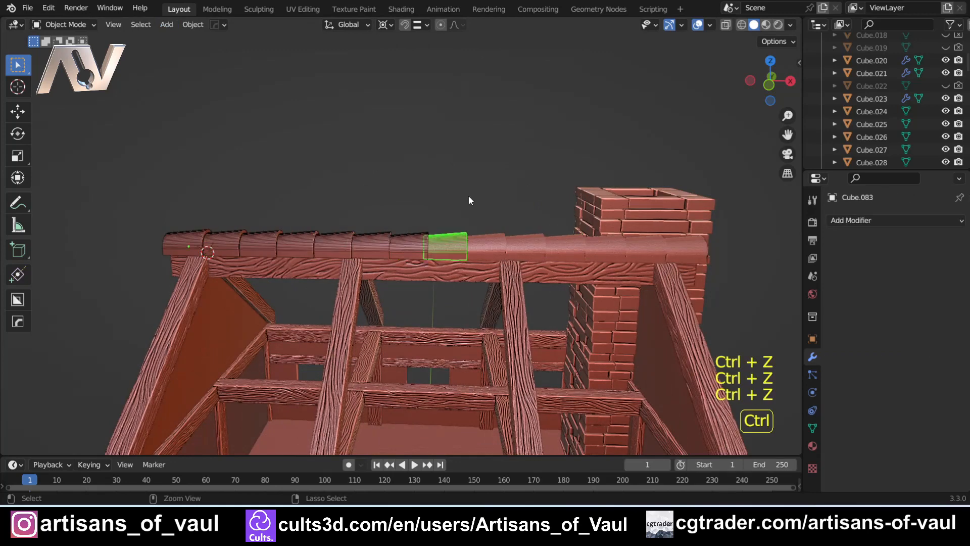
pyautogui.hotkey('ctrl', 'z')
pyautogui.hotkey('ctrl', 'z')
pyautogui.hotkey('ctrl', 'z')
pyautogui.hotkey('ctrl', 'z')
pyautogui.hotkey('ctrl', 'z')
pyautogui.hotkey('ctrl', 'z')
pyautogui.hotkey('ctrl', 'z')
pyautogui.hotkey('ctrl', 'z')
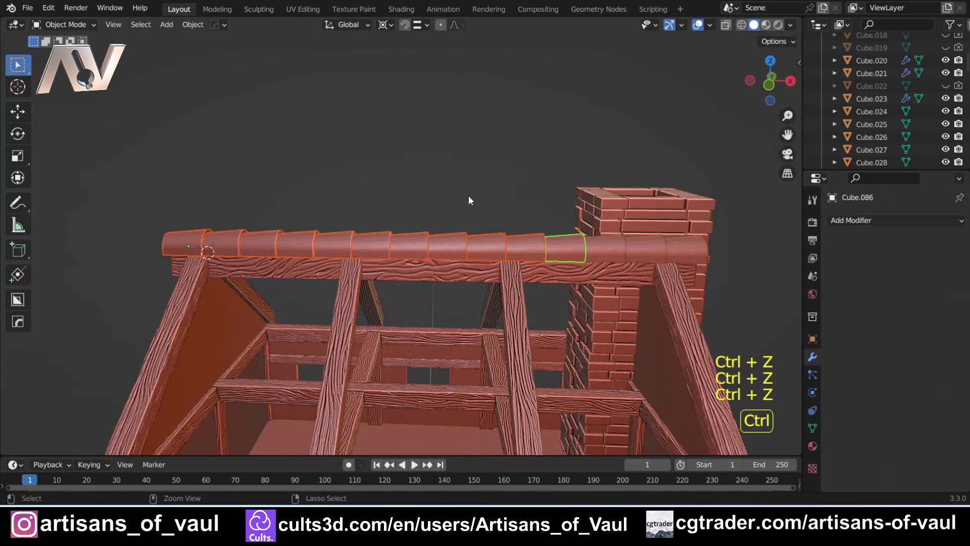
pyautogui.hotkey('ctrl', 'z')
pyautogui.hotkey('ctrl', 'z')
pyautogui.hotkey('ctrl', 'z')
pyautogui.hotkey('ctrl', 'z')
pyautogui.hotkey('ctrl', 'z')
pyautogui.hotkey('ctrl', 'z')
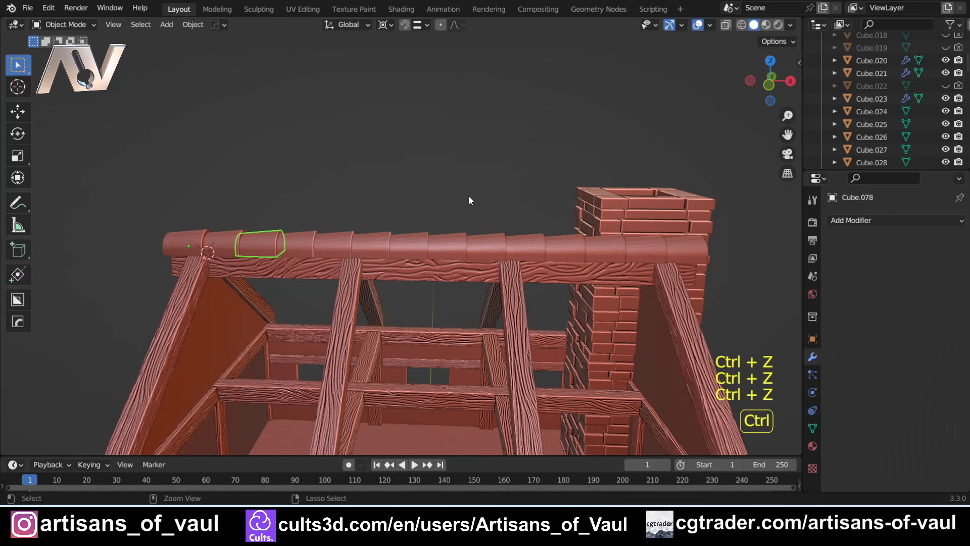
pyautogui.hotkey('ctrl', 'z')
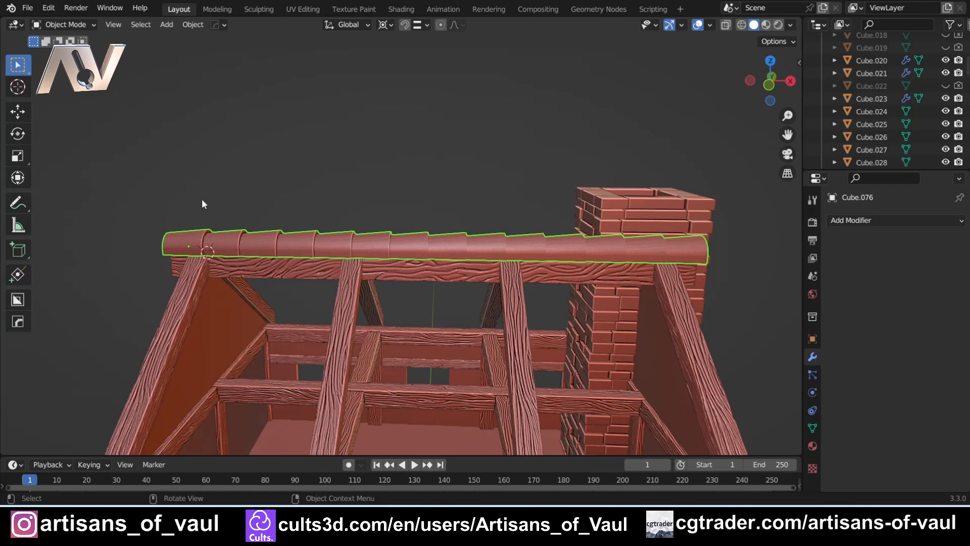
# - Add a Geometry Nodes modifier to the whole ridge tile mesh
pyautogui.scroll(-1, 199, 220)
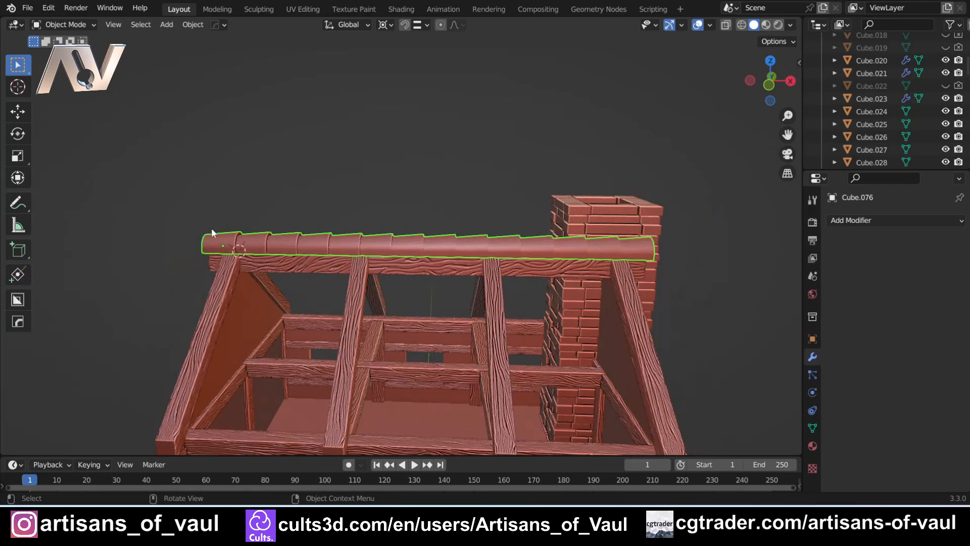
pyautogui.scroll(2, 211, 228)
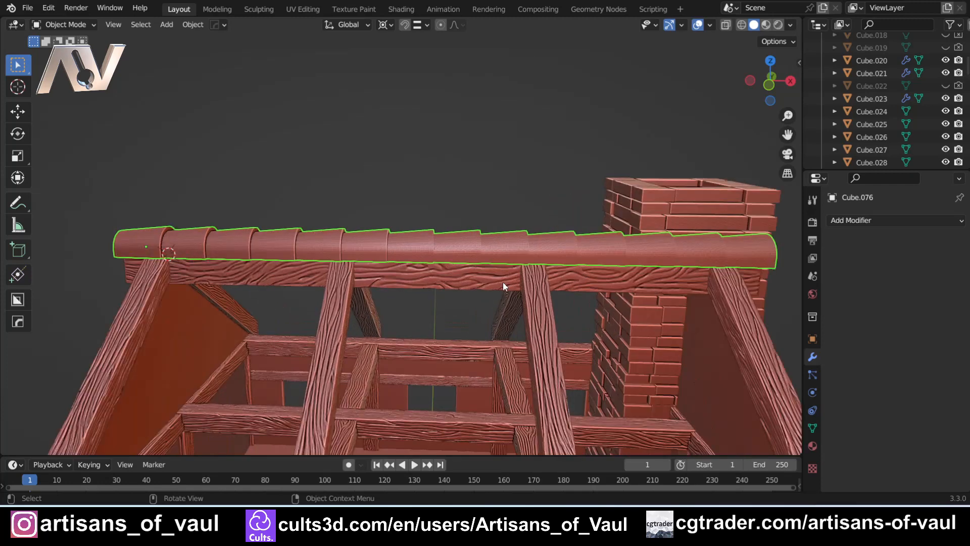
pyautogui.click(903, 220)
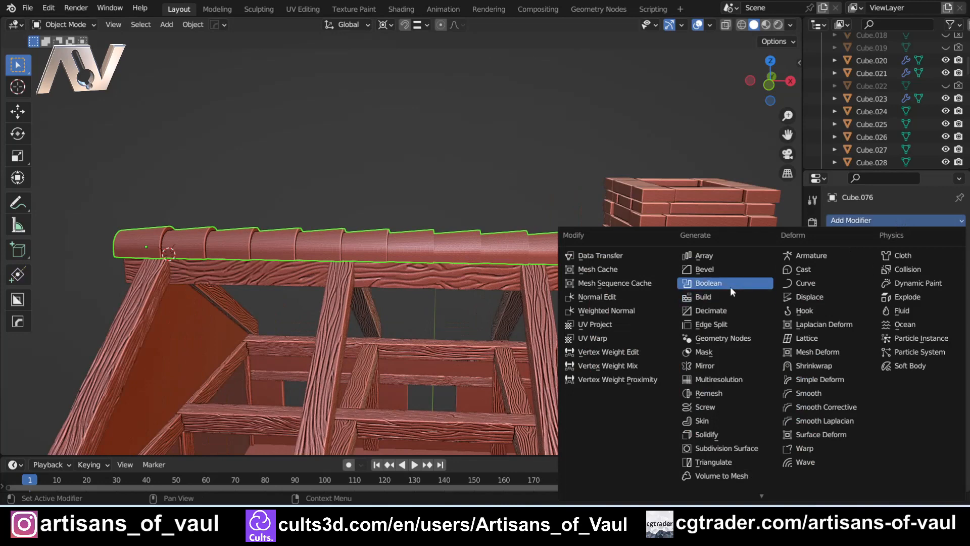
pyautogui.press('Escape')
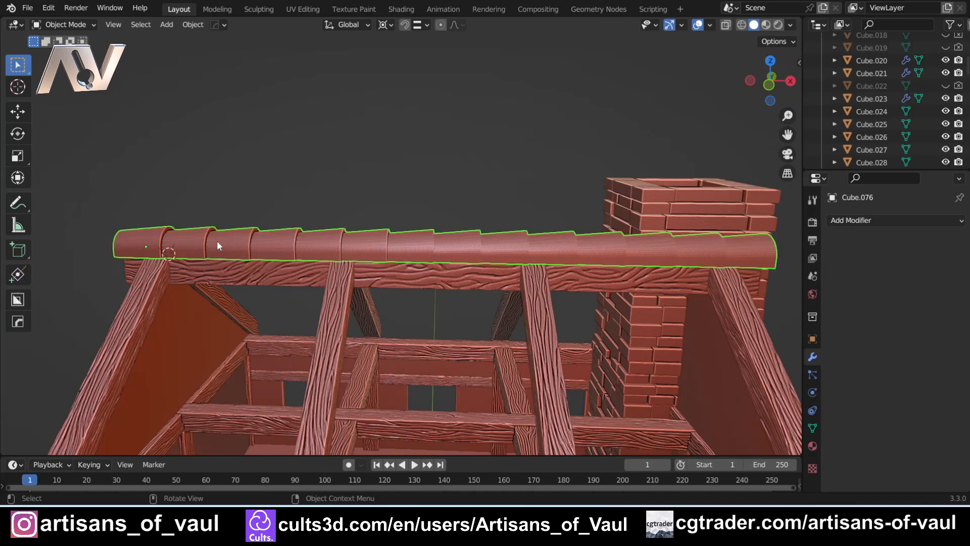
pyautogui.click(864, 221)
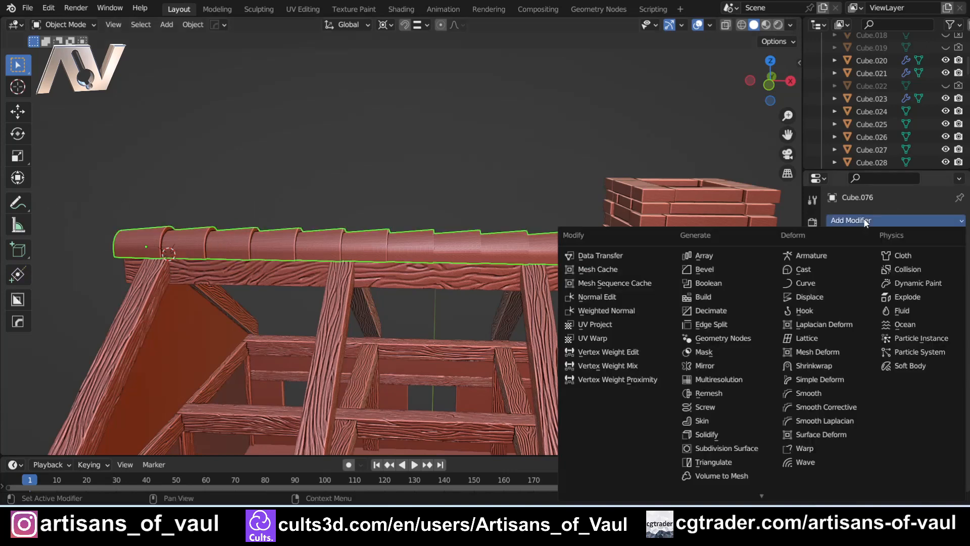
pyautogui.click(711, 339)
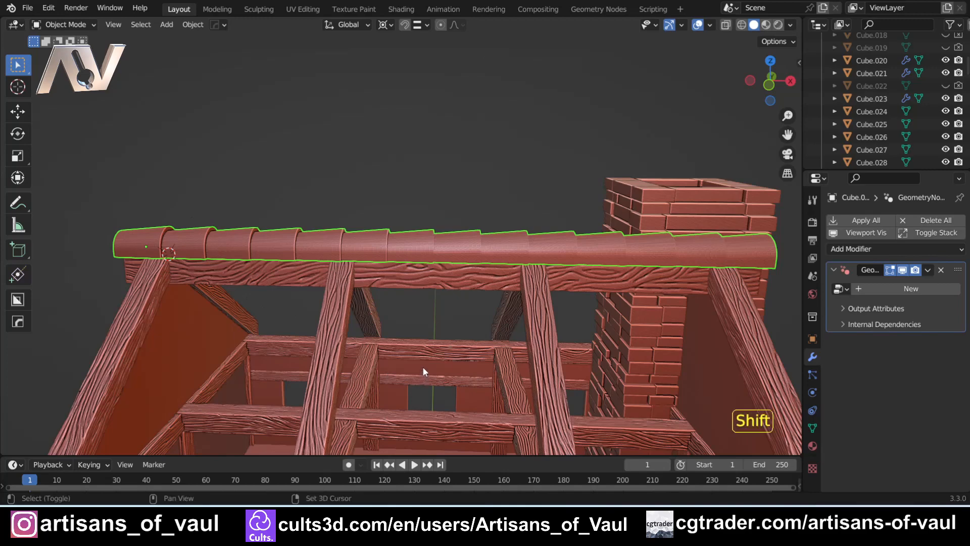
# - Remove the timeline by joining its area into the 3D viewport
pyautogui.keyDown('shift'); pyautogui.moveTo(423, 366); pyautogui.dragTo(388, 341, button='middle'); pyautogui.keyUp('shift')
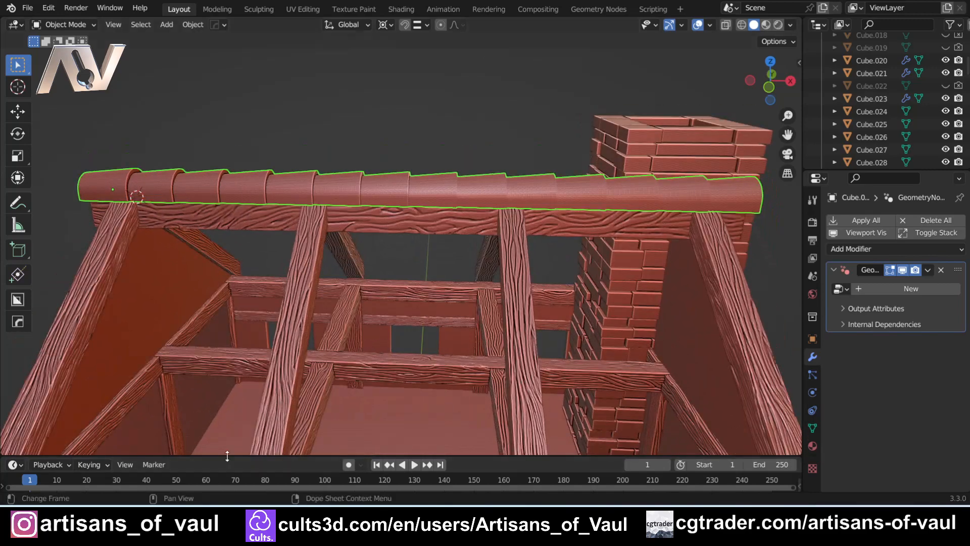
pyautogui.moveTo(227, 456); pyautogui.dragTo(250, 344)
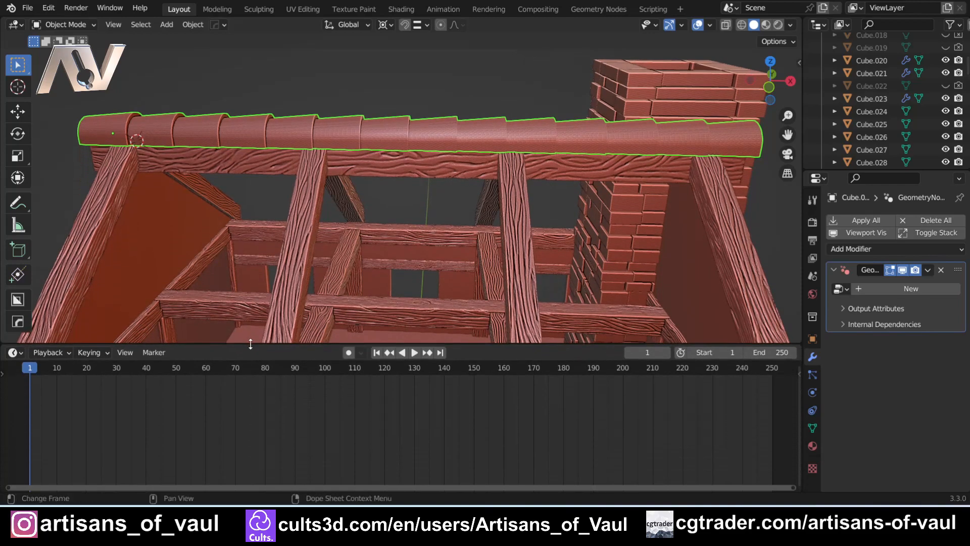
pyautogui.rightClick(250, 344)
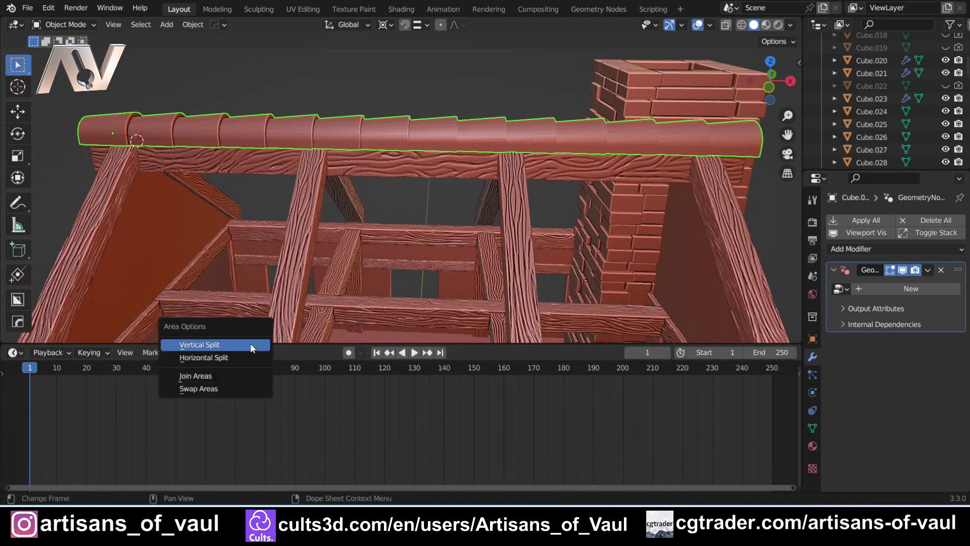
pyautogui.click(231, 374)
pyautogui.click(221, 415)
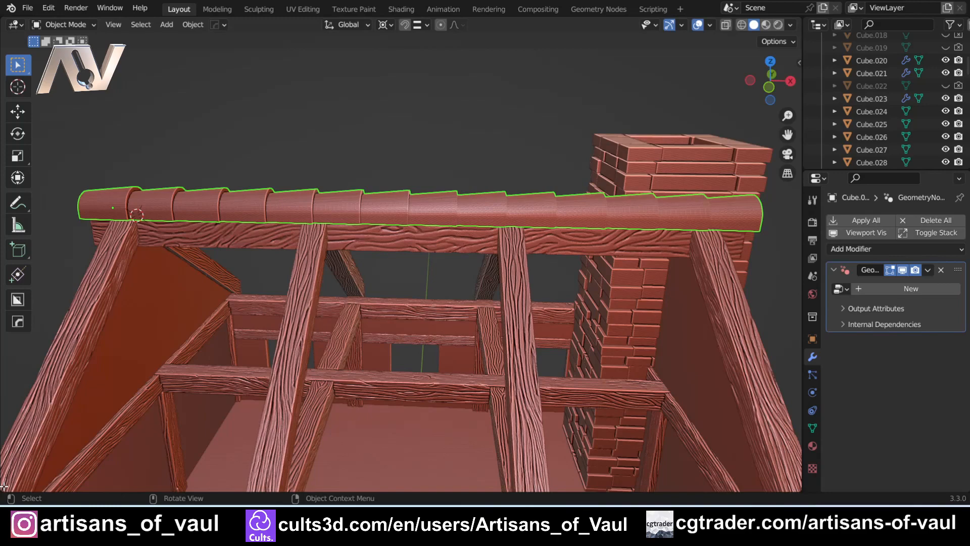
# - Split the 3D viewport into an upper and a lower area and make the lower one a Geometry Node Editor
pyautogui.moveTo(4, 486); pyautogui.dragTo(18, 296)
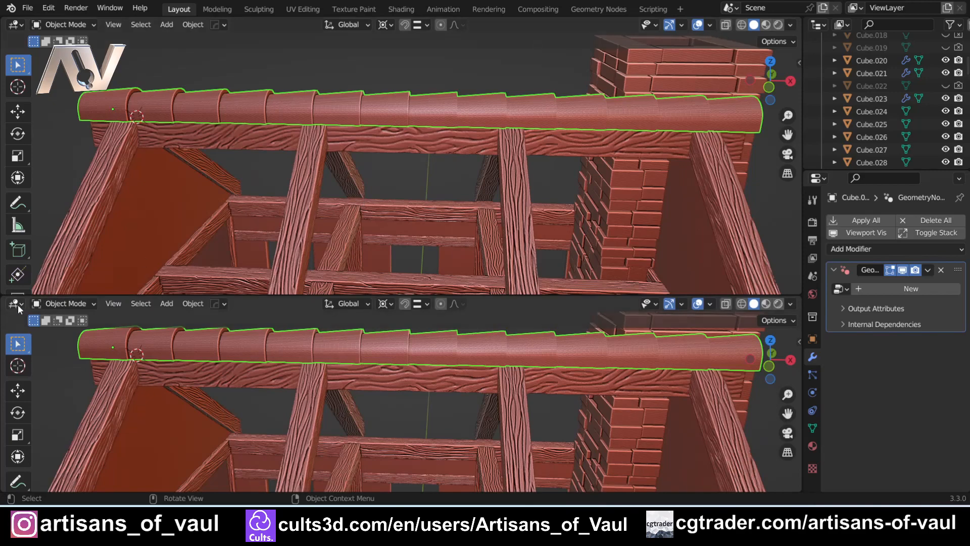
pyautogui.click(18, 305)
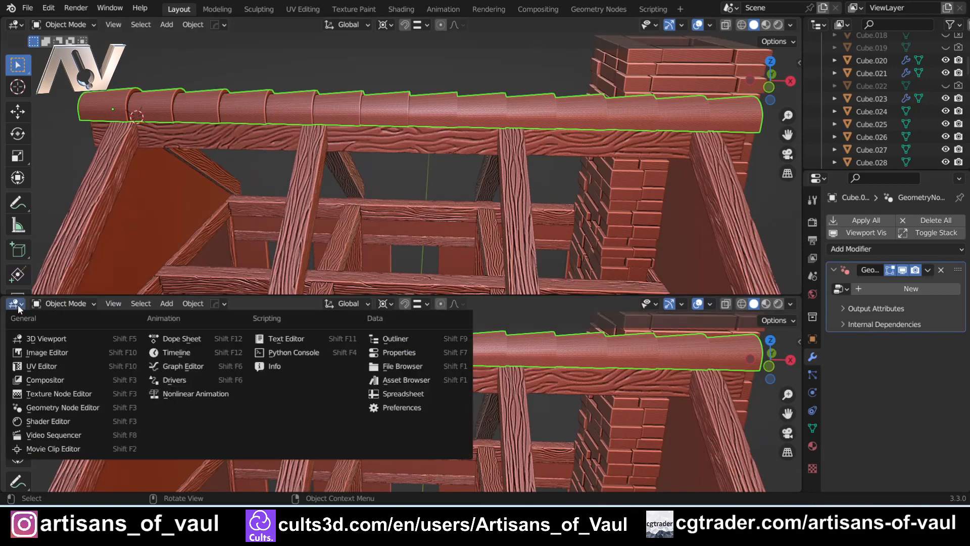
pyautogui.click(76, 408)
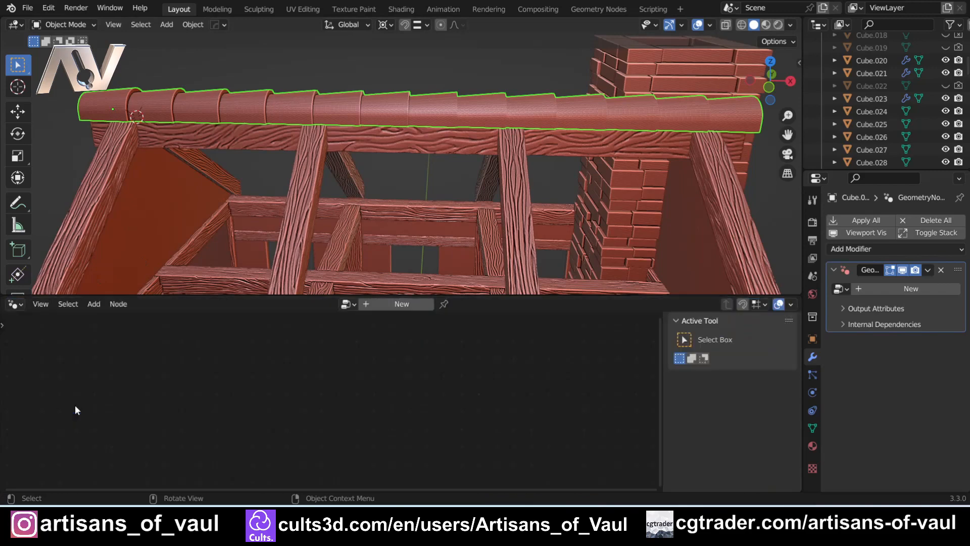
# - Create a new geometry node group for the ridge tiles and space the Group Input and Group Output nodes farther apart
pyautogui.click(365, 305)
pyautogui.scroll(4, 289, 424)
pyautogui.keyDown('shift'); pyautogui.moveTo(274, 451); pyautogui.dragTo(305, 432, button='middle'); pyautogui.keyUp('shift')
pyautogui.scroll(8, 291, 360)
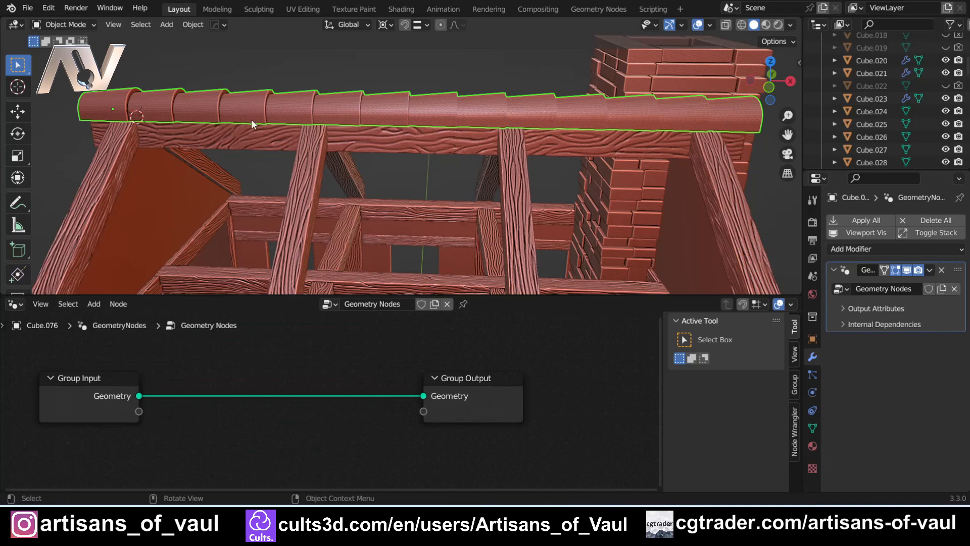
pyautogui.moveTo(465, 379); pyautogui.dragTo(557, 372)
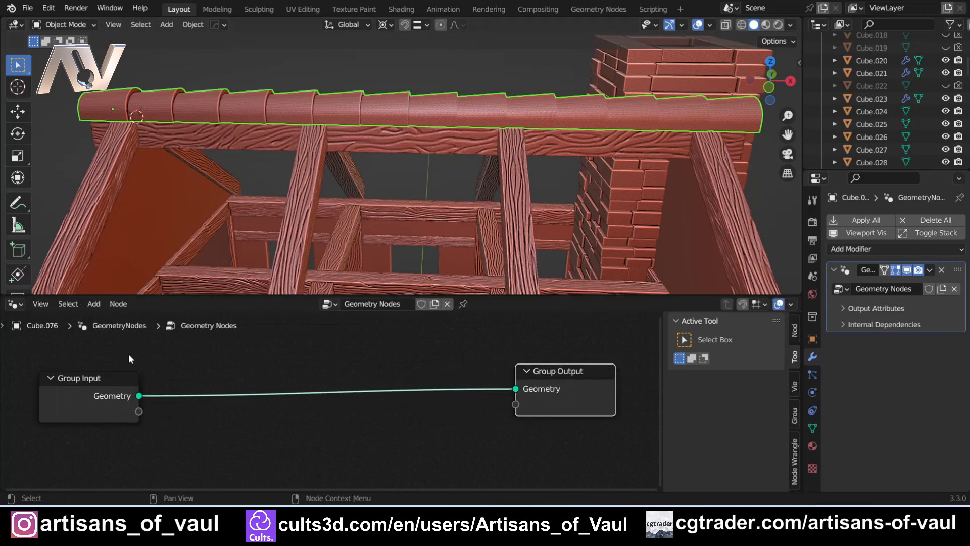
pyautogui.moveTo(92, 374); pyautogui.dragTo(79, 367)
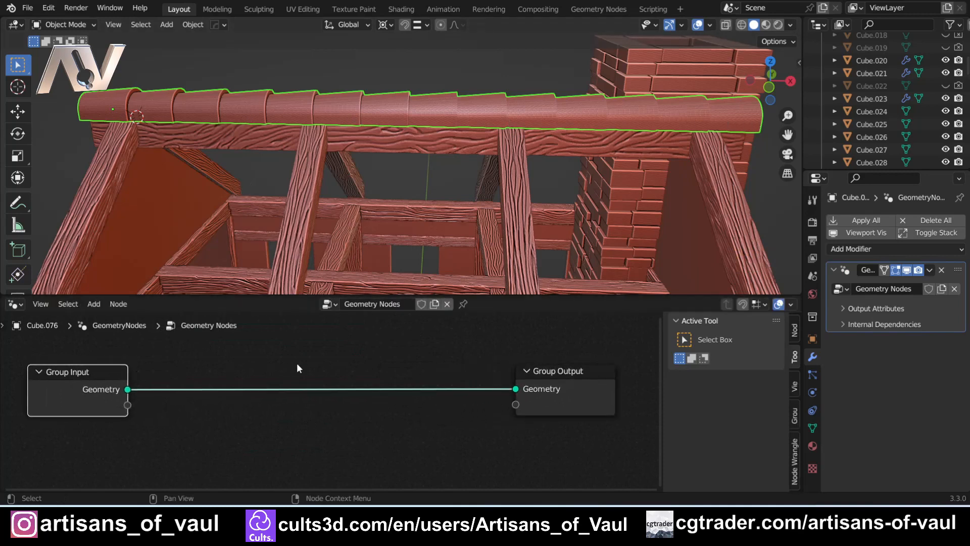
# - Add a Mesh Boolean node and place it unconnected below the link between Group Input and Group Output
pyautogui.hotkey('shift', 'a')
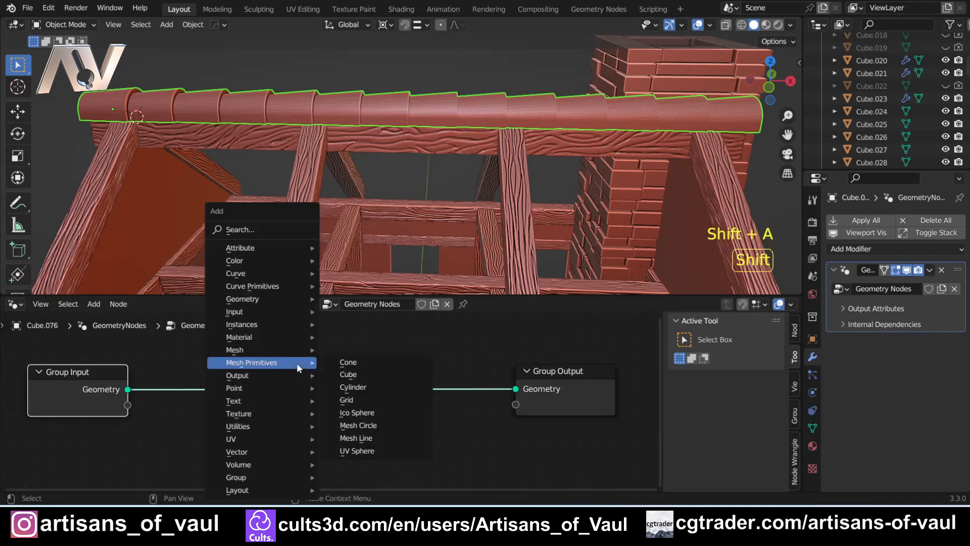
pyautogui.click(263, 229)
pyautogui.write('bool')
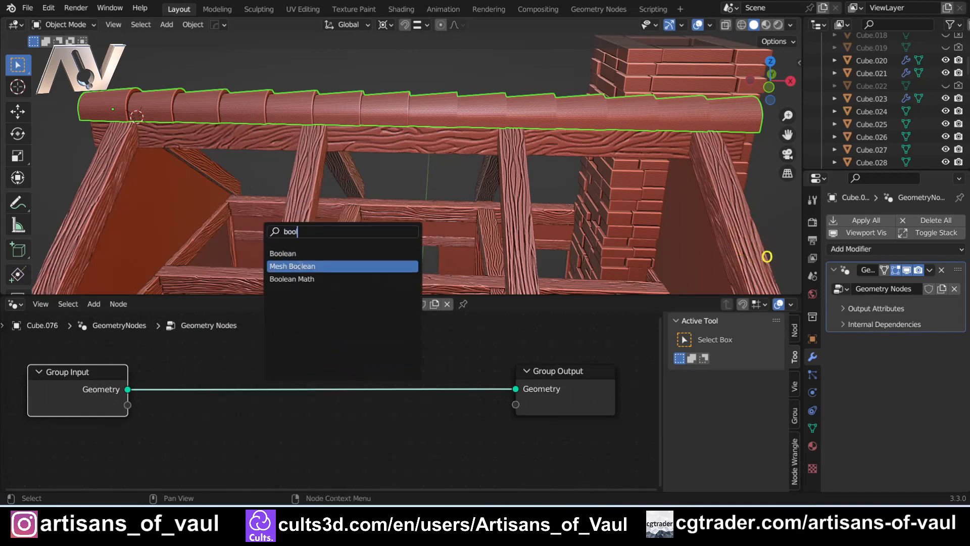
pyautogui.click(299, 266)
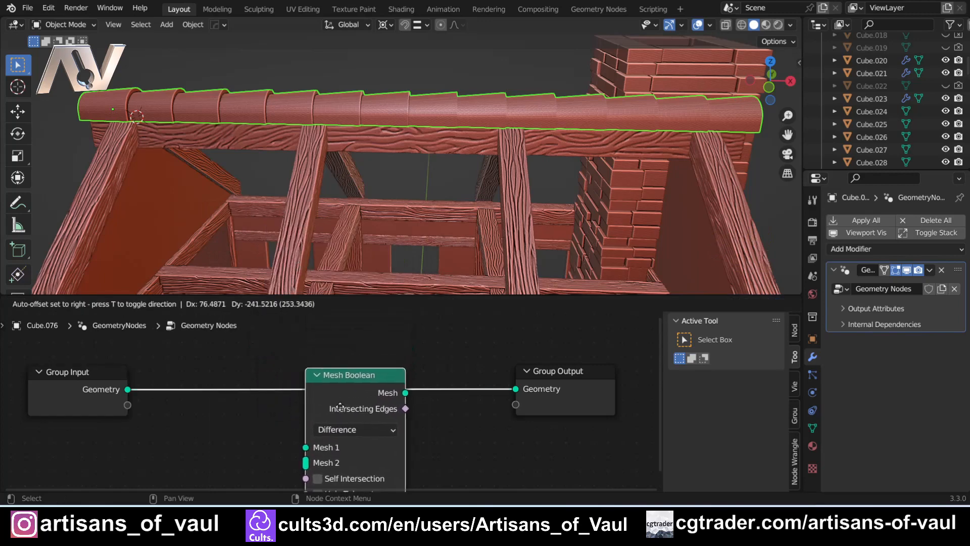
pyautogui.click(312, 441)
pyautogui.scroll(-1, 384, 432)
pyautogui.keyDown('shift'); pyautogui.scroll(-2, 414, 426); pyautogui.keyUp('shift')
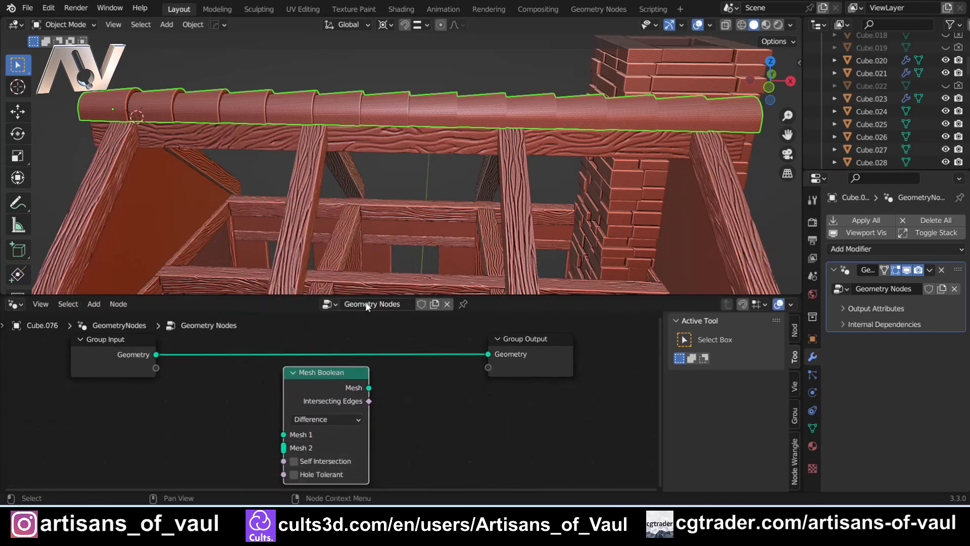
# - Set the Mesh Boolean node to Union and insert it into the link between Group Input and Group Output
pyautogui.moveTo(365, 296); pyautogui.dragTo(376, 183)
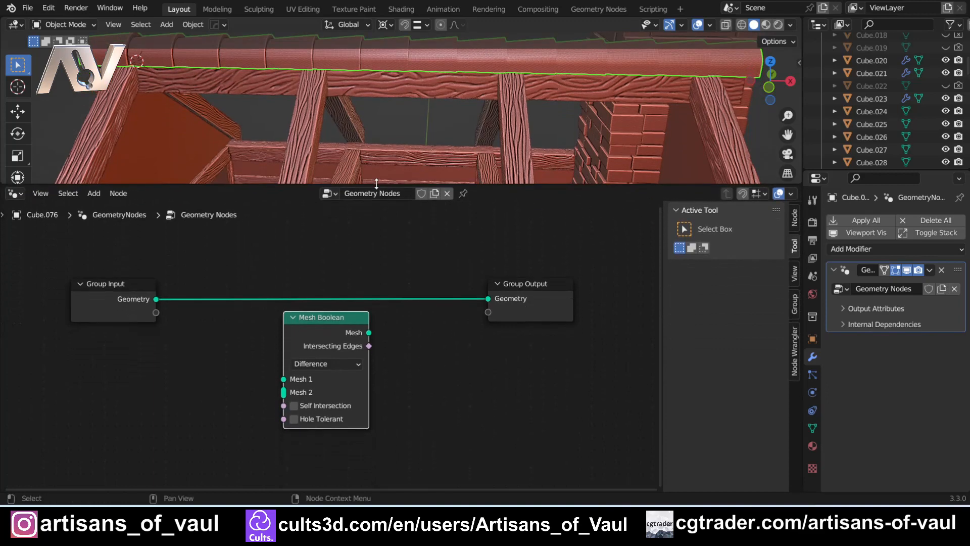
pyautogui.click(338, 363)
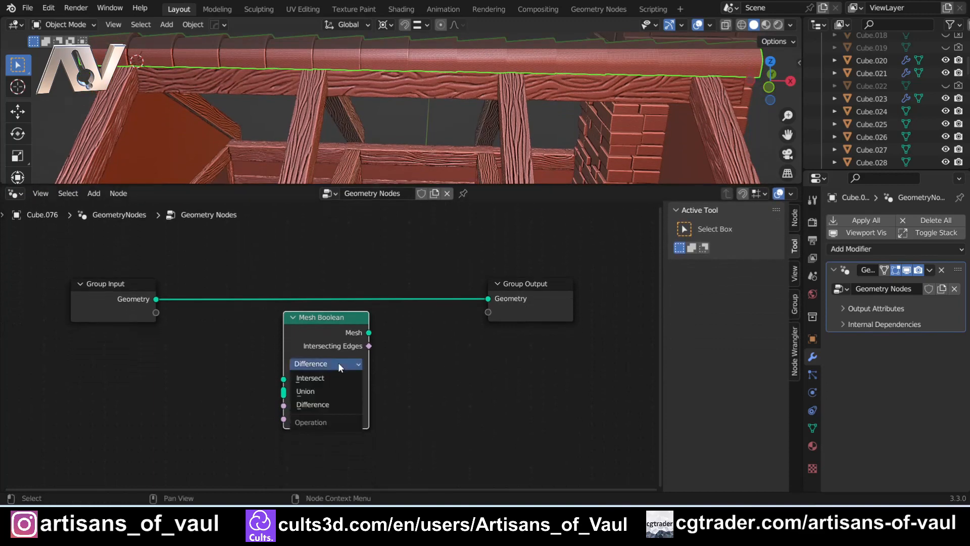
pyautogui.click(313, 391)
pyautogui.moveTo(326, 317); pyautogui.dragTo(327, 257)
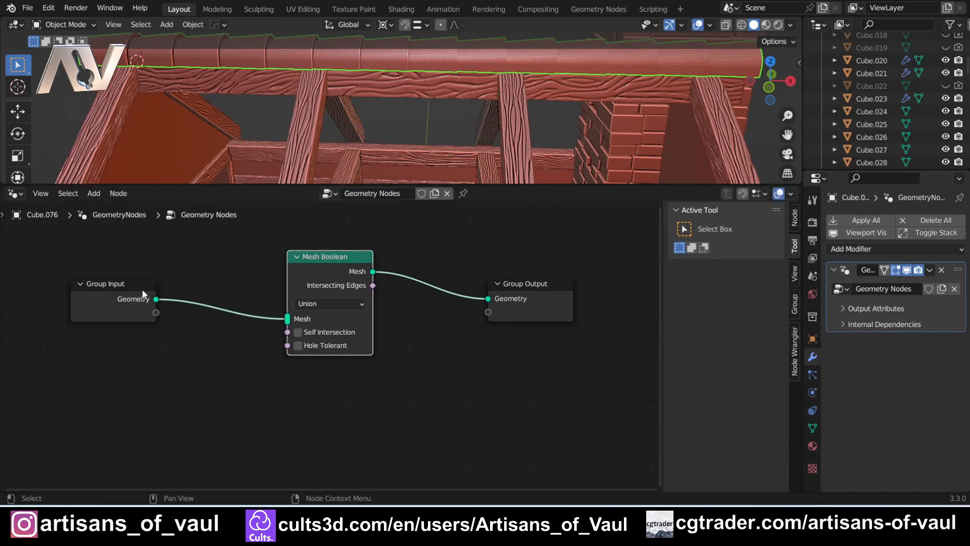
pyautogui.scroll(-2, 450, 281)
pyautogui.moveTo(454, 280); pyautogui.dragTo(440, 316, button='middle')
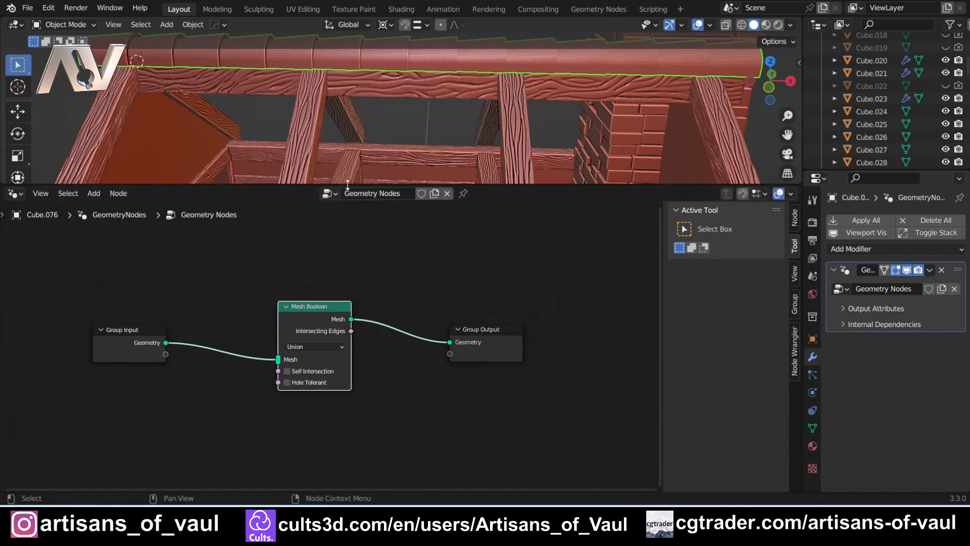
# - Shrink the node editor area and apply the Geometry Nodes modifier to the ridge tiles
pyautogui.moveTo(348, 184); pyautogui.dragTo(348, 296)
pyautogui.click(930, 270)
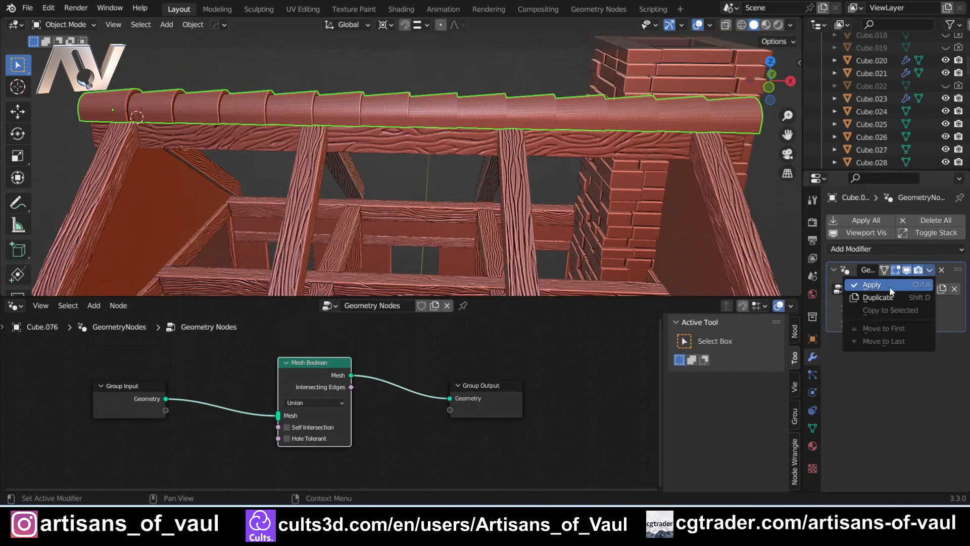
pyautogui.click(891, 287)
# - Examine the ridge tiles' geometry in Edit Mode with wireframe shading, looking at where neighbouring tiles meet
pyautogui.press('Tab')
pyautogui.hotkey('shift', 'z')
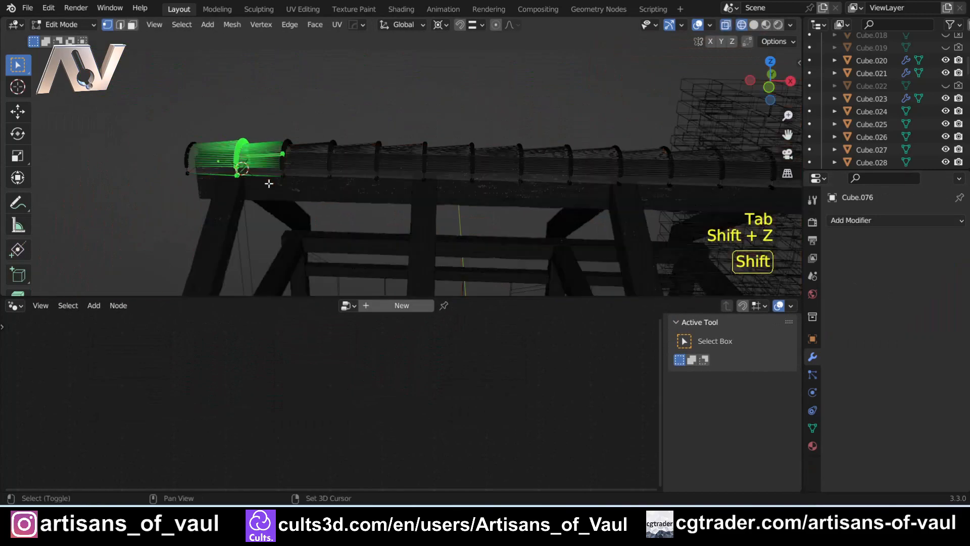
pyautogui.scroll(3, 269, 184)
pyautogui.scroll(-2, 253, 159)
pyautogui.moveTo(228, 180); pyautogui.dragTo(492, 174, button='middle')
pyautogui.scroll(3, 294, 173)
pyautogui.moveTo(294, 174); pyautogui.dragTo(215, 176, button='middle')
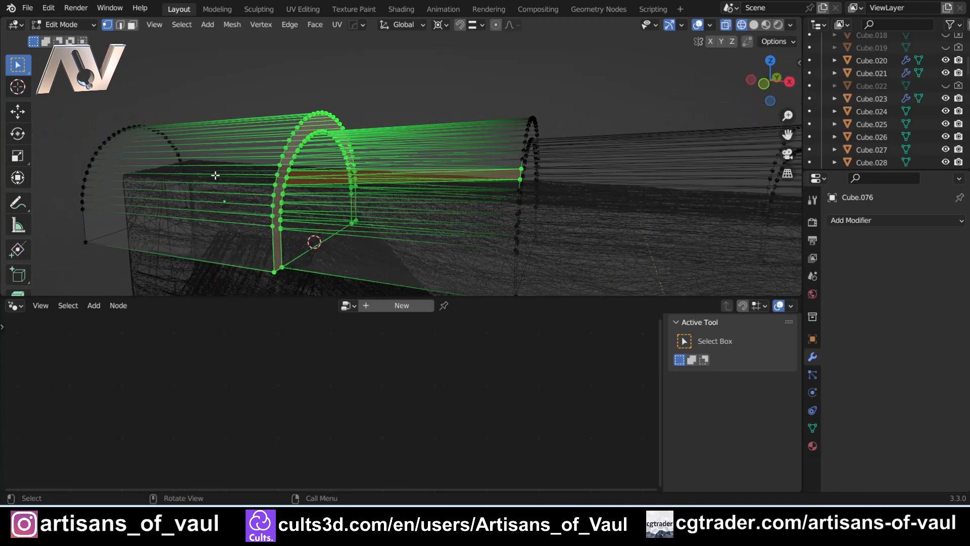
pyautogui.scroll(-3, 490, 159)
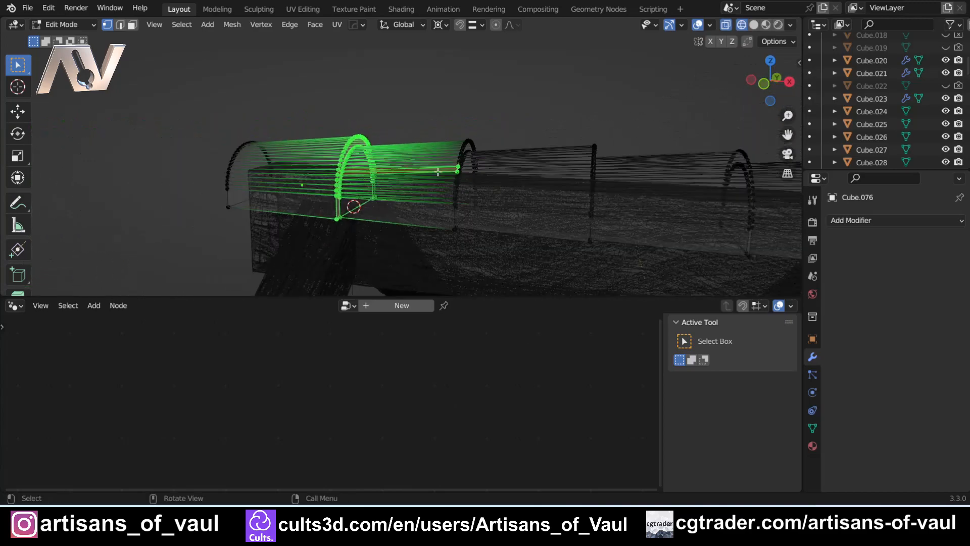
# - Enlarge the 3D viewport, return to Object Mode and inspect the whole ridge for internal geometry in wireframe and solid shading
pyautogui.moveTo(227, 295); pyautogui.dragTo(228, 478)
pyautogui.press('Tab')
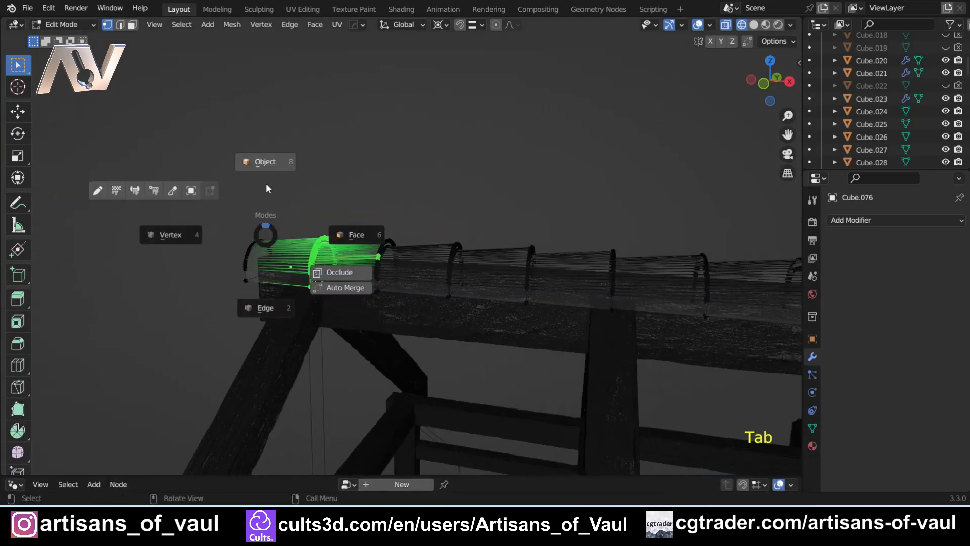
pyautogui.hotkey('shift', 'z')
pyautogui.scroll(-4, 345, 195)
pyautogui.hotkey('shift', 'z')
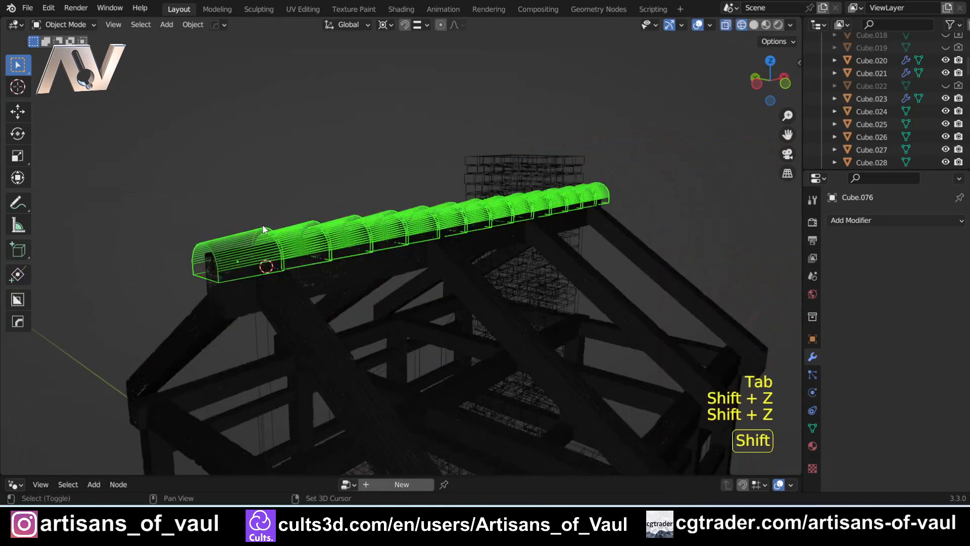
pyautogui.scroll(4, 404, 237)
pyautogui.keyDown('shift'); pyautogui.moveTo(438, 247); pyautogui.dragTo(152, 227, button='middle'); pyautogui.keyUp('shift')
pyautogui.scroll(-3, 357, 244)
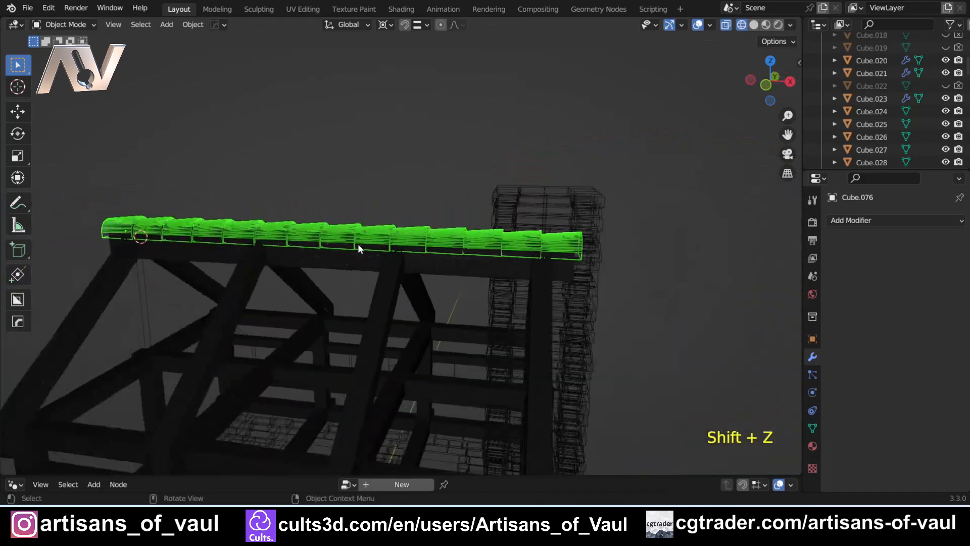
pyautogui.scroll(3, 395, 247)
pyautogui.moveTo(395, 247); pyautogui.dragTo(417, 290, button='middle')
pyautogui.scroll(4, 298, 272)
pyautogui.scroll(3, 415, 288)
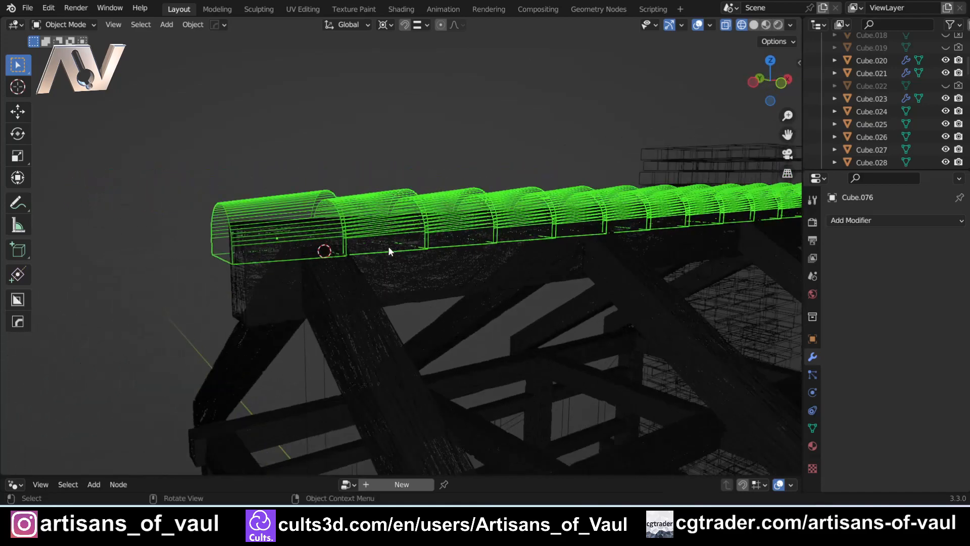
pyautogui.scroll(2, 389, 250)
pyautogui.scroll(-2, 356, 220)
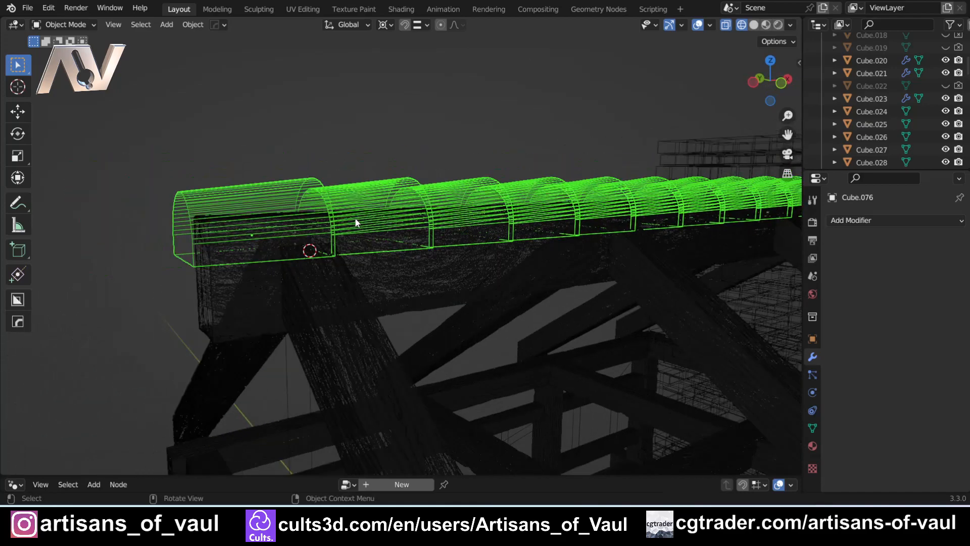
pyautogui.hotkey('shift', 'z')
pyautogui.scroll(-5, 403, 222)
pyautogui.moveTo(515, 237); pyautogui.dragTo(309, 246, button='middle')
pyautogui.scroll(3, 303, 245)
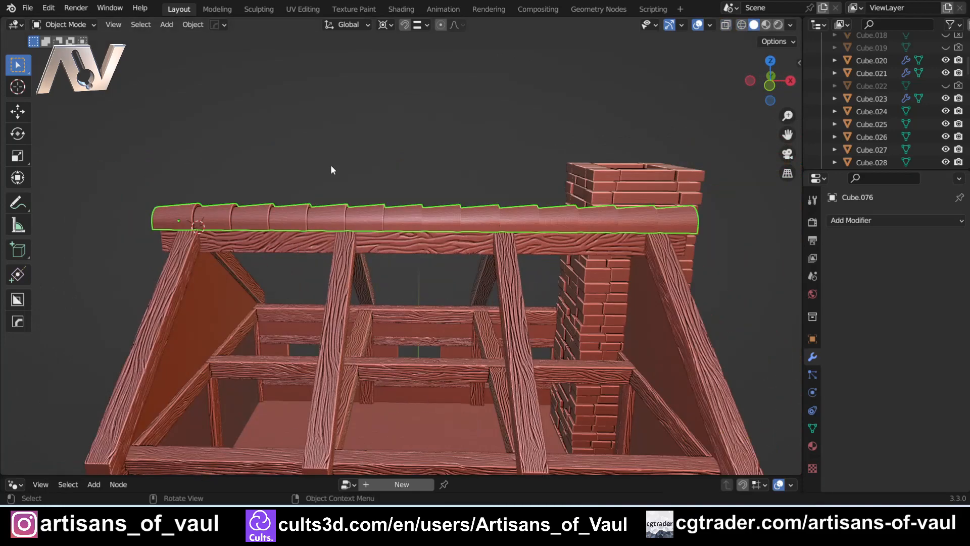
# - Run all of the 3D-Print toolbox's mesh checks on the ridge tiles
pyautogui.press('n')
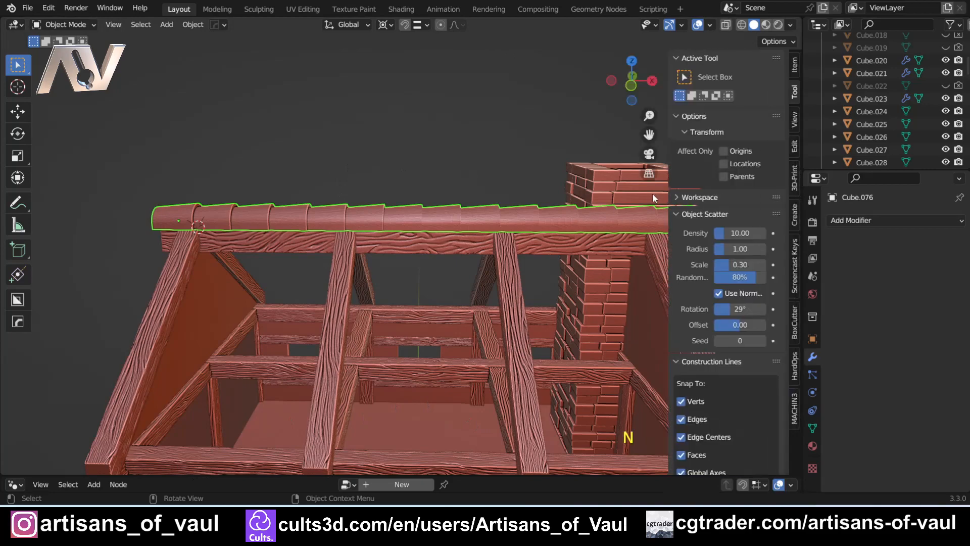
pyautogui.click(795, 186)
pyautogui.keyDown('shift'); pyautogui.moveTo(514, 162); pyautogui.dragTo(485, 201, button='middle'); pyautogui.keyUp('shift')
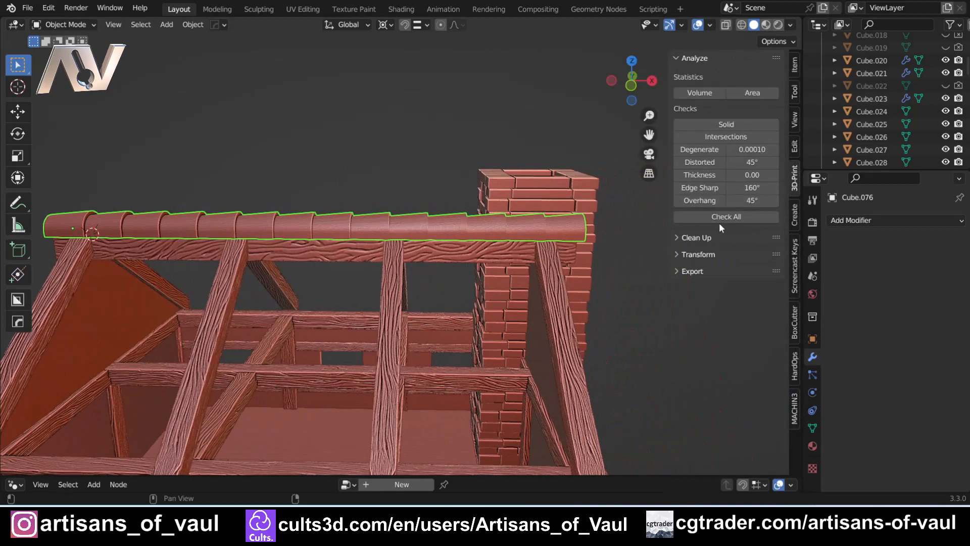
pyautogui.click(722, 217)
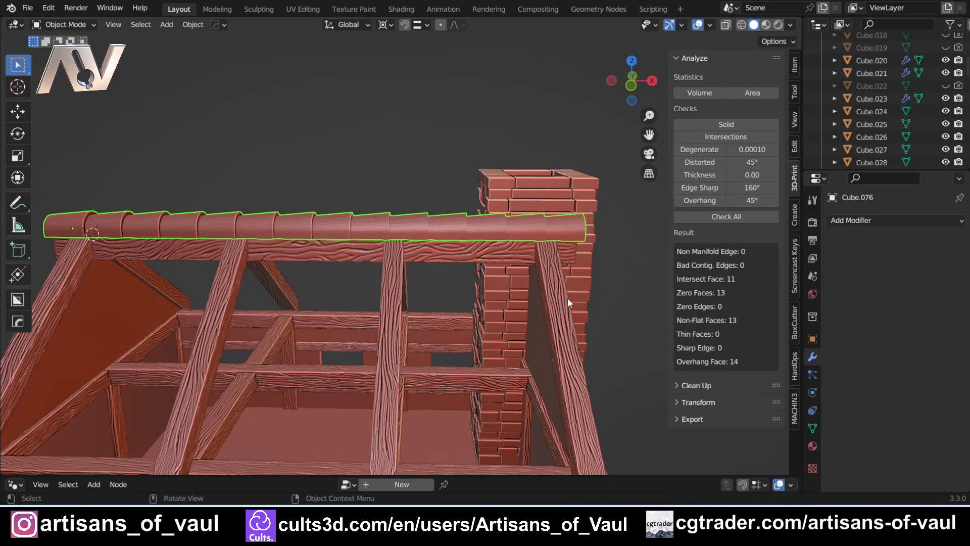
# - Select the intersecting faces reported by the 3D-Print check in Edit Mode and examine them along the ridge
pyautogui.press('Tab')
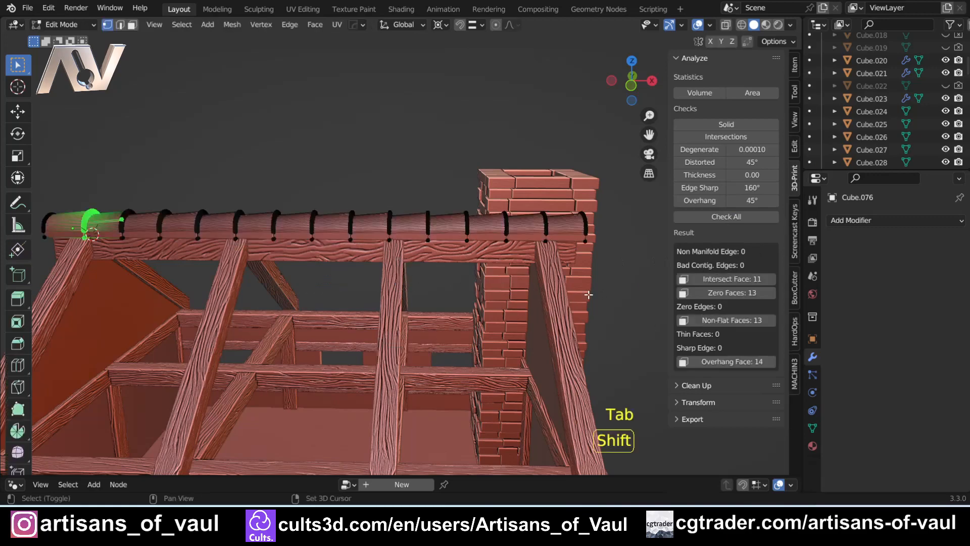
pyautogui.hotkey('shift', 'z')
pyautogui.click(727, 279)
pyautogui.scroll(5, 355, 217)
pyautogui.hotkey('shift', 'z')
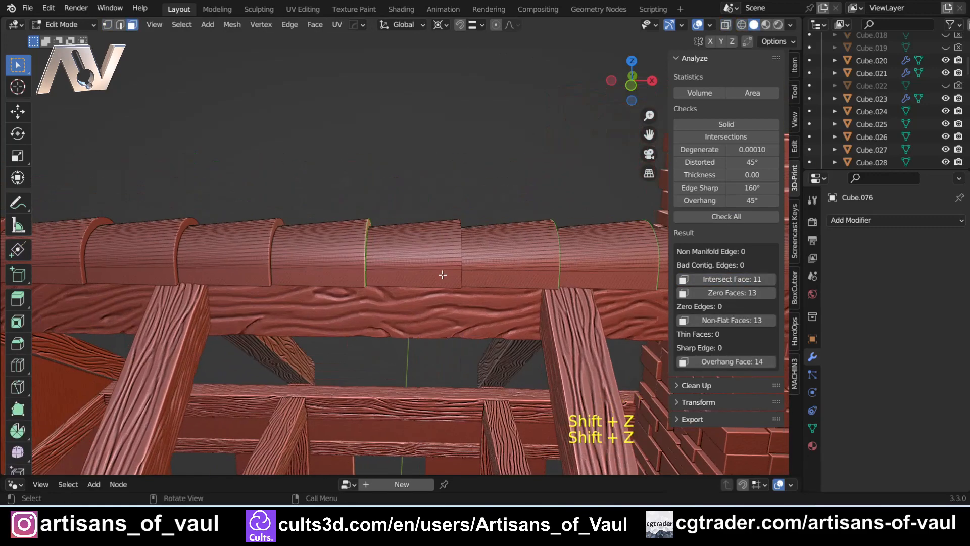
pyautogui.moveTo(444, 274)
pyautogui.mouseDown(button='middle')
pyautogui.moveTo(403, 260)
pyautogui.moveTo(131, 266)
pyautogui.mouseUp(button='middle')
pyautogui.scroll(2, 426, 301)
pyautogui.keyDown('shift'); pyautogui.moveTo(539, 353); pyautogui.dragTo(502, 309, button='middle'); pyautogui.keyUp('shift')
pyautogui.scroll(-8, 428, 283)
pyautogui.moveTo(428, 282); pyautogui.dragTo(437, 257, button='middle')
pyautogui.hotkey('shift', 'z')
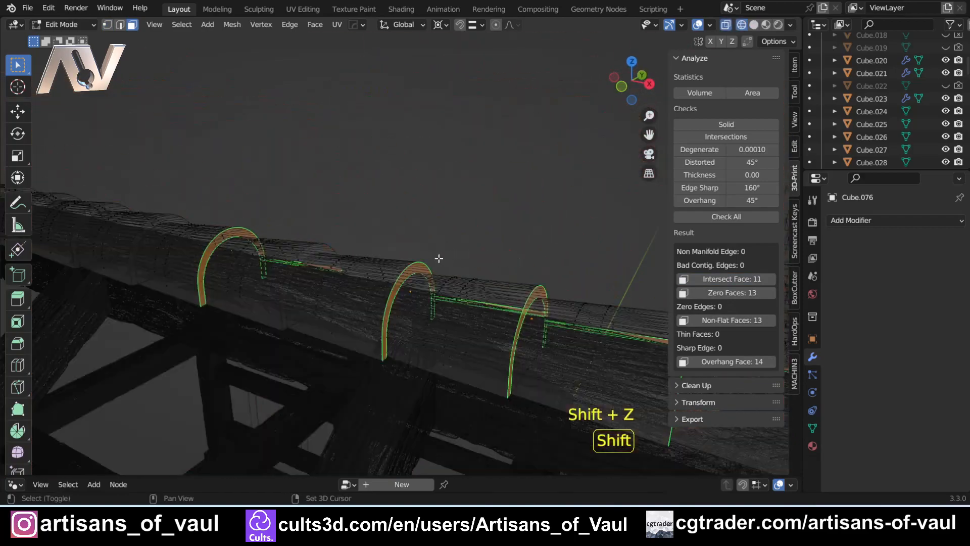
pyautogui.scroll(-3, 437, 258)
pyautogui.hotkey('shift', 'z')
pyautogui.moveTo(377, 243)
pyautogui.mouseDown(button='middle')
pyautogui.moveTo(413, 254)
pyautogui.moveTo(399, 230)
pyautogui.mouseUp(button='middle')
pyautogui.scroll(-2, 411, 248)
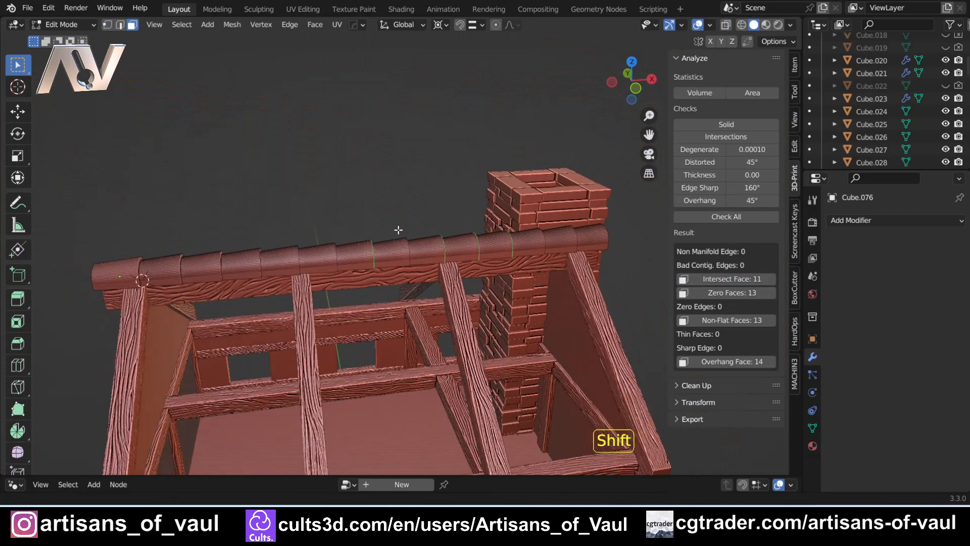
# - Return the ridge tiles to Object Mode and hide the viewport's sidebar
pyautogui.press('Tab')
pyautogui.click(390, 161)
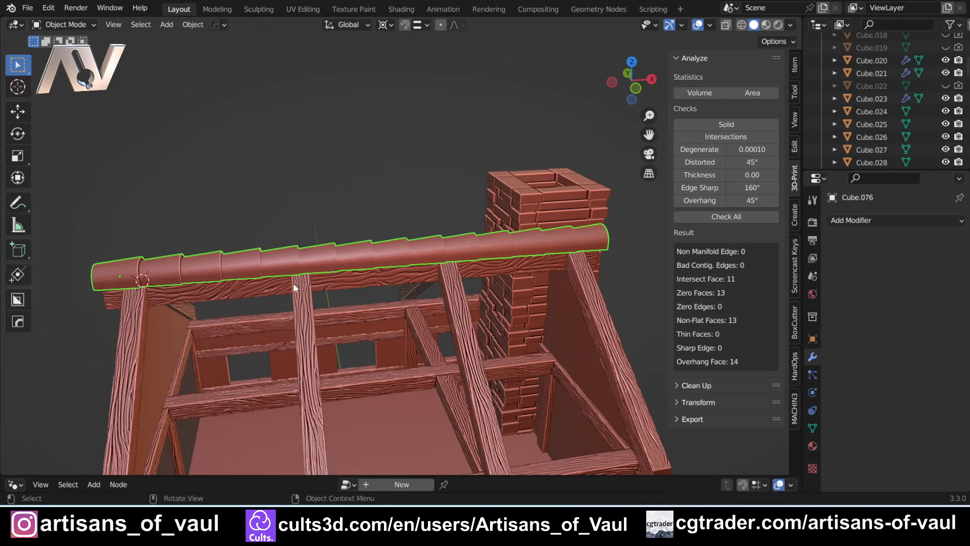
pyautogui.press('n')
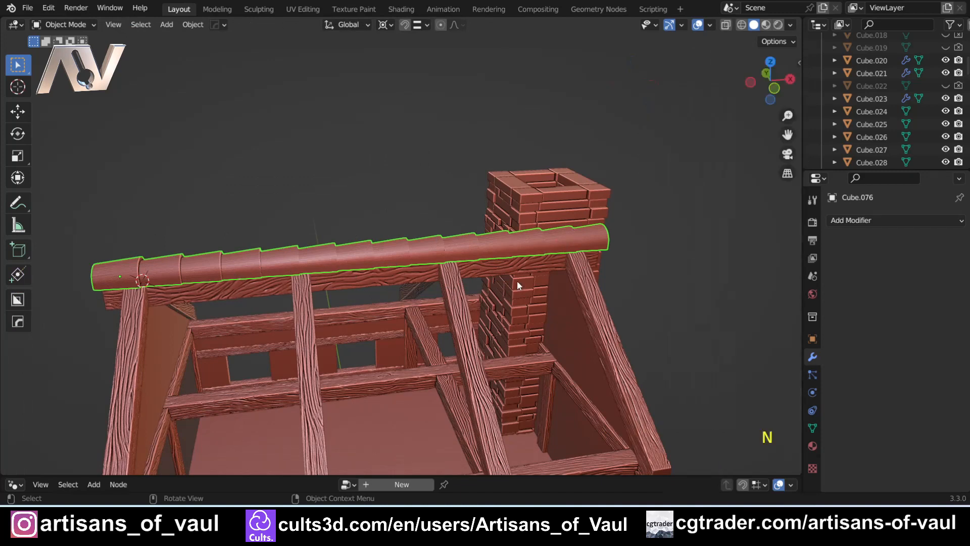
# - Review the whole timber-framed house with its ridge tiles from several angles
pyautogui.keyDown('shift'); pyautogui.moveTo(414, 326); pyautogui.dragTo(431, 267, button='middle'); pyautogui.keyUp('shift')
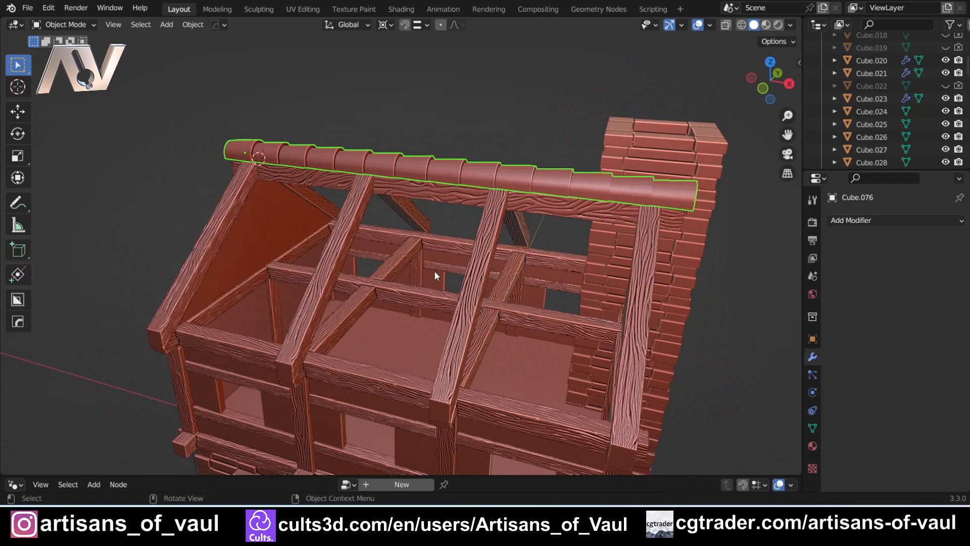
pyautogui.scroll(-3, 440, 265)
pyautogui.keyDown('shift'); pyautogui.moveTo(464, 275); pyautogui.dragTo(422, 219, button='middle'); pyautogui.keyUp('shift')
pyautogui.scroll(2, 423, 218)
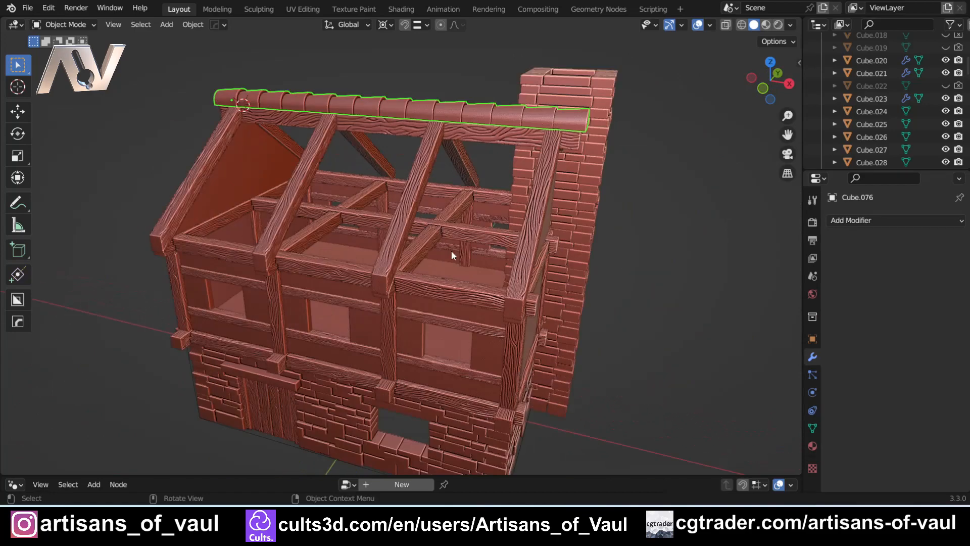
pyautogui.moveTo(451, 250)
pyautogui.keyDown('shift'); pyautogui.mouseDown(button='middle')
pyautogui.moveTo(462, 263)
pyautogui.moveTo(446, 249)
pyautogui.mouseUp(button='middle'); pyautogui.keyUp('shift')
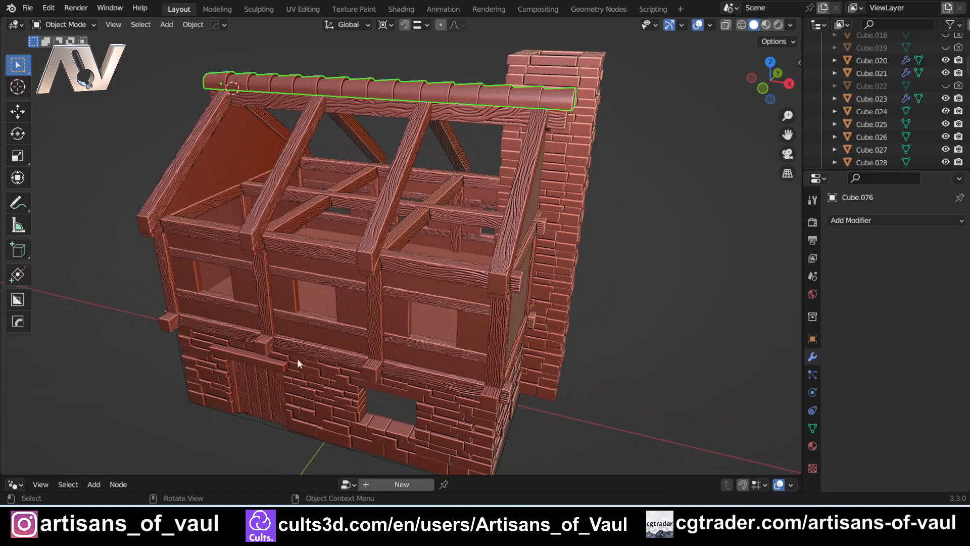
pyautogui.moveTo(297, 358); pyautogui.dragTo(302, 330, button='middle')
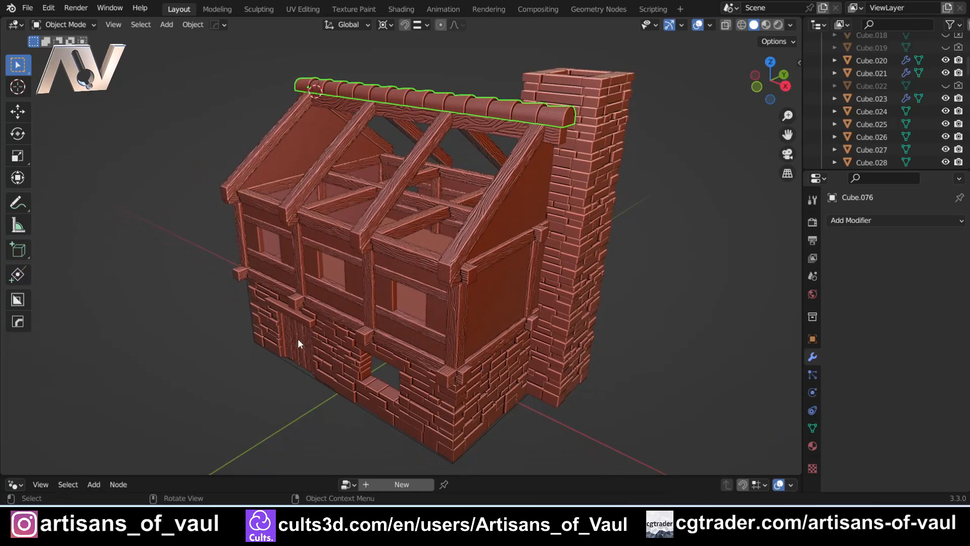
pyautogui.moveTo(298, 338); pyautogui.dragTo(359, 376, button='middle')
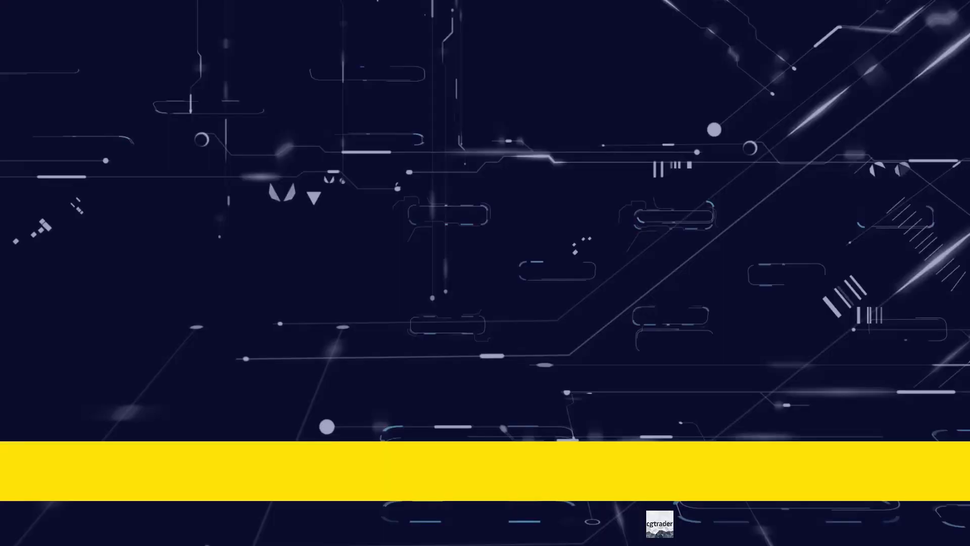